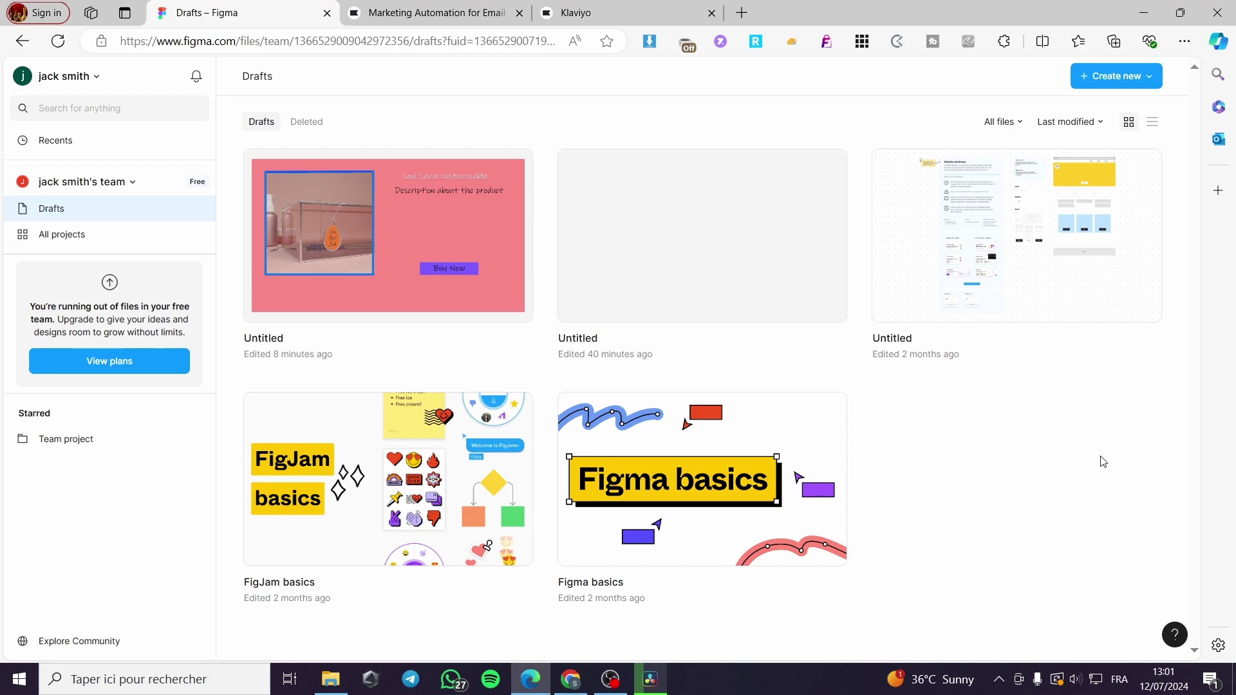
Switch to the Klaviyo tab showing the Welcome back sign-in page.
click(643, 9)
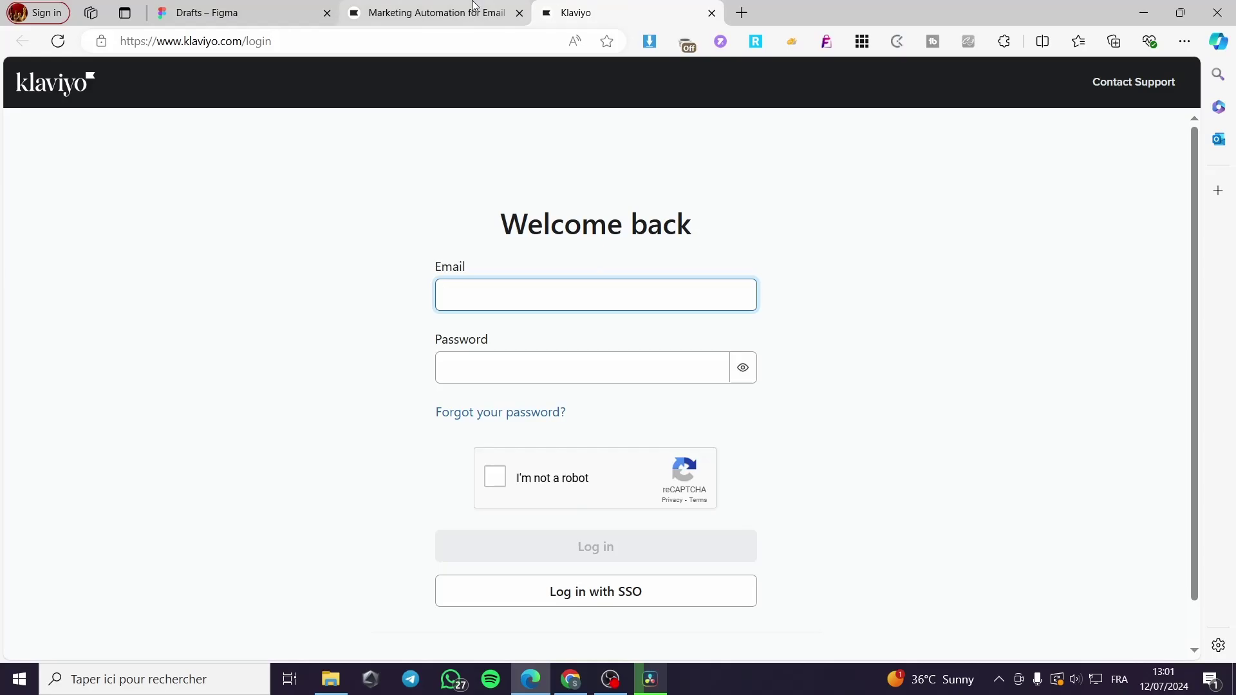
click(361, 14)
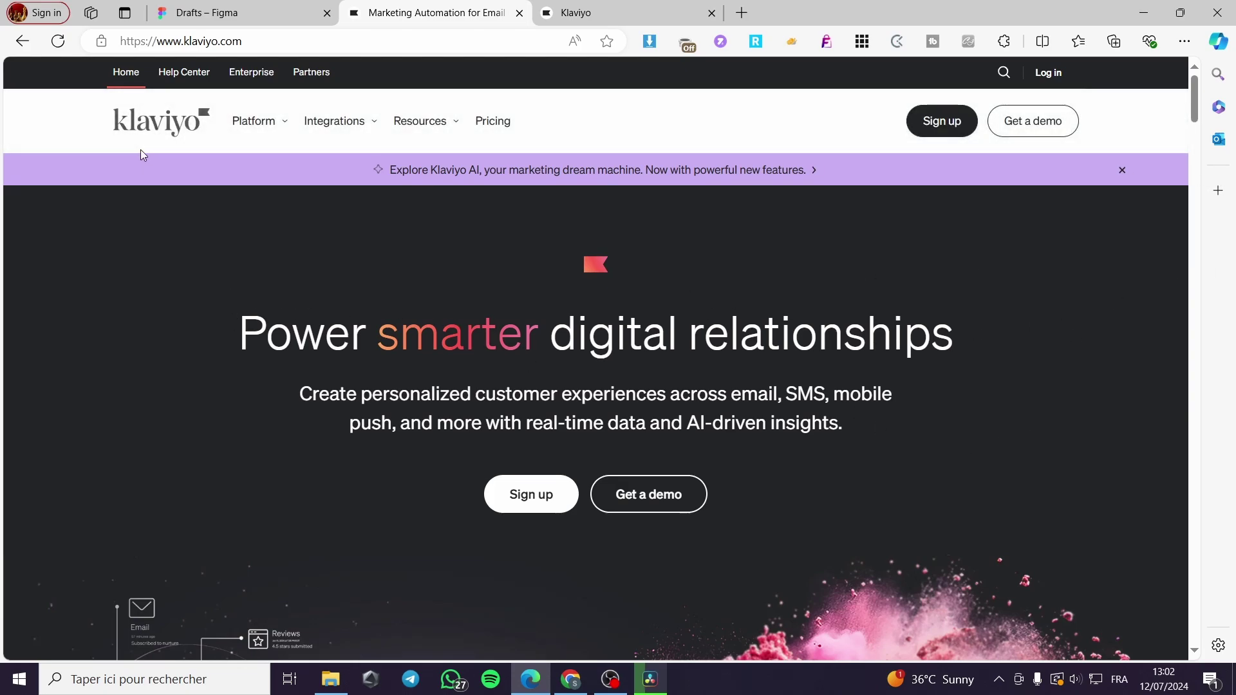
Log in to Klaviyo with the saved account e-mail, password and the not-a-robot check.
click(575, 6)
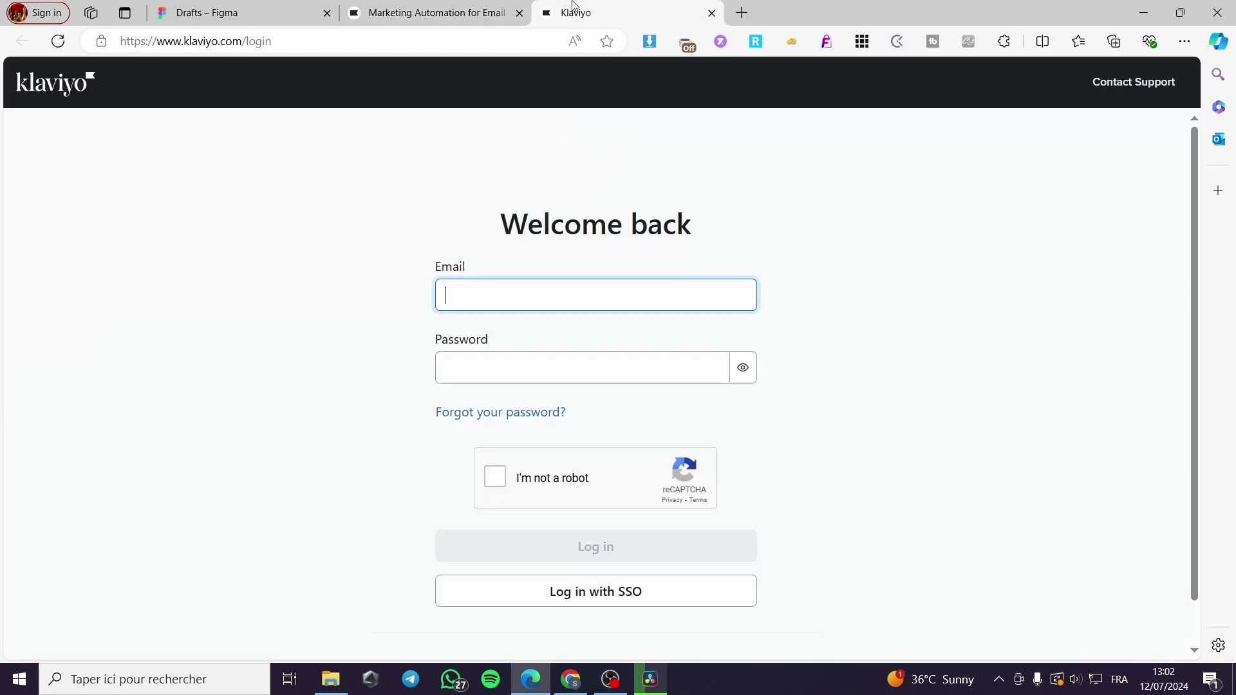
scroll(623, 524, down, 1)
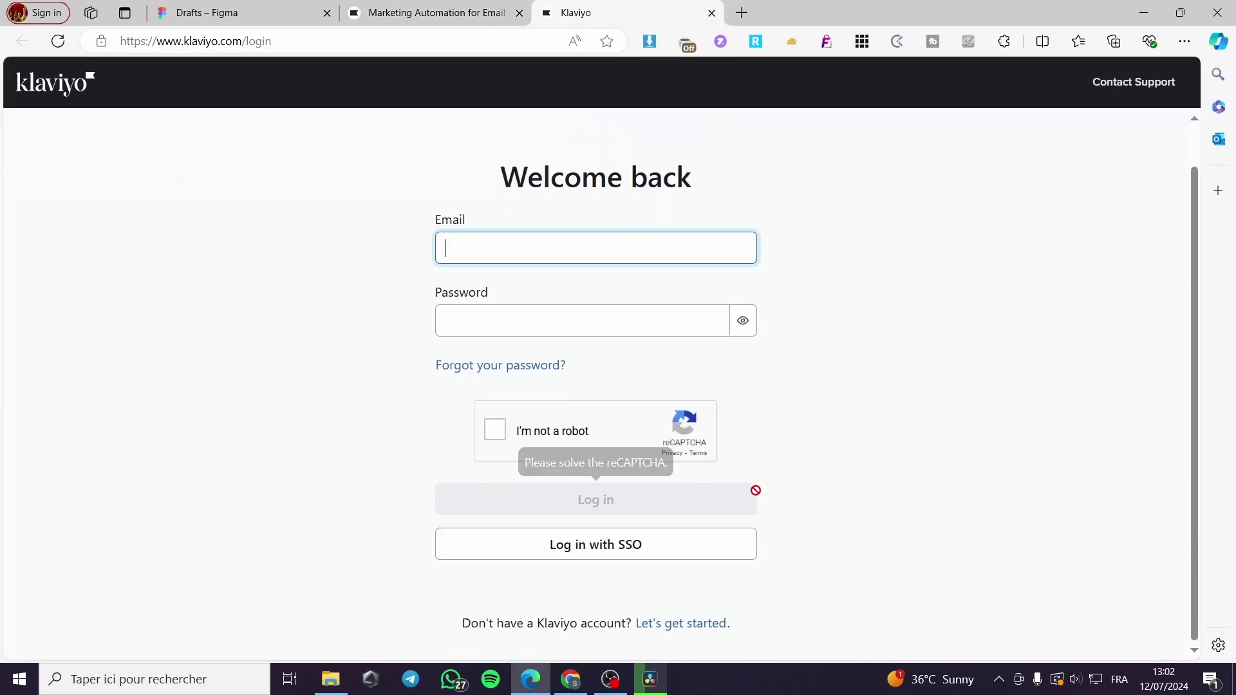
click(546, 247)
click(540, 310)
click(595, 327)
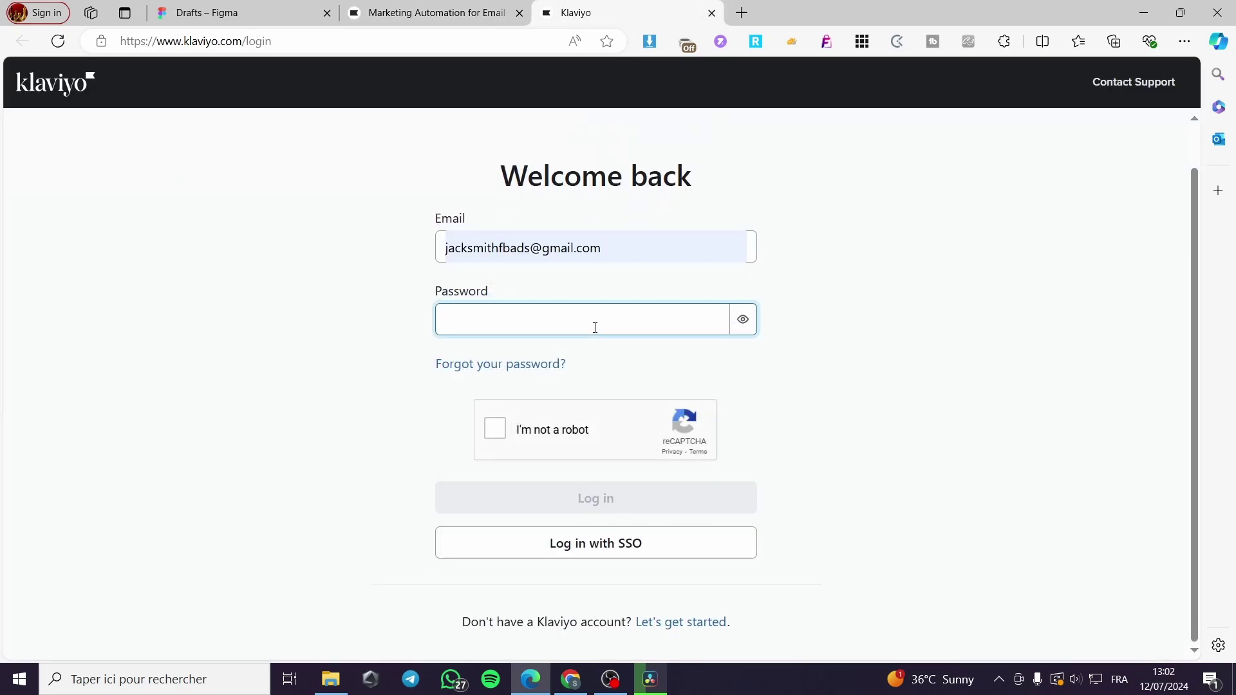
text(••)
click(508, 430)
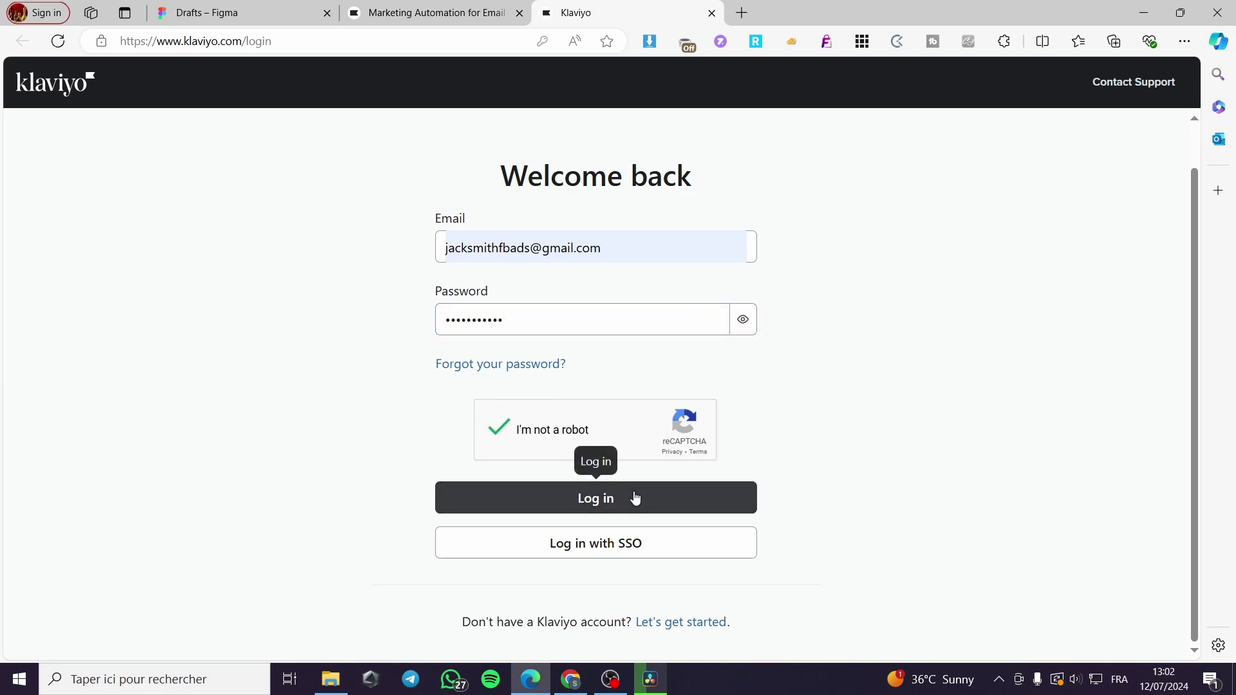
click(632, 500)
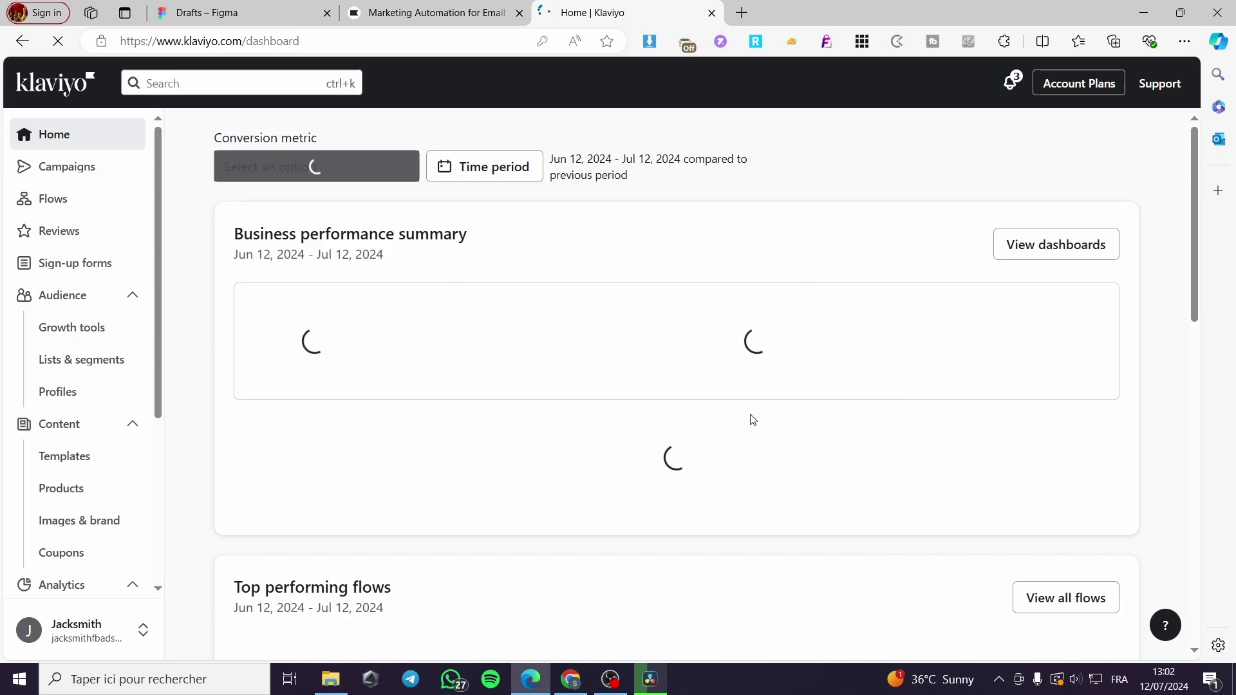
Create a new blank design file from Figma Drafts.
click(206, 6)
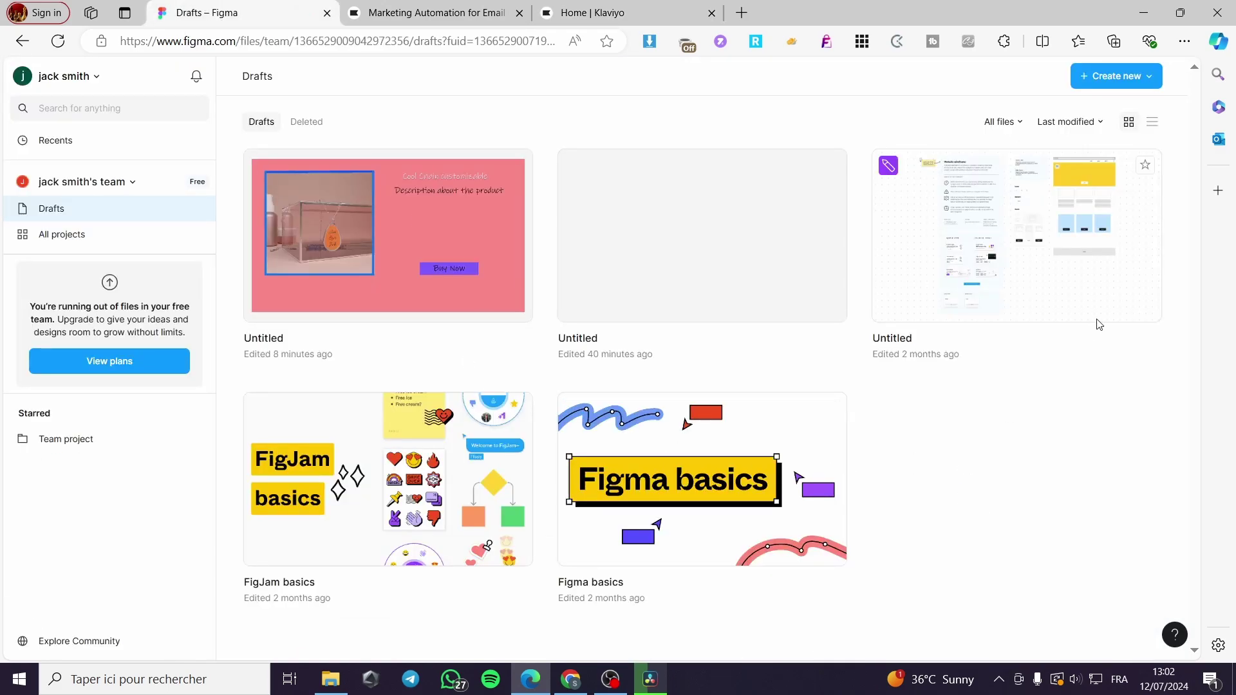
click(1150, 78)
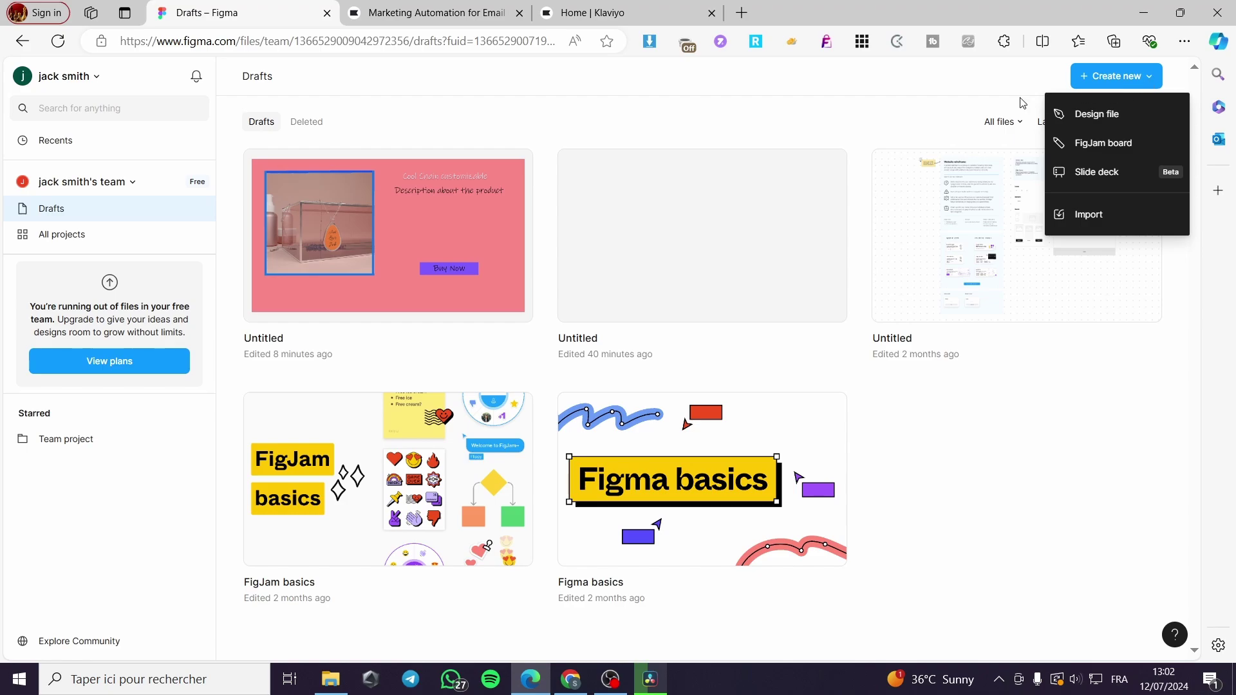
click(508, 129)
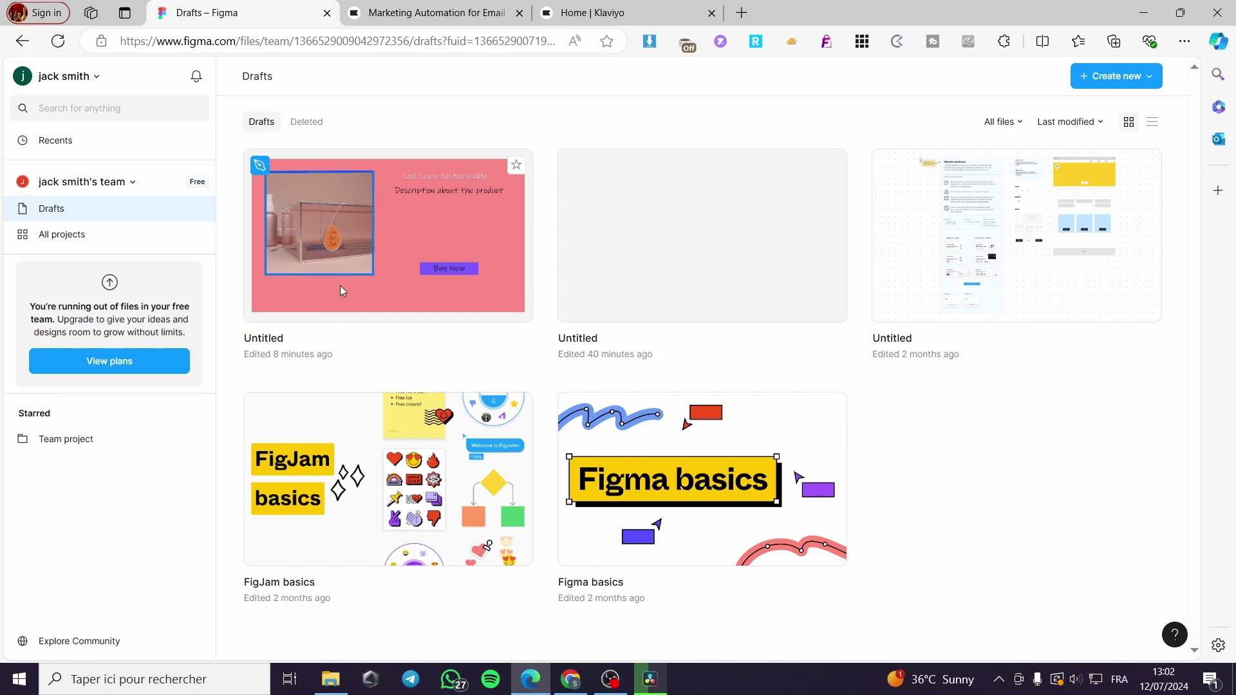
click(1125, 78)
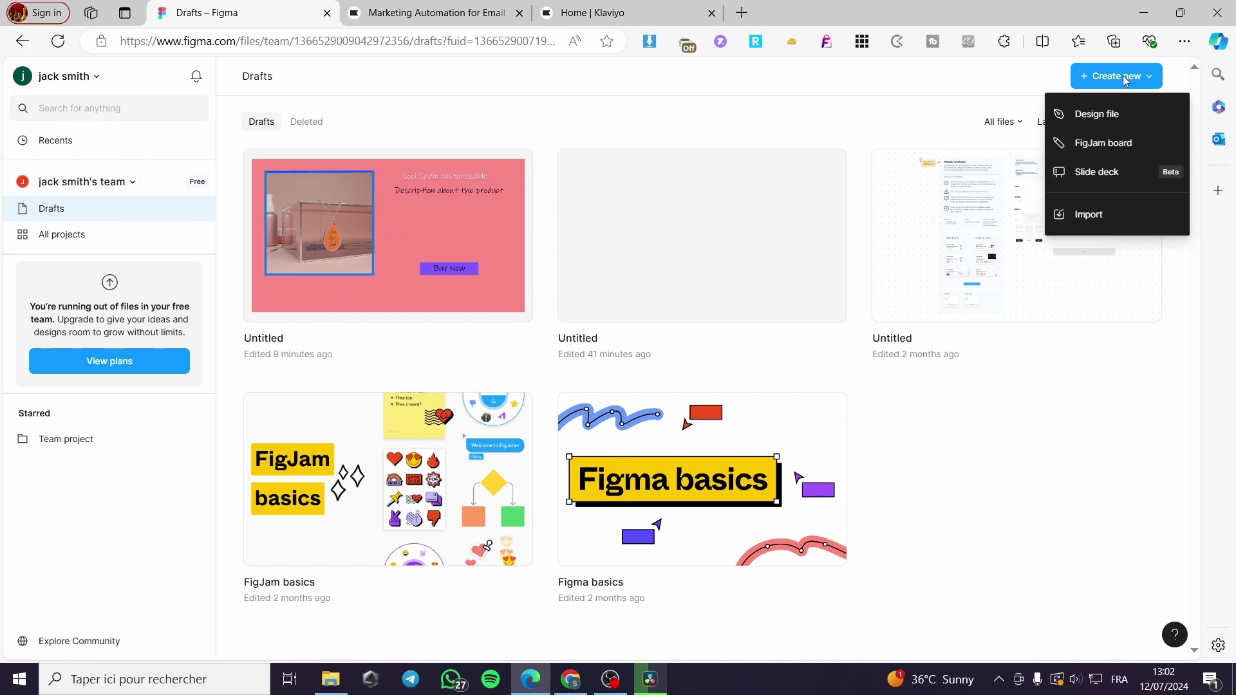
click(1095, 116)
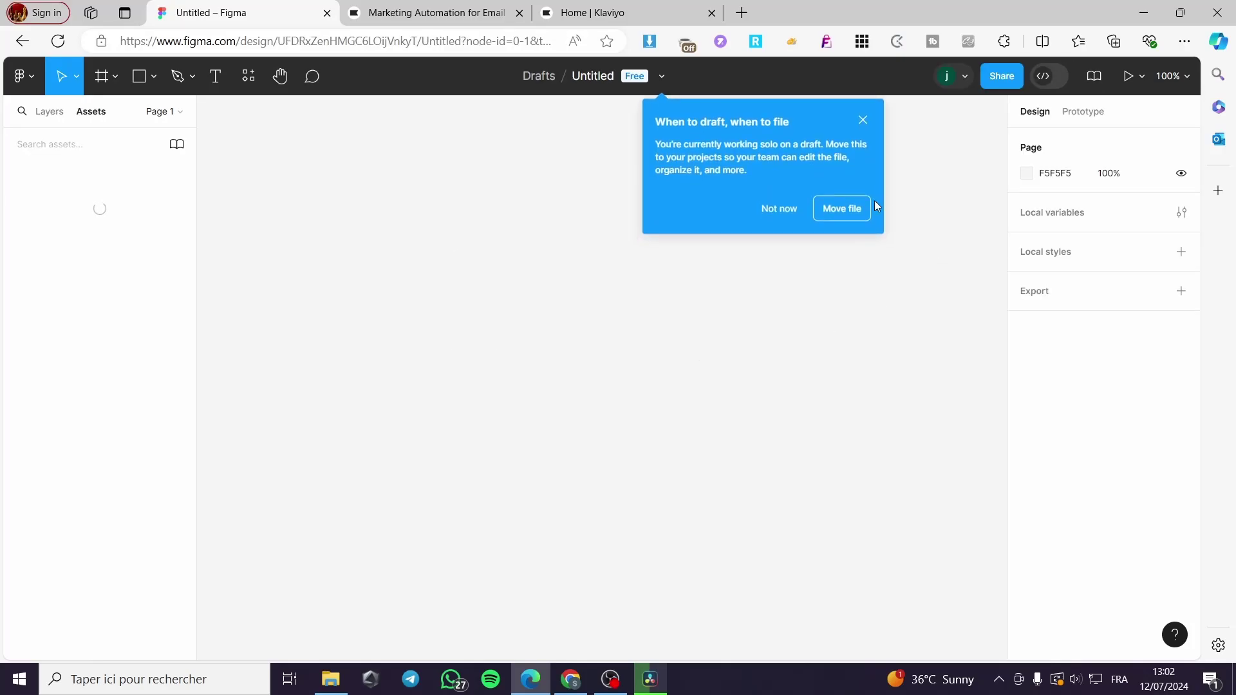
Dismiss the drafts tip popups and return to the Klaviyo dashboard.
click(863, 120)
click(846, 183)
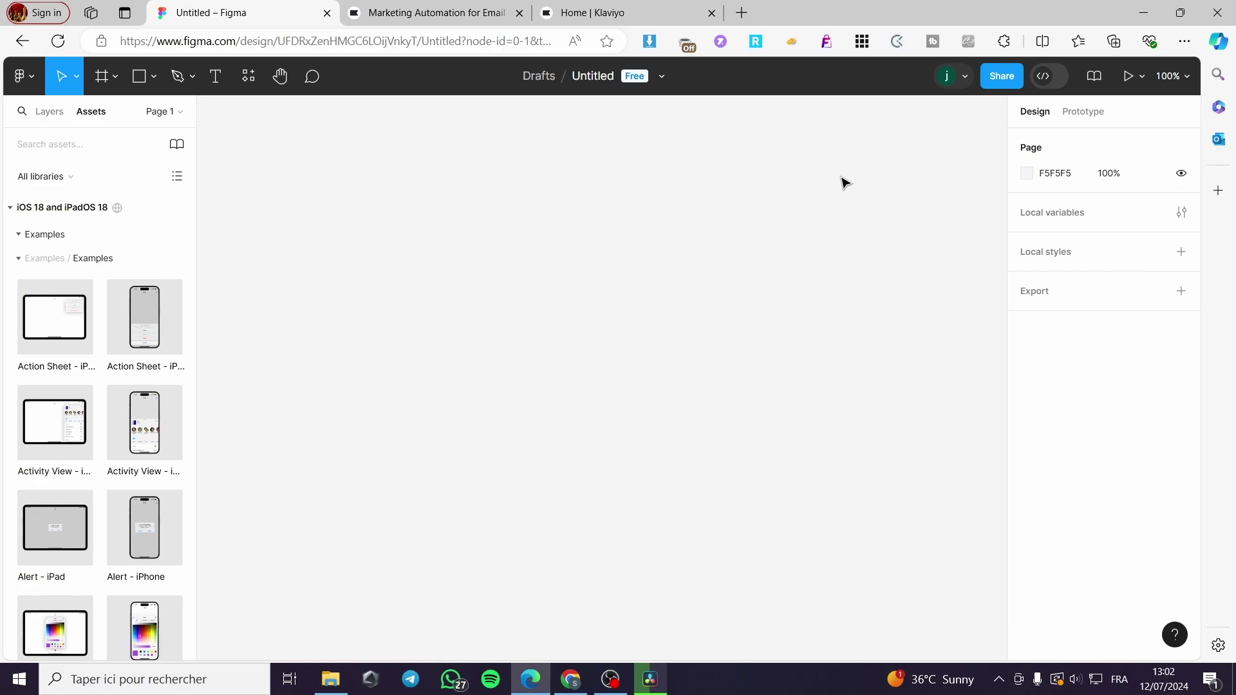
click(616, 11)
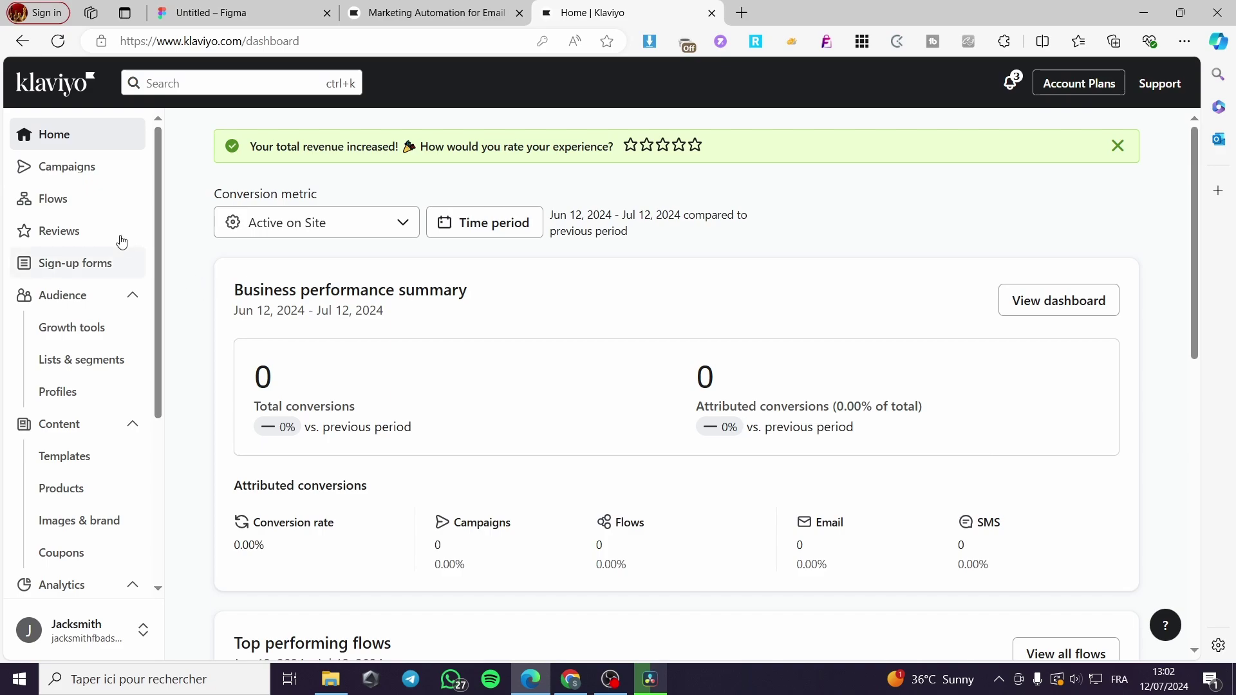
Create a blank email template from Campaigns > Templates, then return to the Figma file.
click(94, 172)
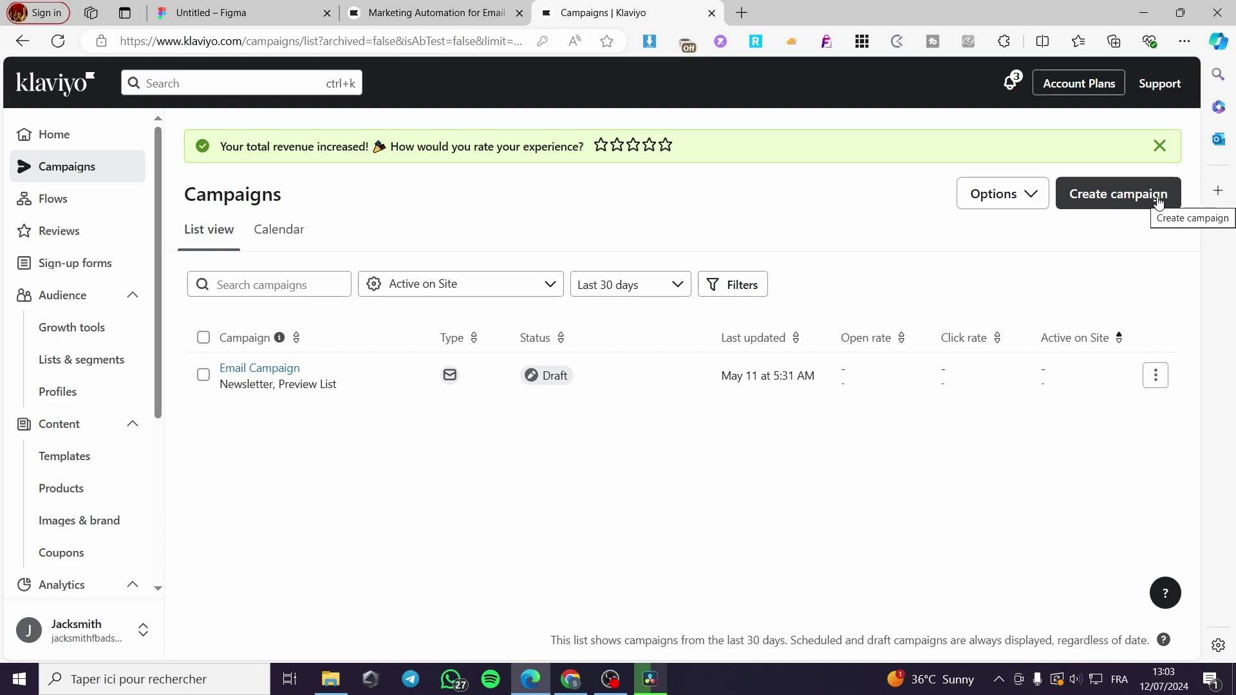
click(74, 462)
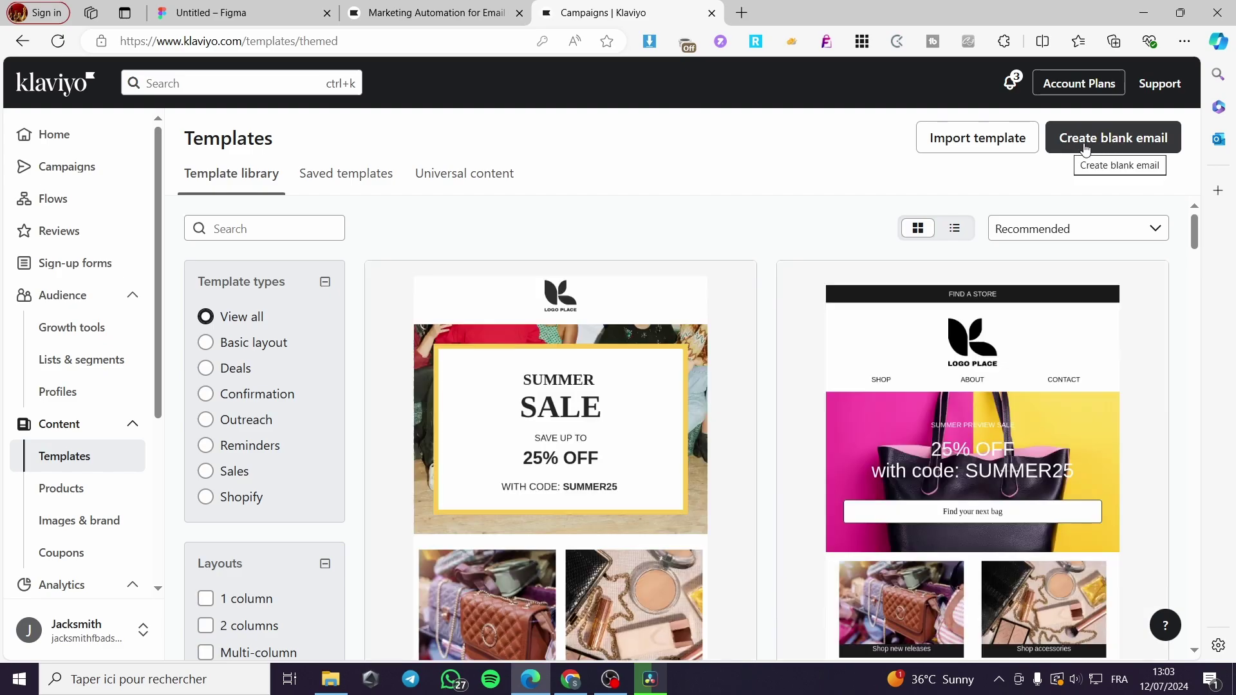
click(1144, 145)
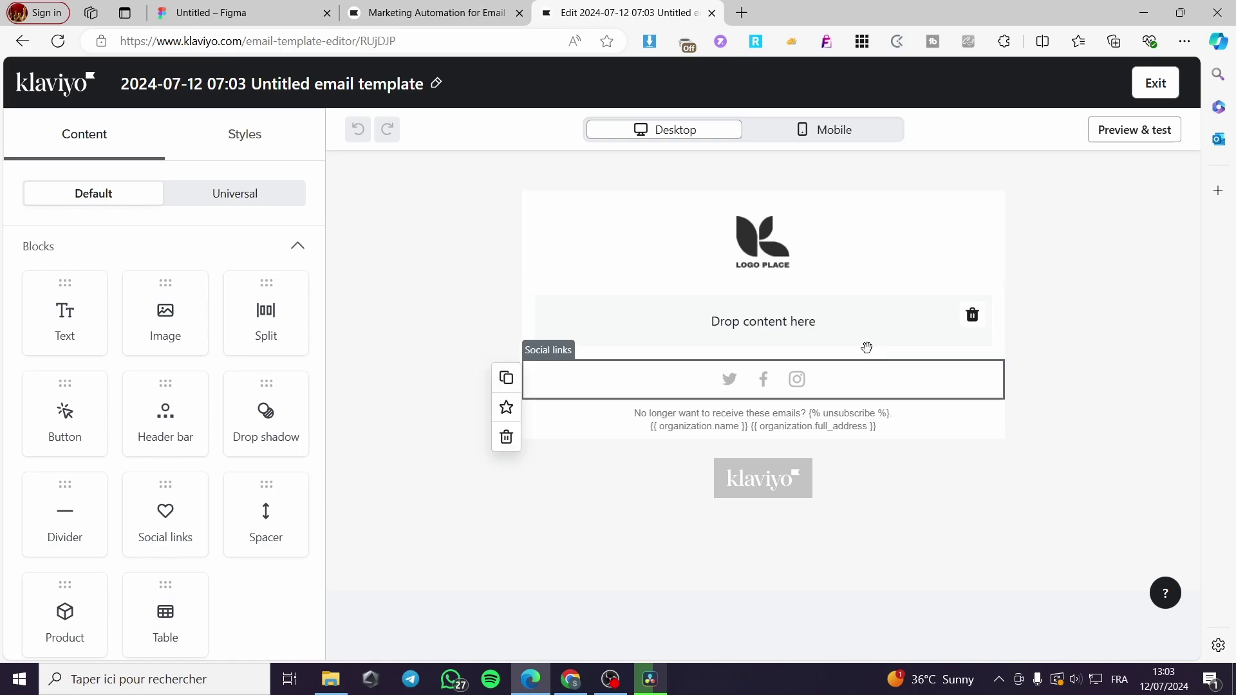
click(196, 13)
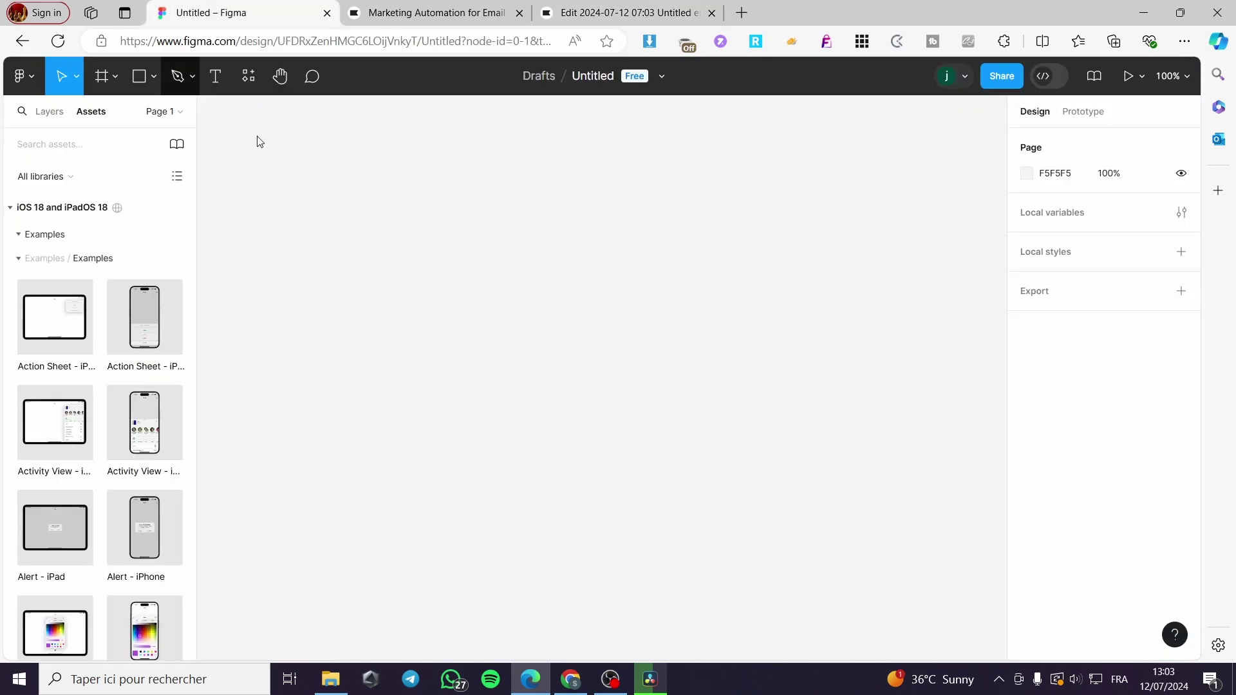
Draw a rectangle on the empty canvas.
click(155, 78)
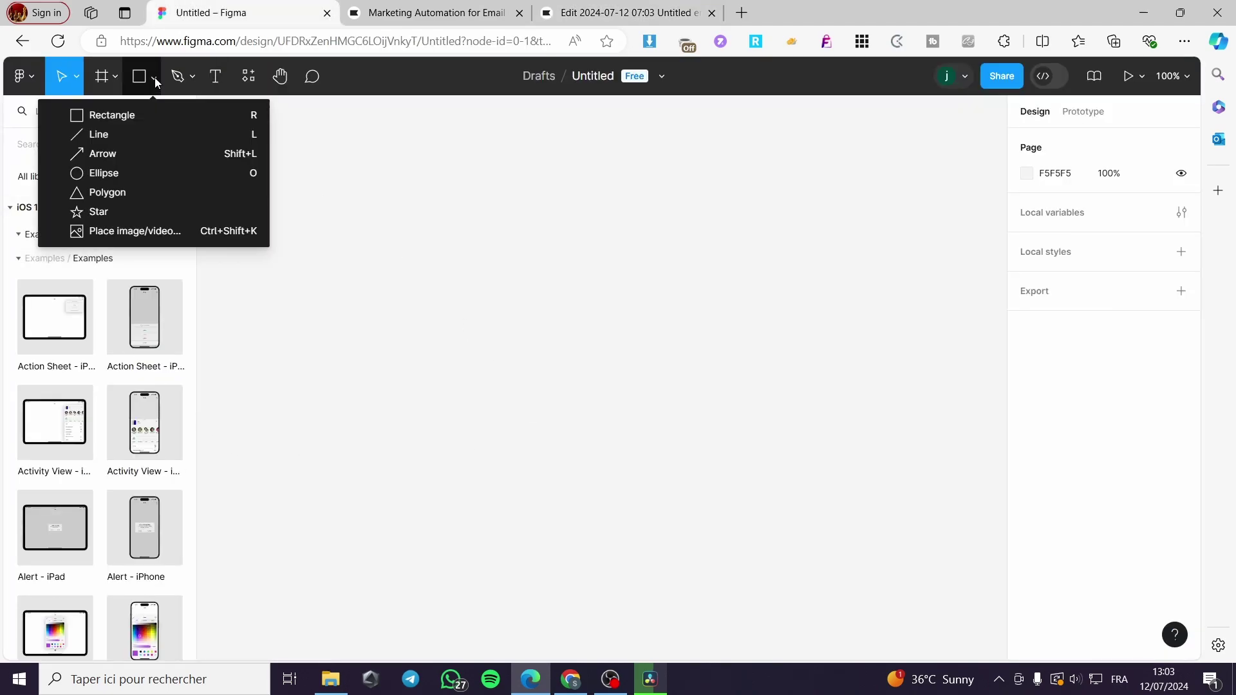
click(121, 117)
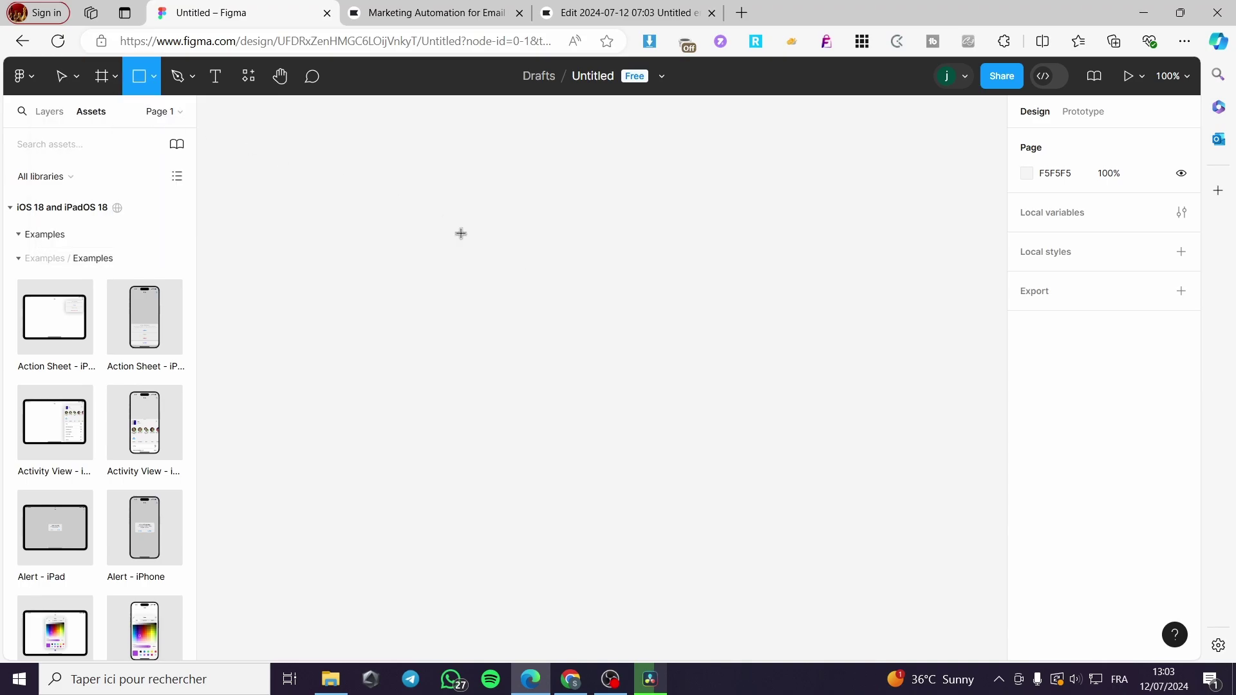
mouse_move(346, 141)
mouse_down()
mouse_move(434, 224)
mouse_move(847, 317)
mouse_move(902, 483)
mouse_move(898, 392)
mouse_up()
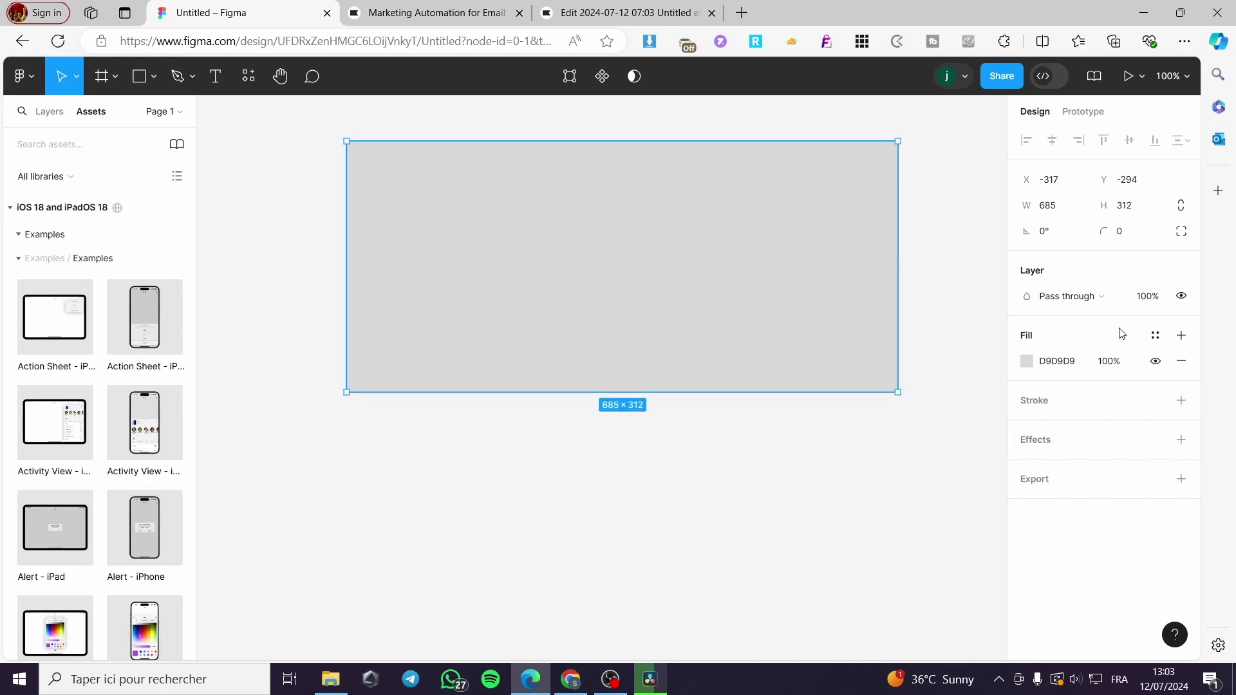
Size the rectangle to 1280 wide by 720 high.
click(1056, 210)
key(Return)
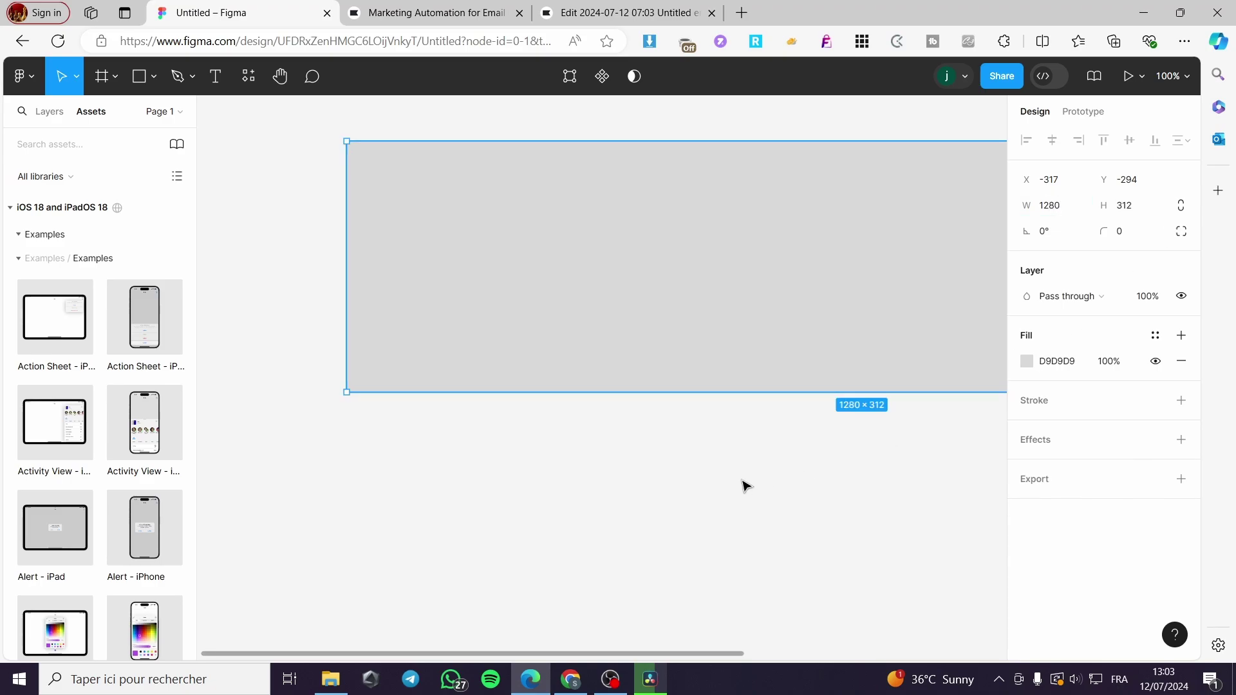
scroll(661, 466, down, 2)
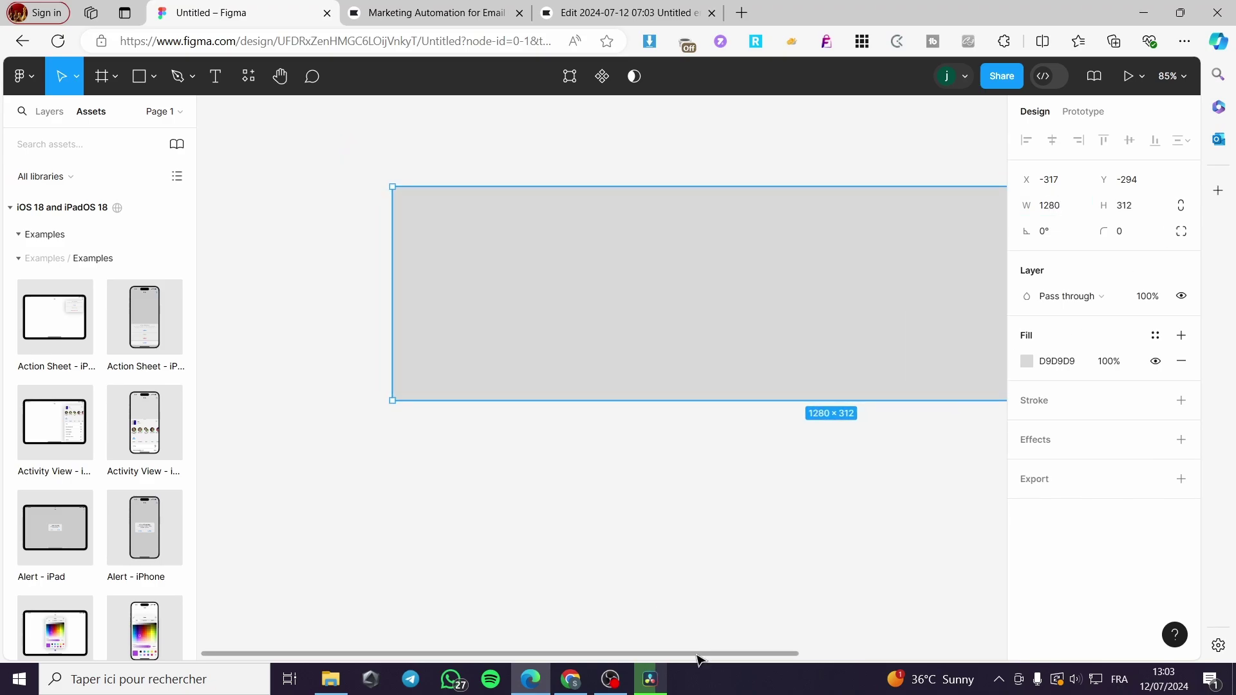
drag(701, 654, 894, 653)
scroll(785, 554, down, 2)
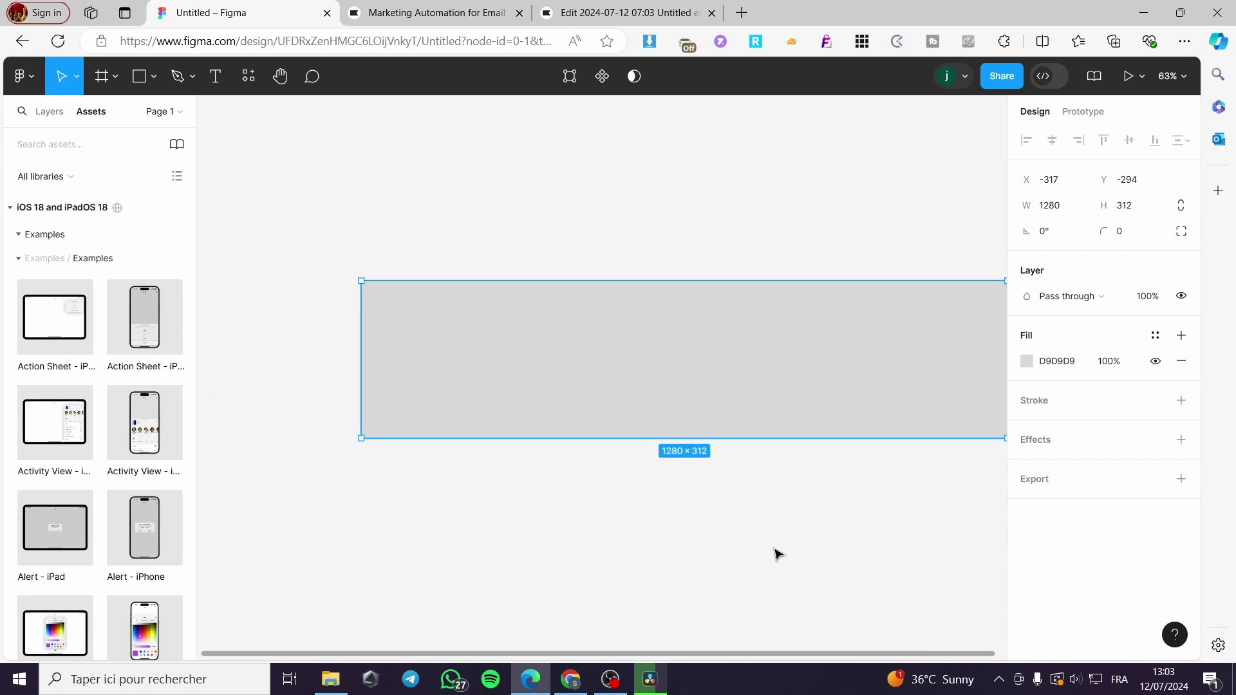
click(1128, 206)
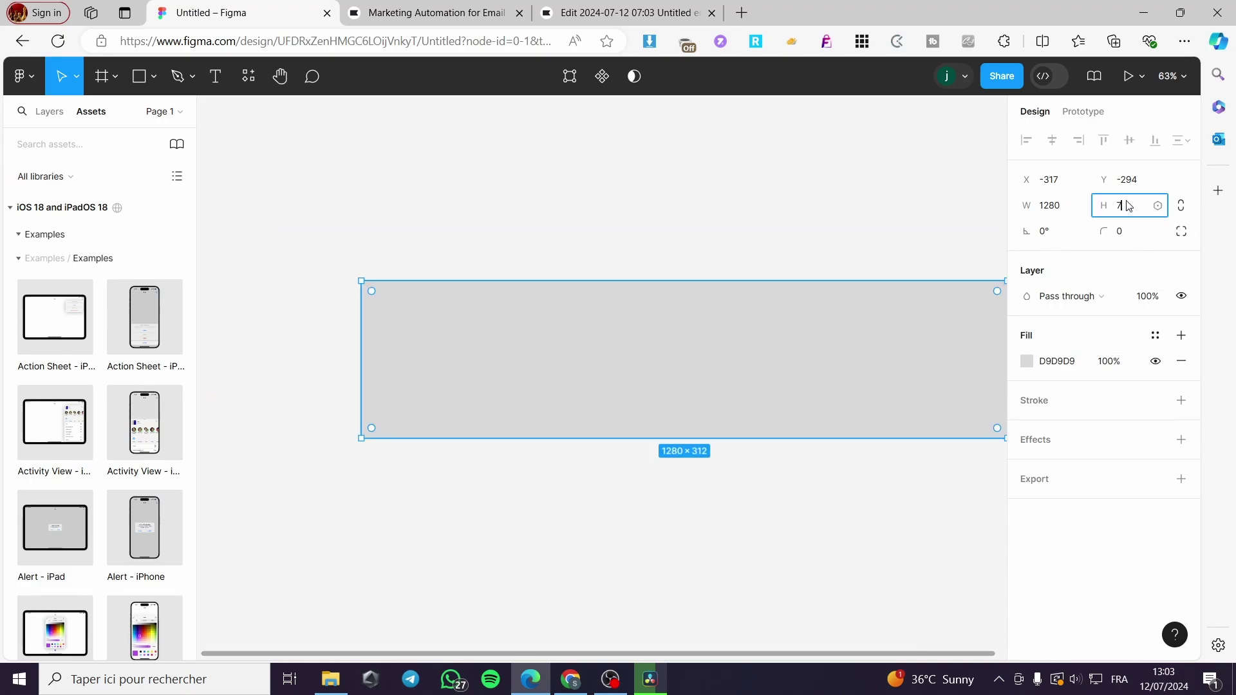
text(720)
key(Return)
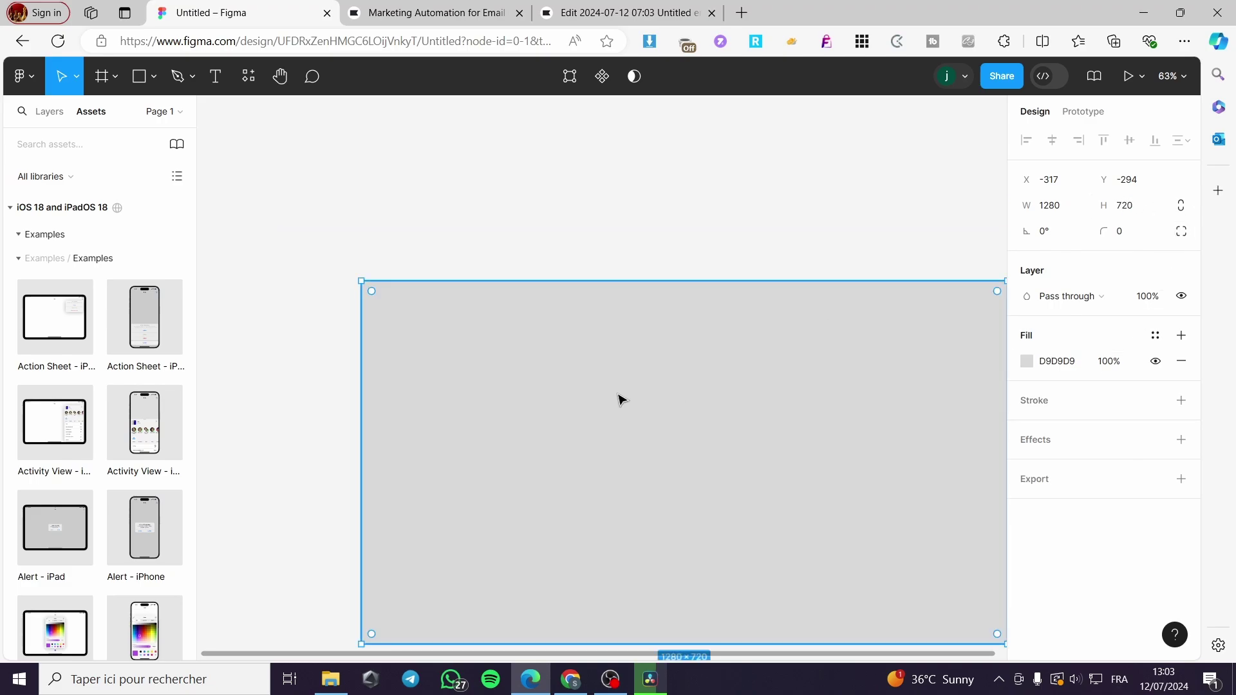
Bring up the rectangle's Copy/Paste as options for PNG, SVG or code.
scroll(646, 450, down, 3)
scroll(646, 451, up, 2)
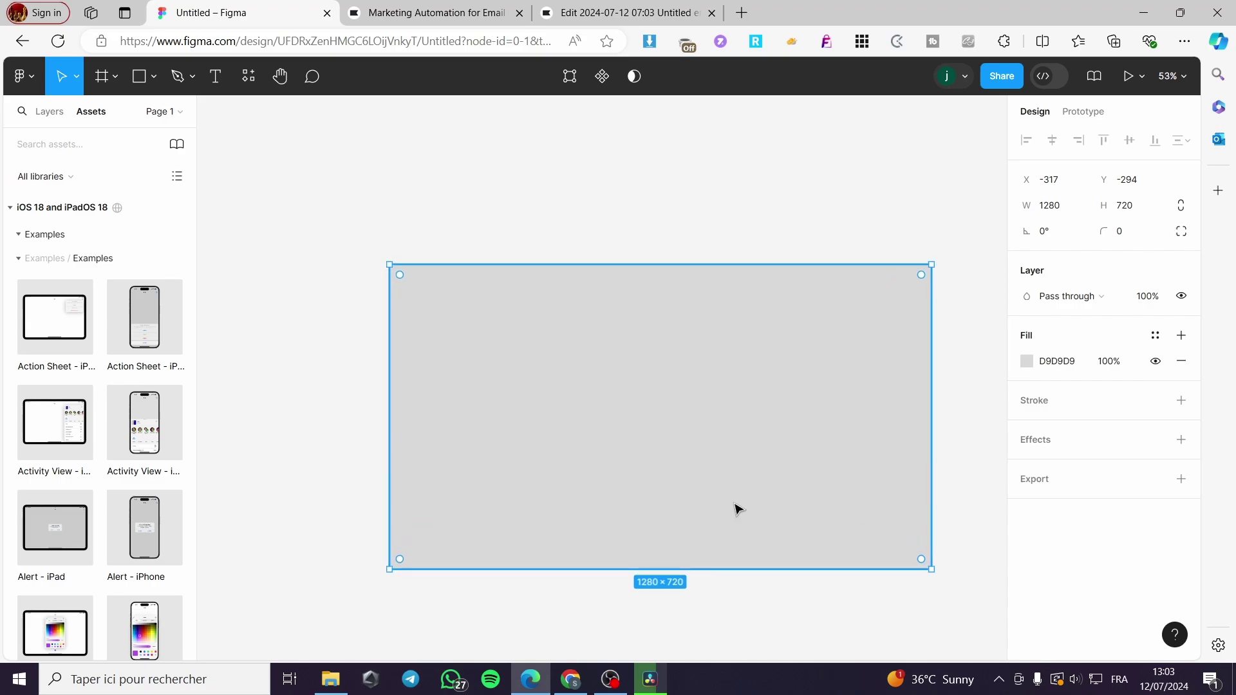
scroll(562, 576, left, 1)
scroll(561, 574, right, 4)
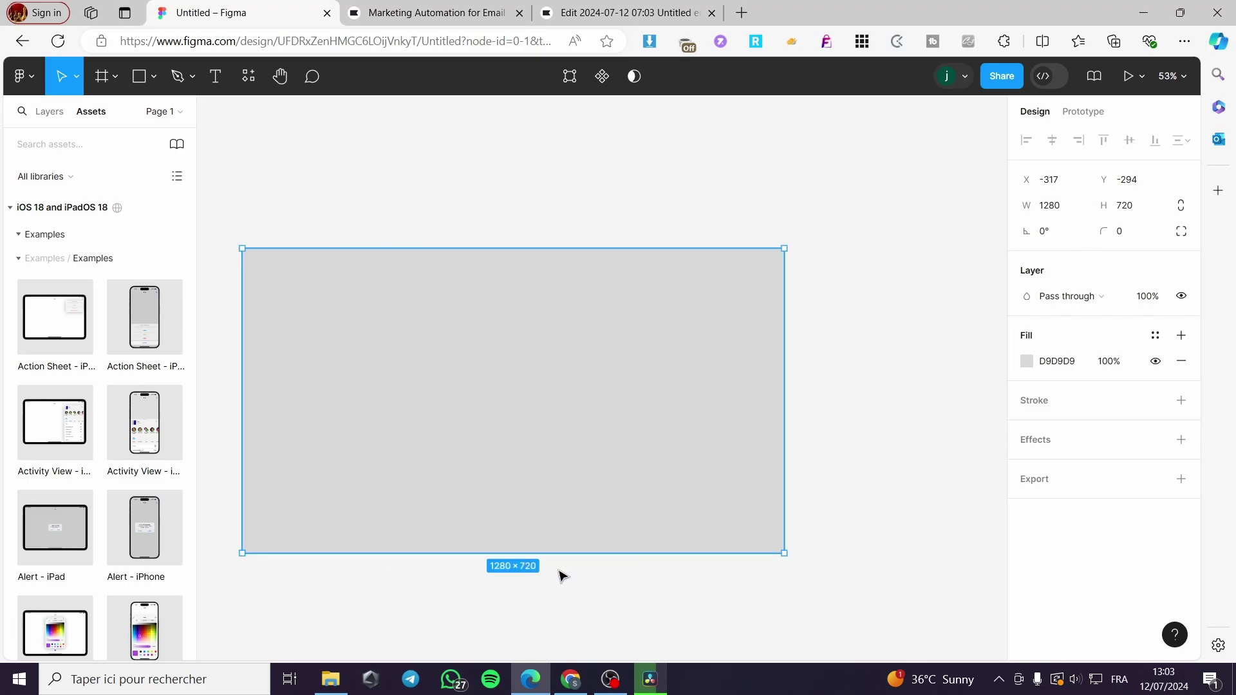
scroll(561, 573, left, 2)
scroll(560, 571, left, 1)
scroll(564, 534, up, 1)
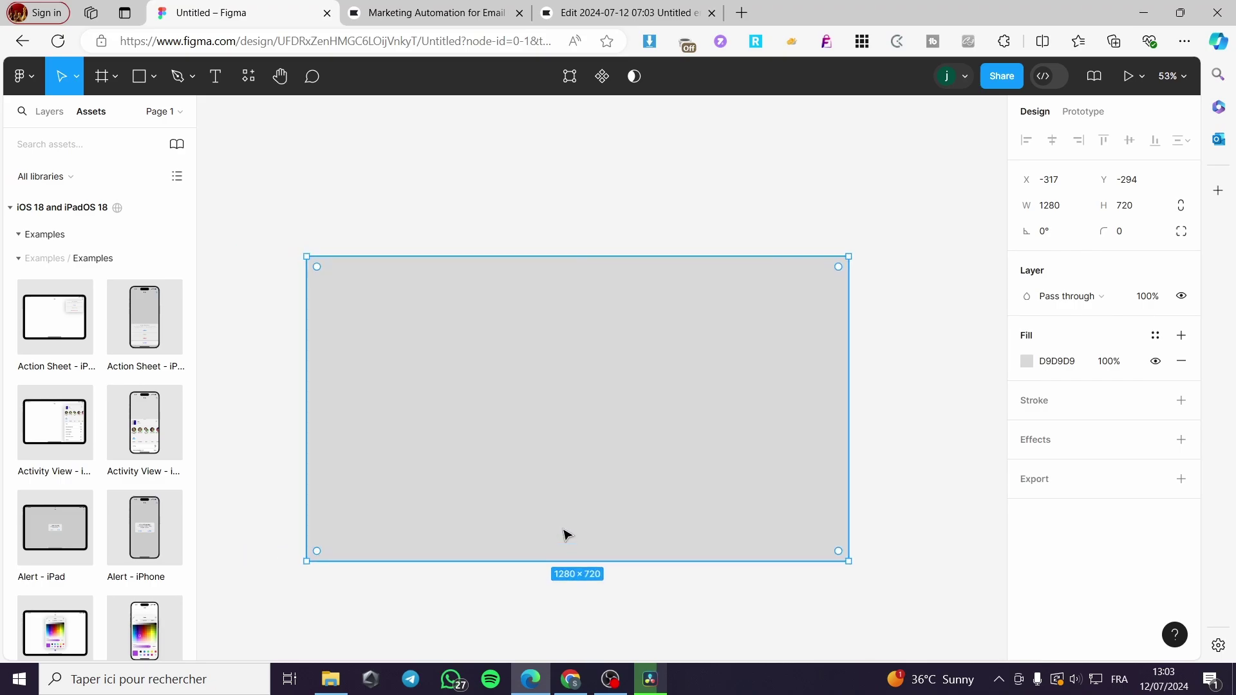
scroll(560, 532, left, 2)
right_click(625, 471)
mouse_move(625, 468)
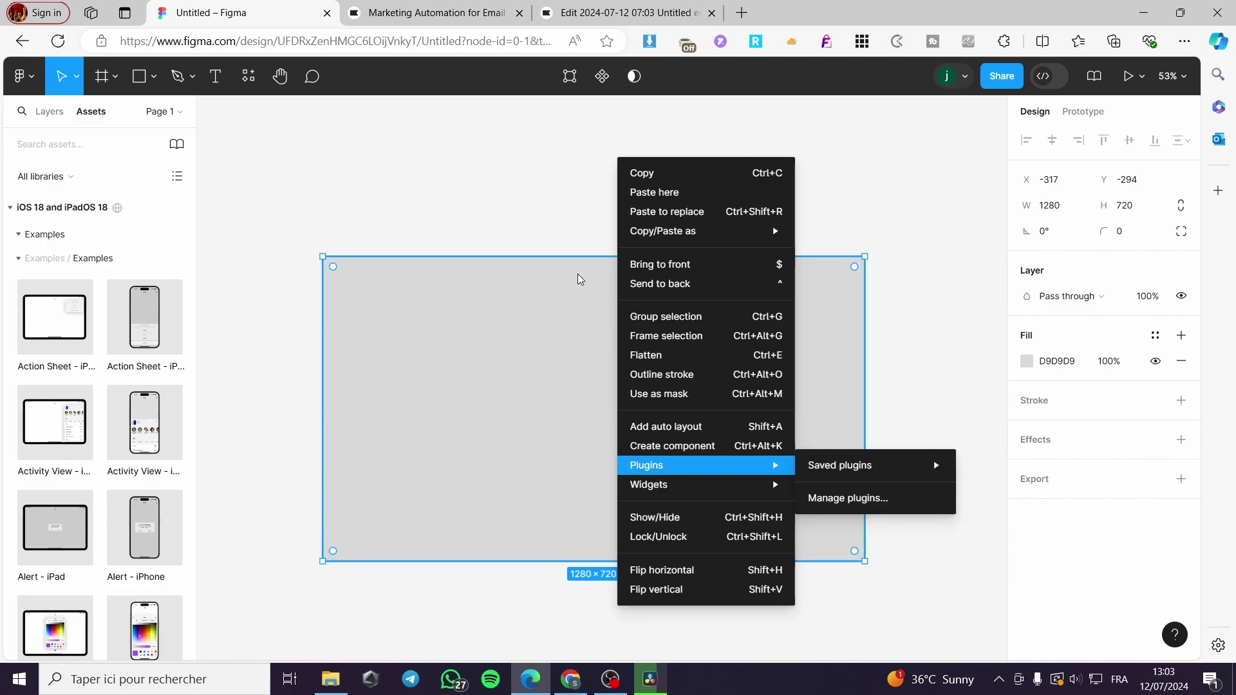
mouse_move(684, 236)
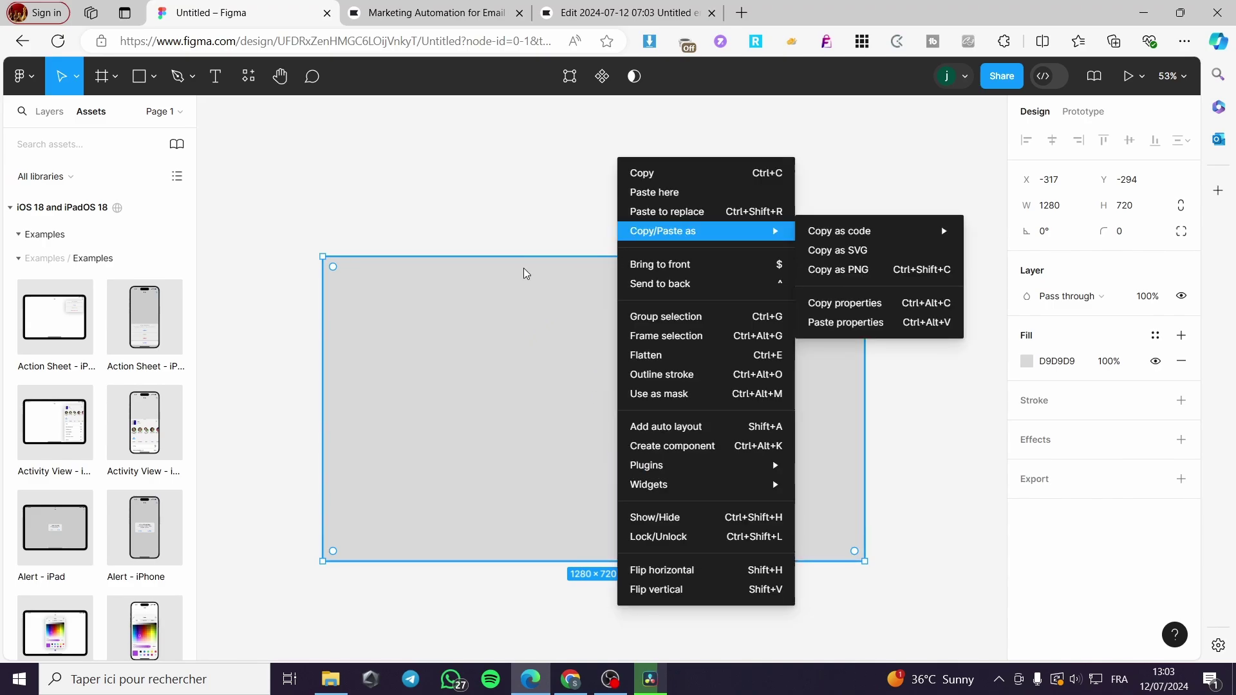
click(522, 353)
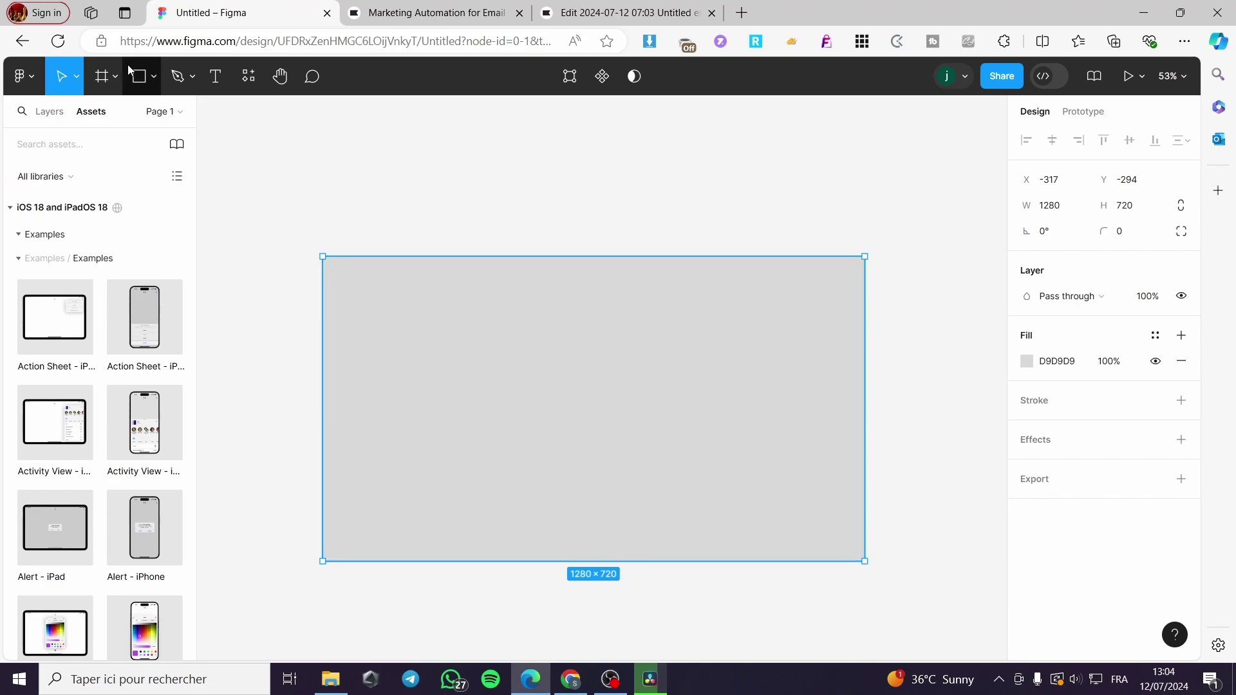
Draw a second rectangle below the first frame and set its height to 720.
click(152, 76)
click(152, 118)
scroll(575, 339, down, 3)
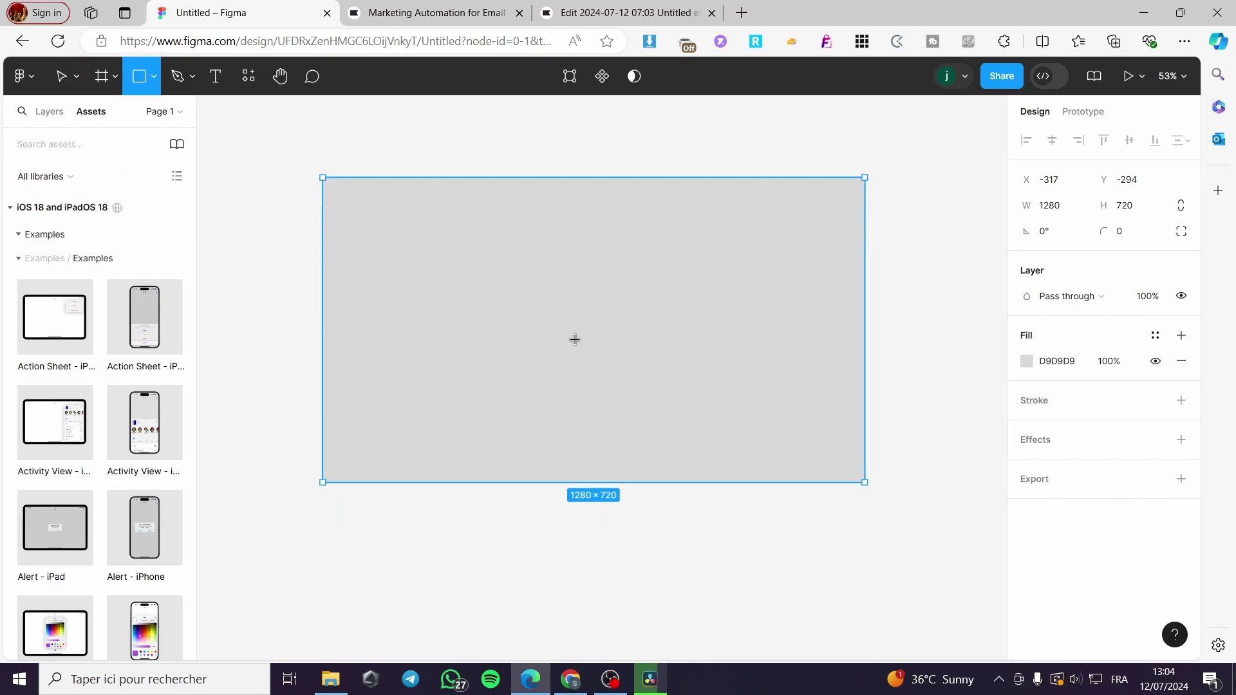
drag(323, 482, 866, 593)
click(1122, 213)
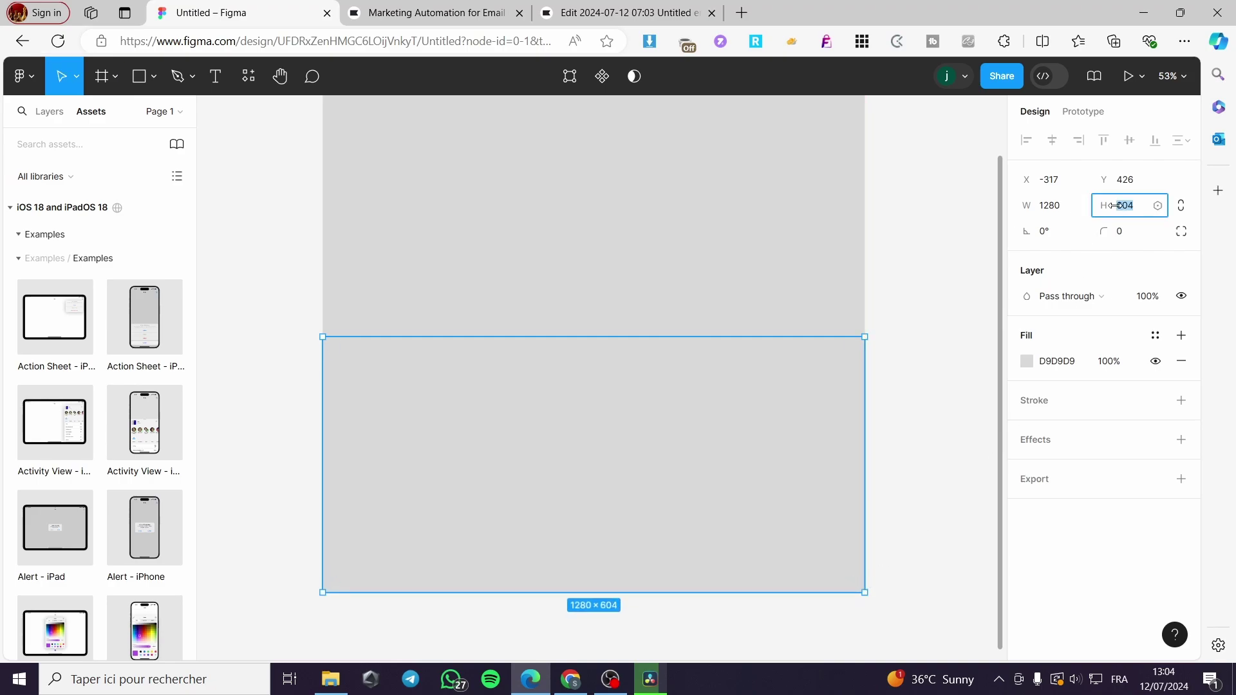
text(720)
key(Return)
scroll(781, 388, up, 3)
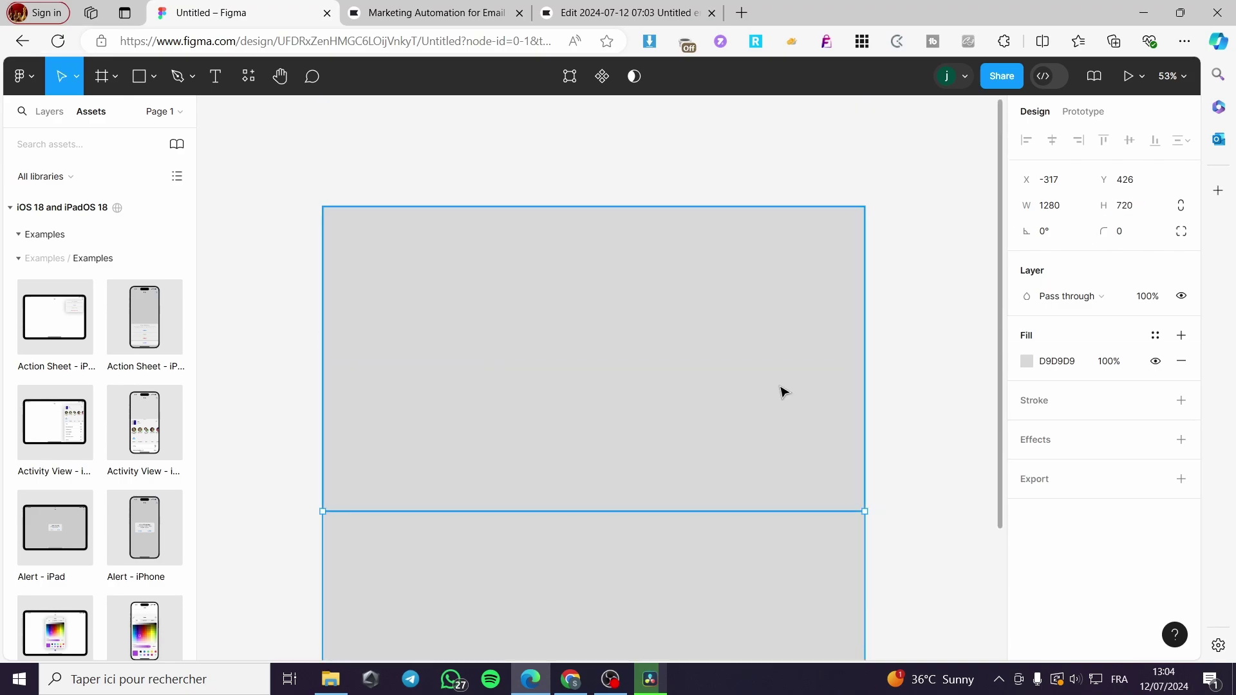
scroll(914, 346, down, 1)
click(653, 396)
scroll(728, 455, down, 1)
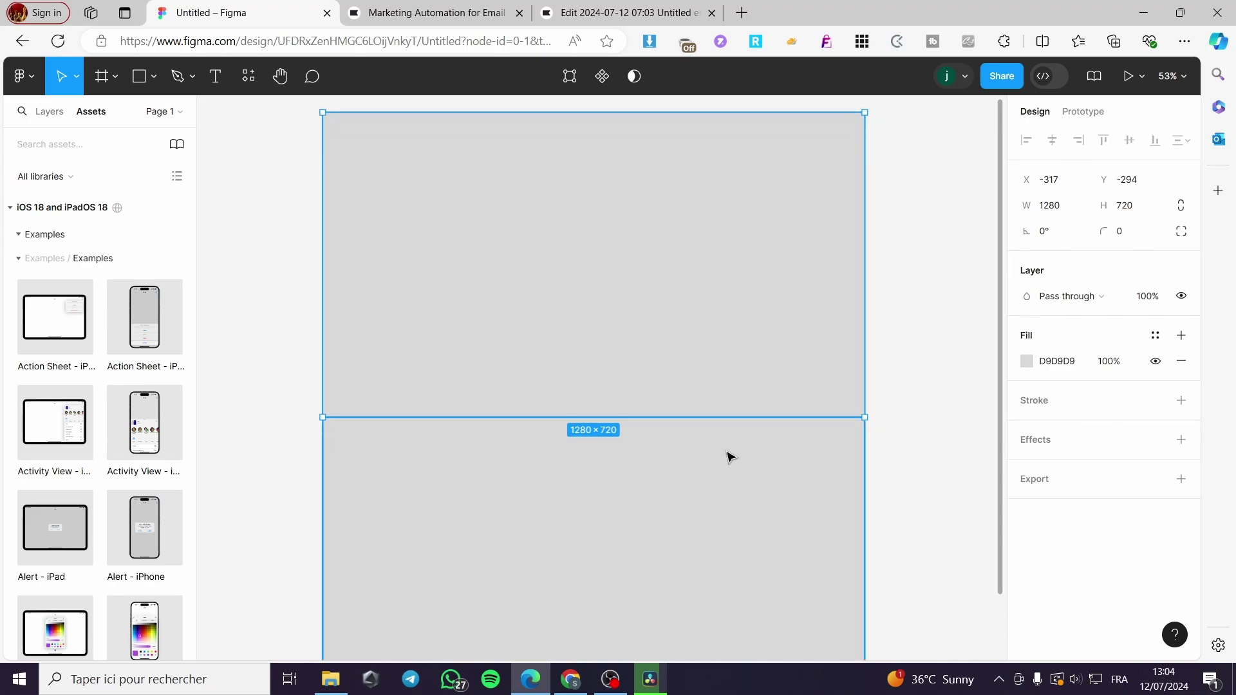
scroll(722, 361, up, 2)
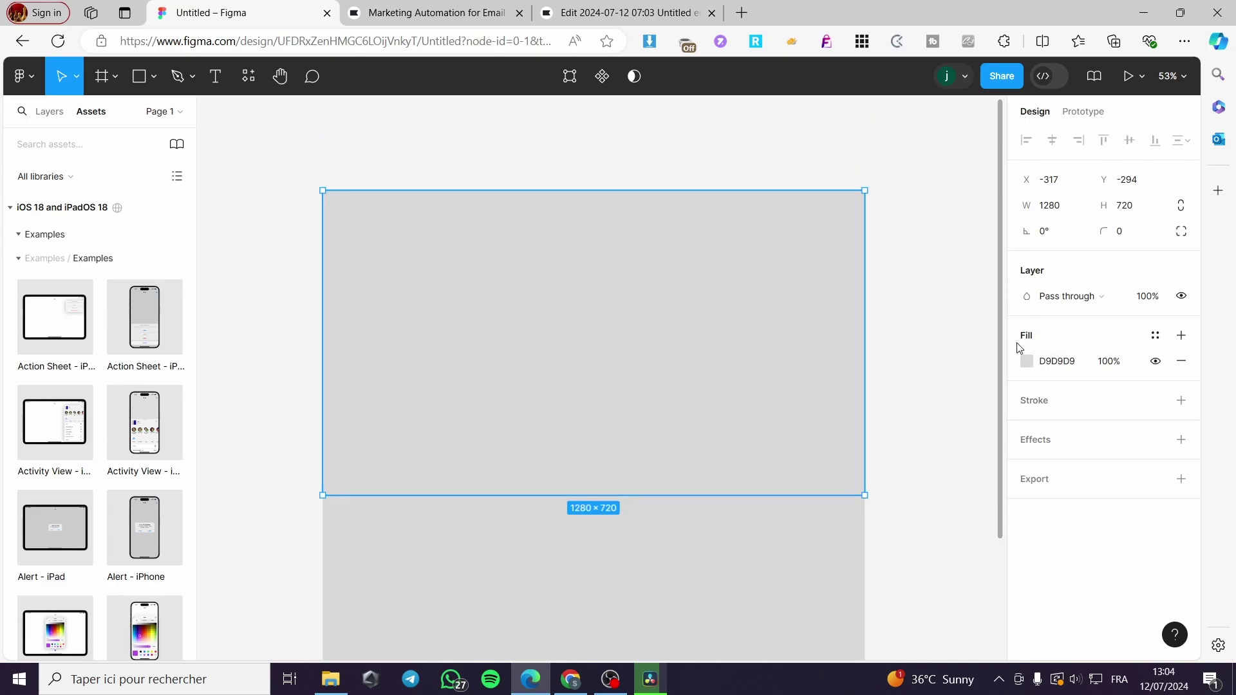
Fill the upper rectangle with cyan 28D3F9 and copy the hex value.
click(1028, 362)
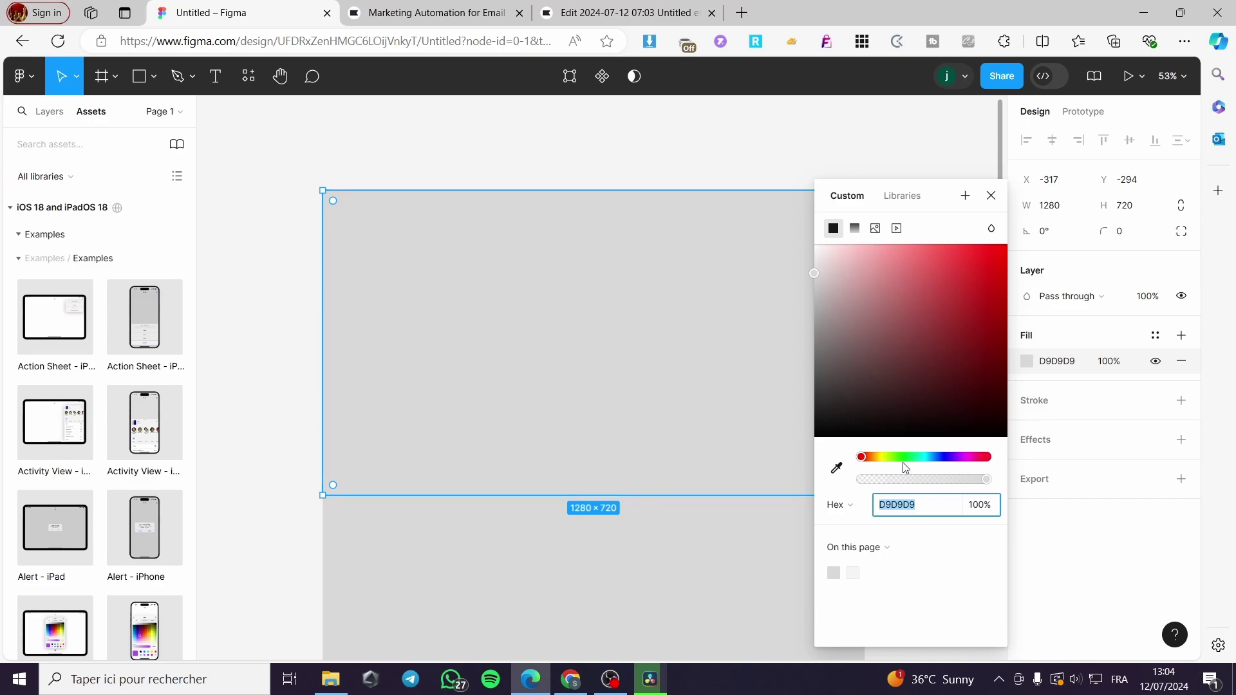
drag(936, 457, 927, 457)
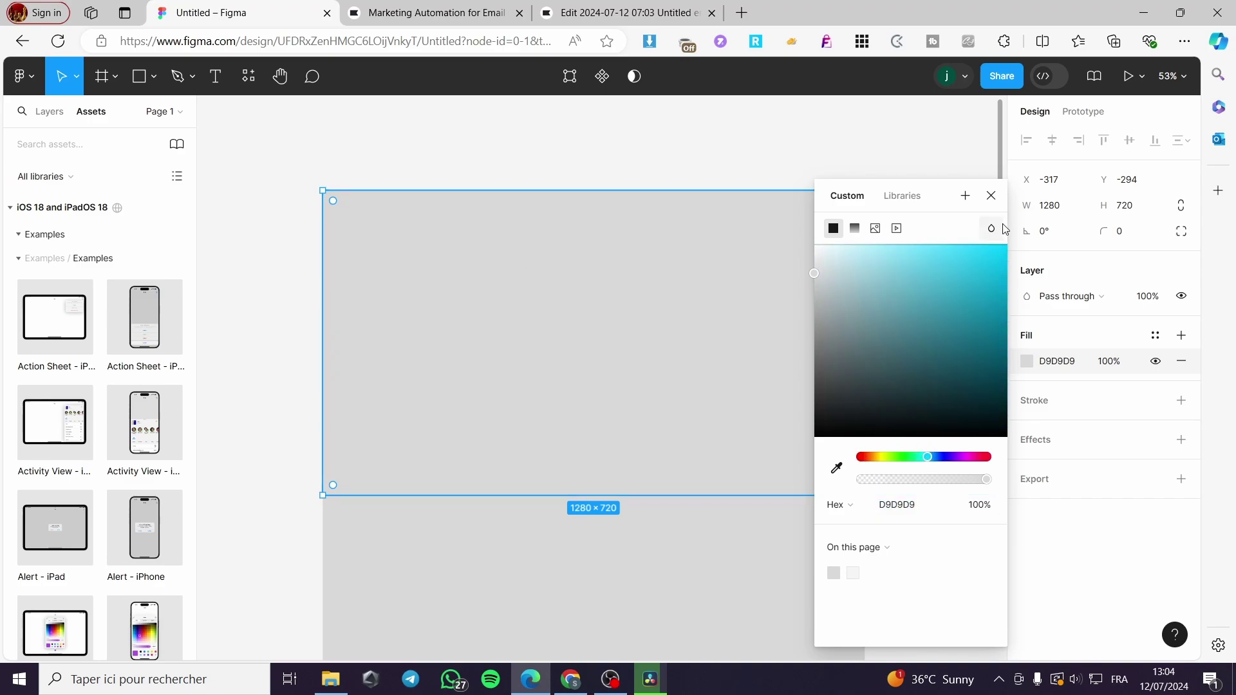
click(976, 253)
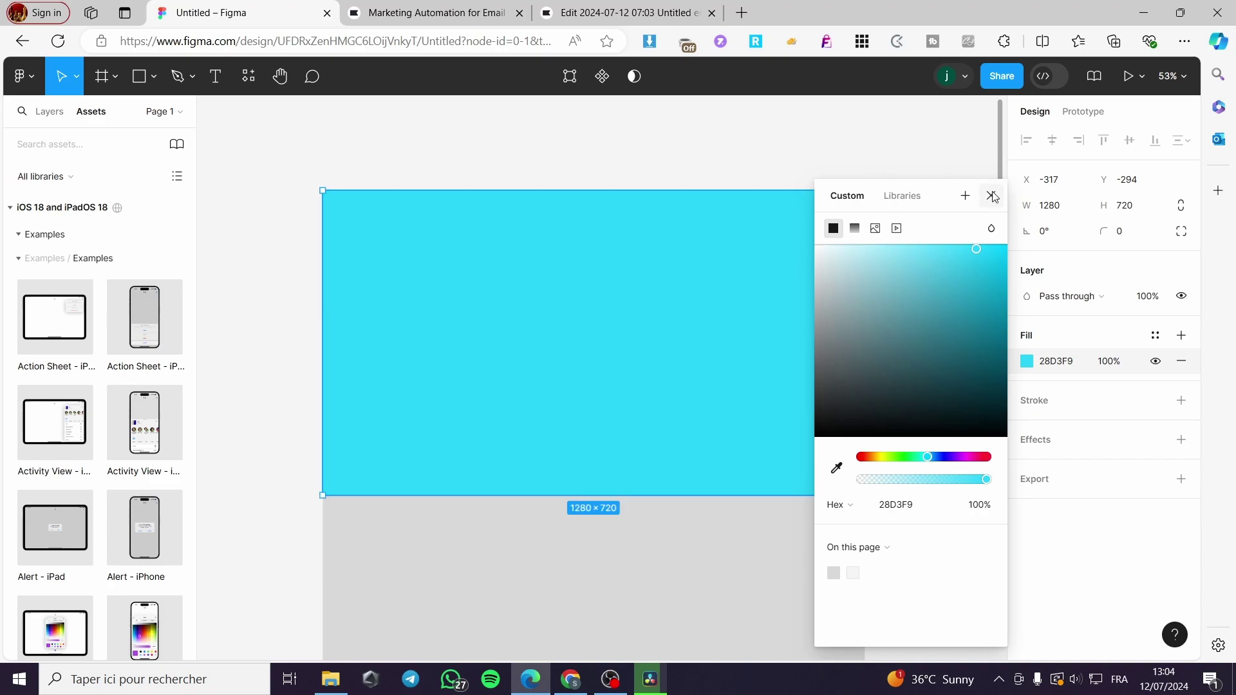
click(902, 505)
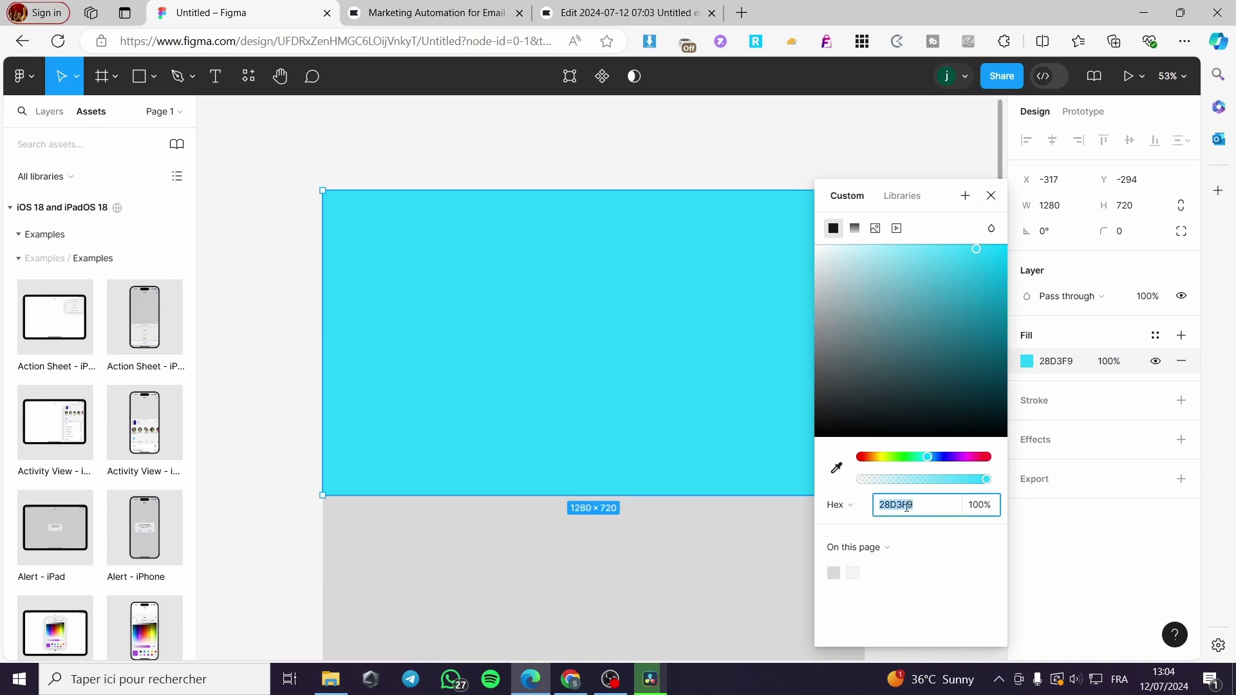
Paste 28D3F9 into the lower rectangle's fill so it turns cyan too.
click(593, 573)
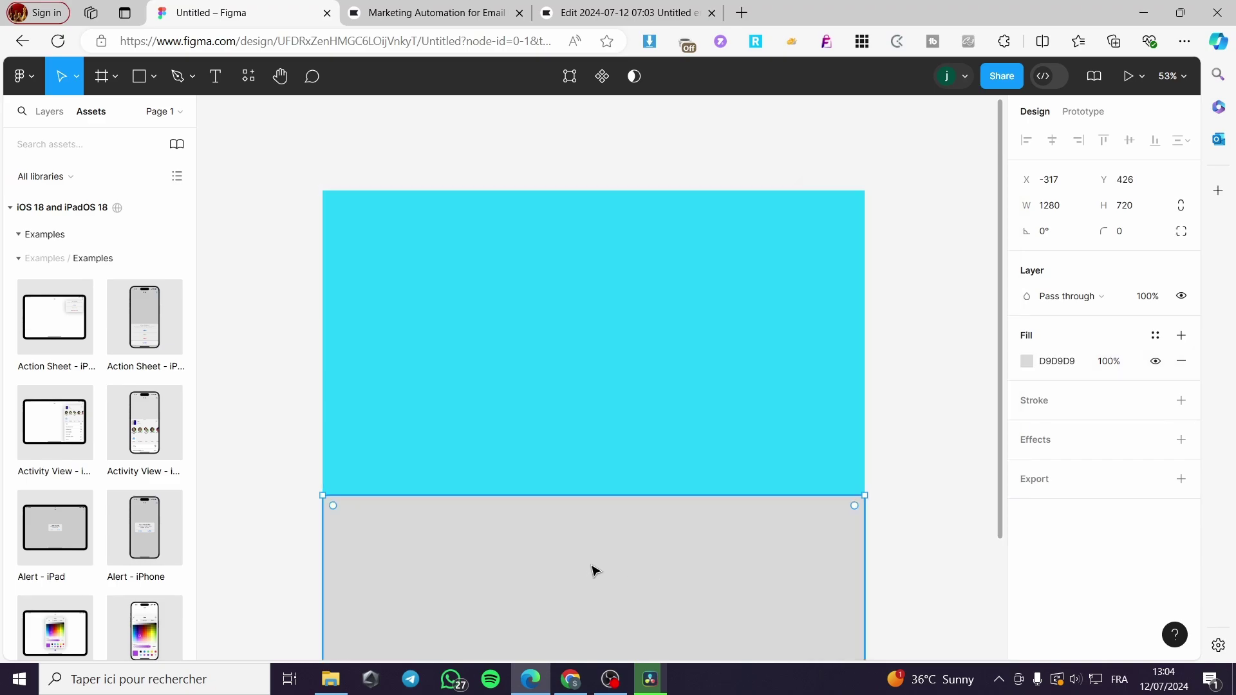
scroll(809, 456, down, 2)
scroll(837, 479, down, 2)
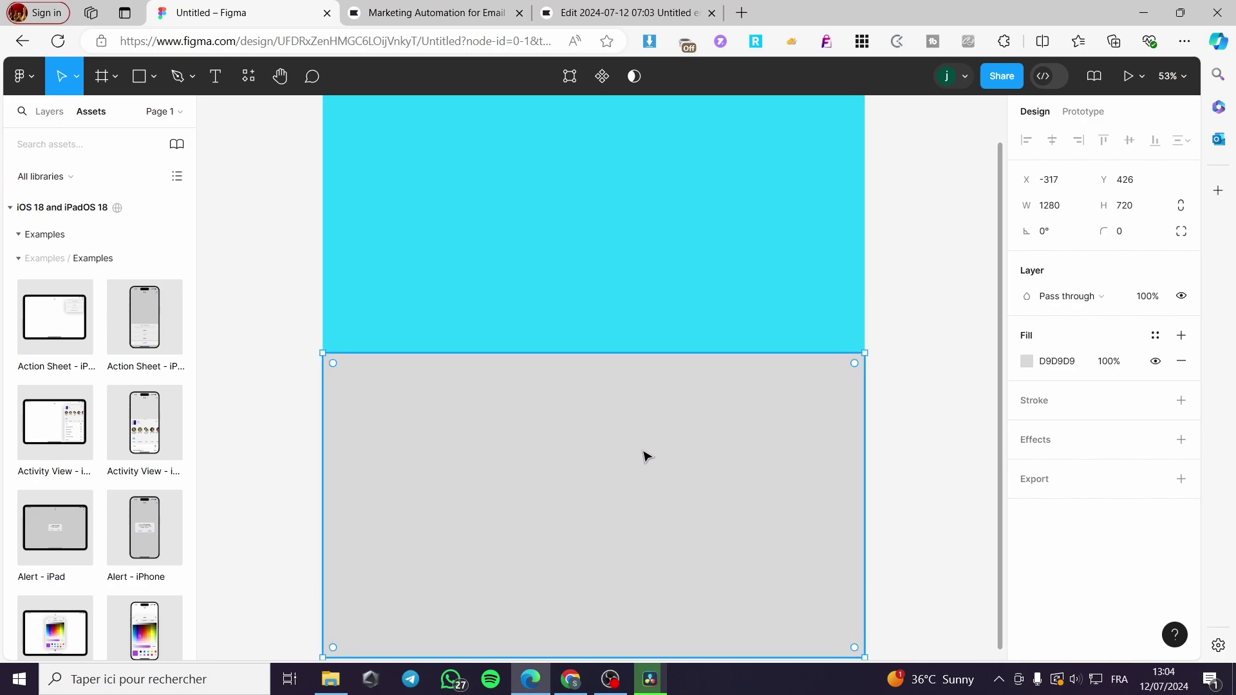
click(1066, 362)
key(ctrl+v)
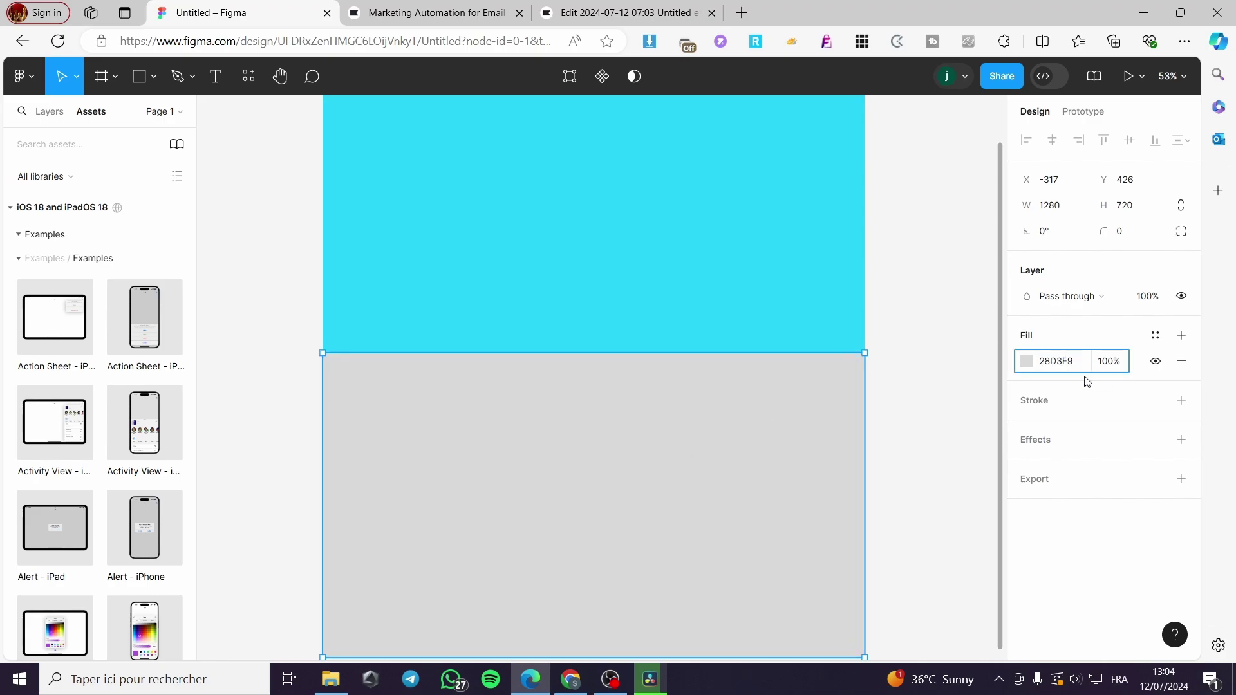
click(896, 425)
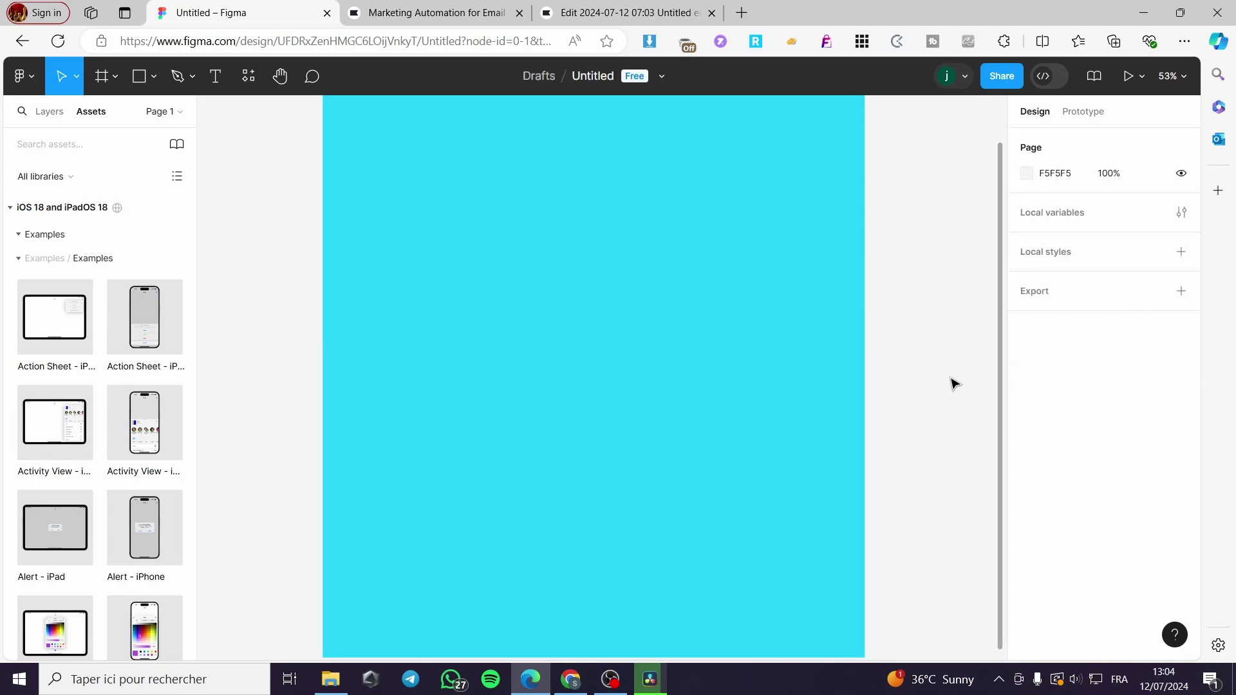
scroll(814, 423, up, 5)
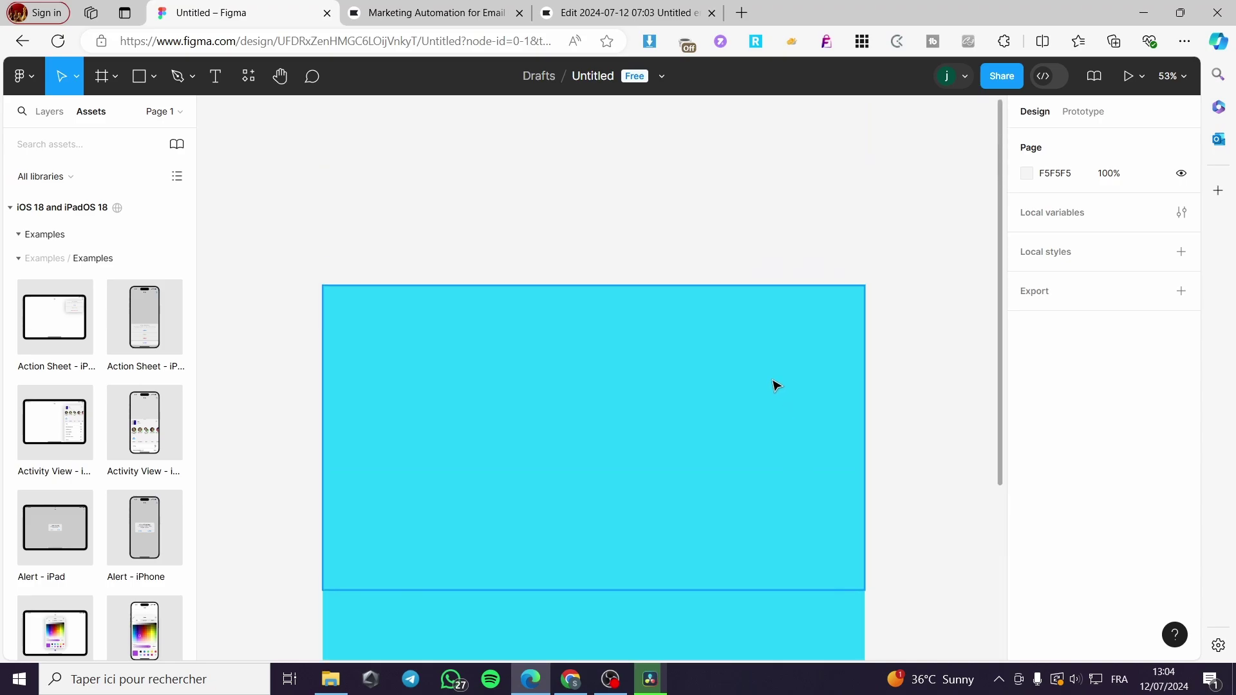
scroll(651, 313, down, 2)
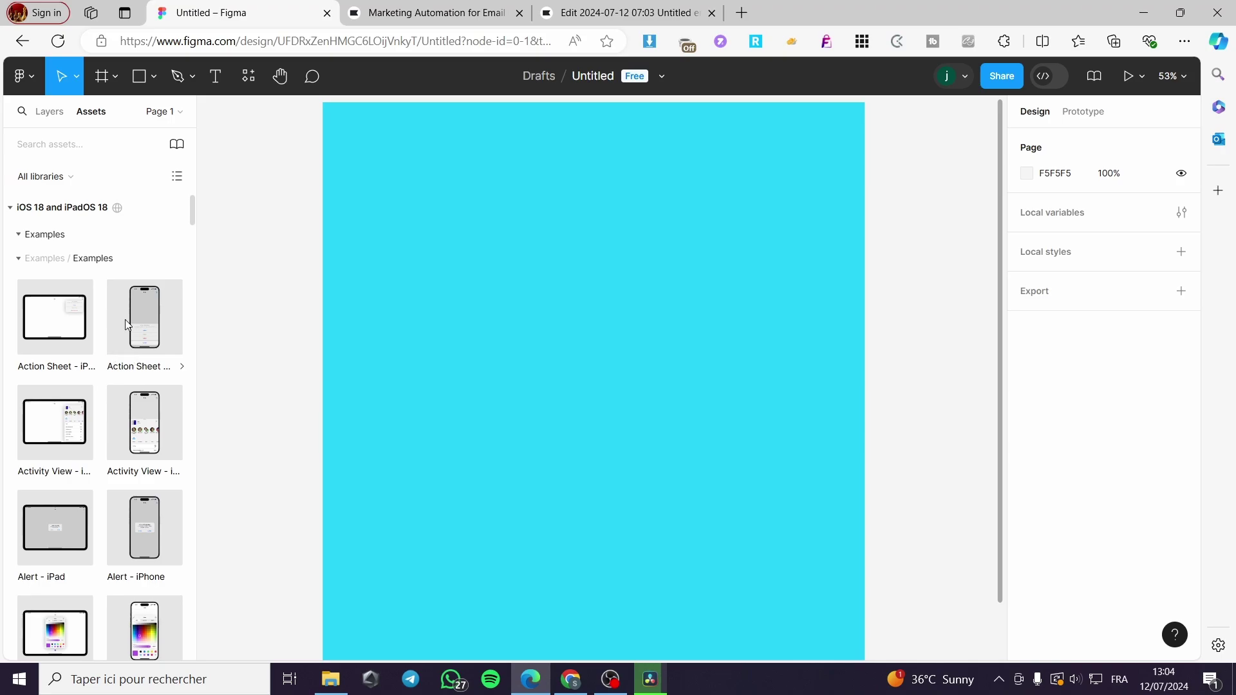
Draw a 1172×205 grey banner rectangle across the top of the cyan frame.
click(153, 79)
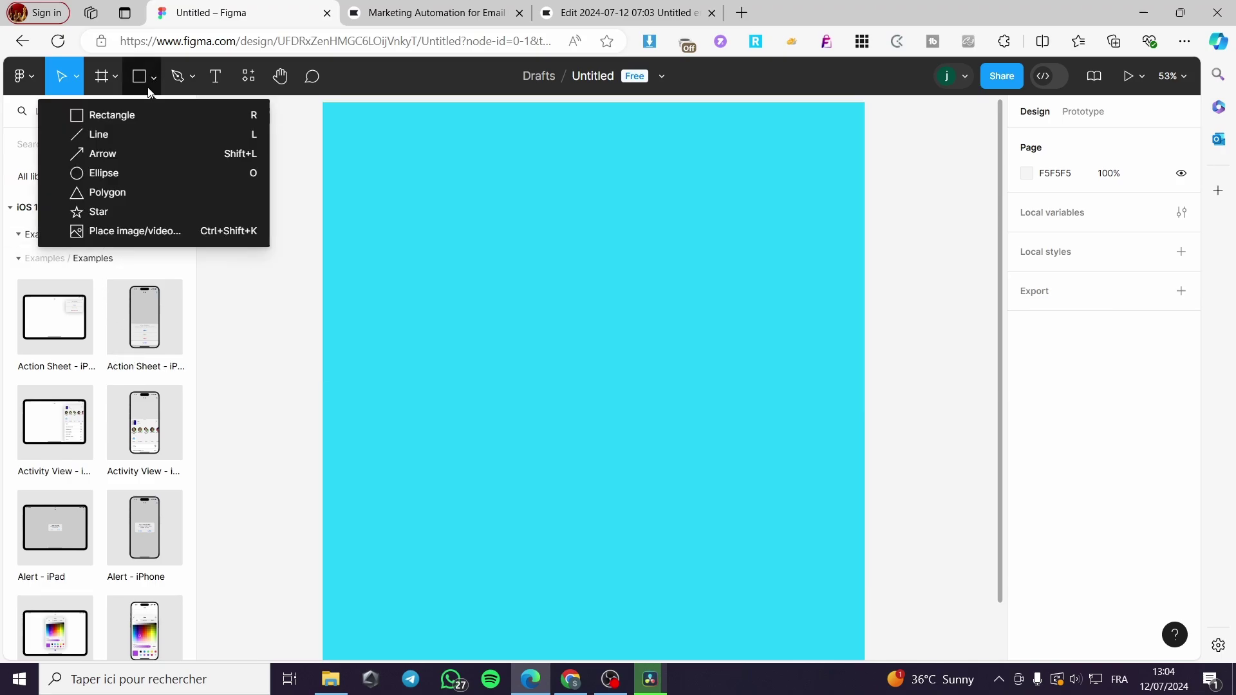
click(116, 115)
scroll(358, 223, up, 1)
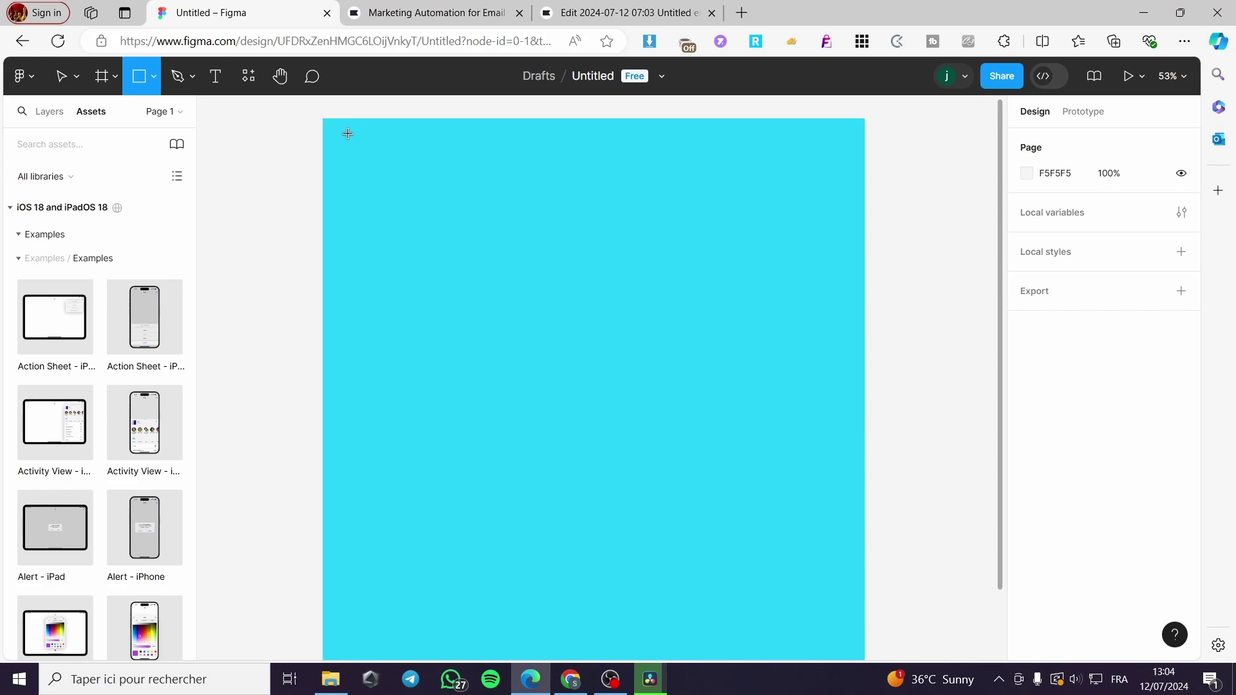
mouse_move(348, 133)
mouse_down()
mouse_move(491, 235)
mouse_move(840, 239)
mouse_move(845, 220)
mouse_up()
drag(844, 220, 843, 220)
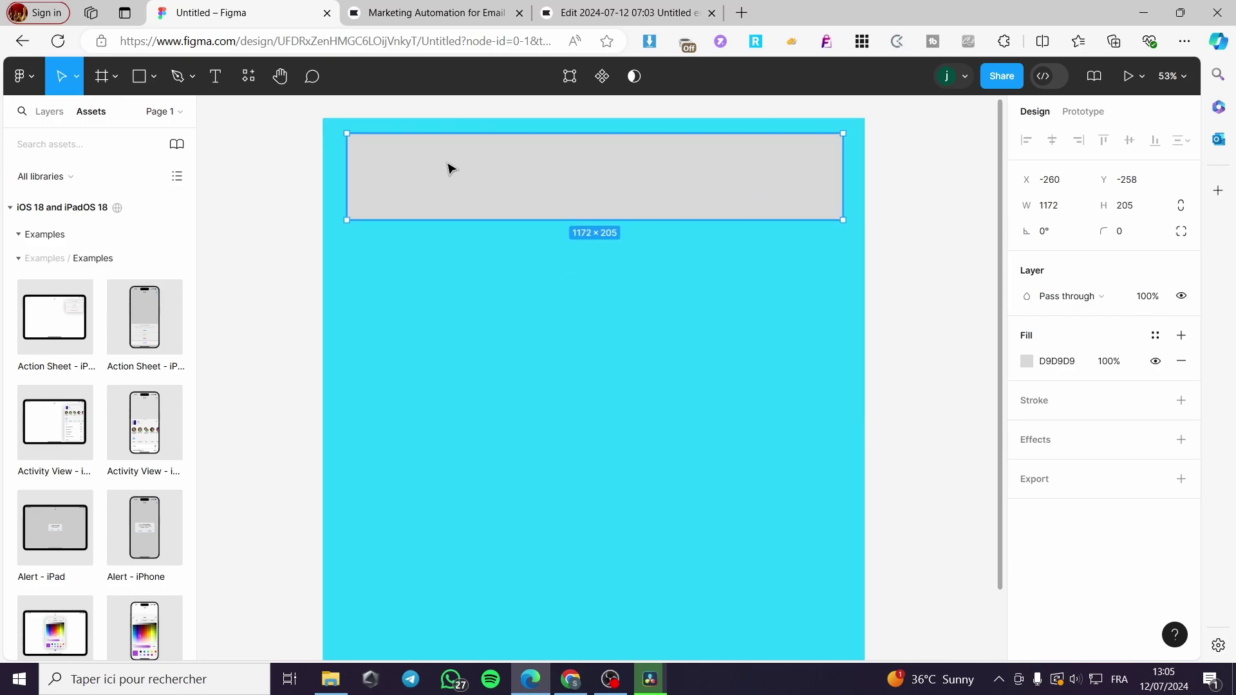
click(153, 78)
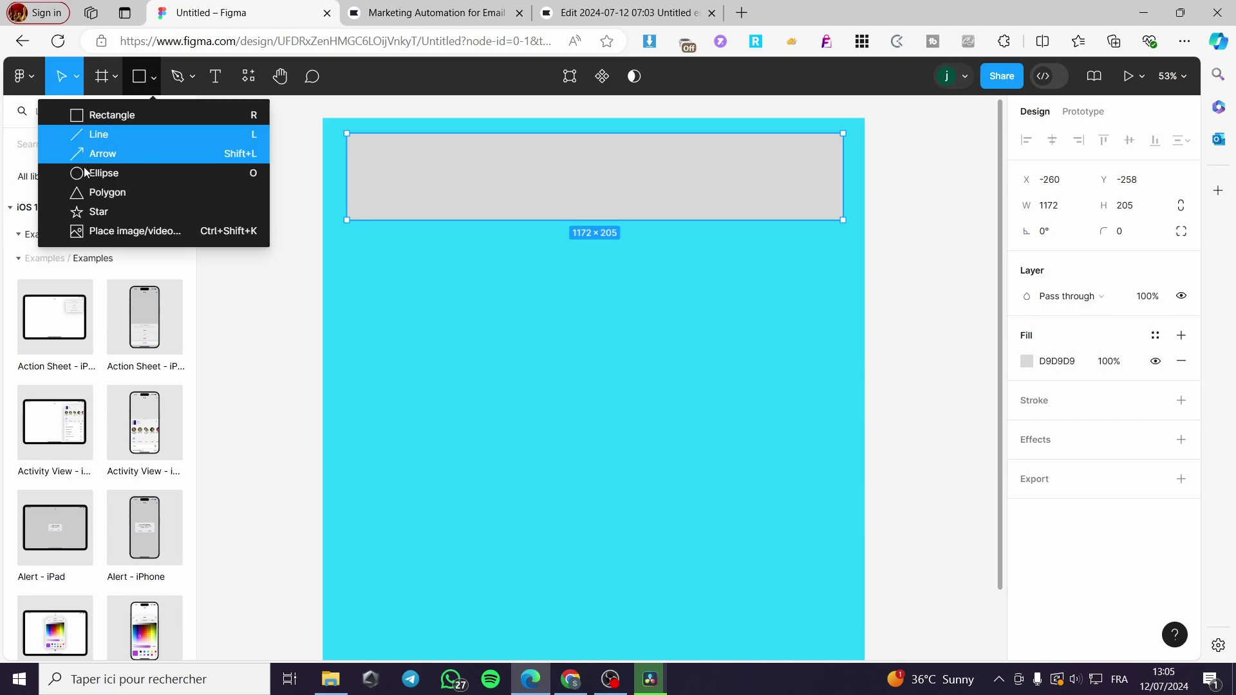
Place an image from a file into the grey banner rectangle.
click(125, 233)
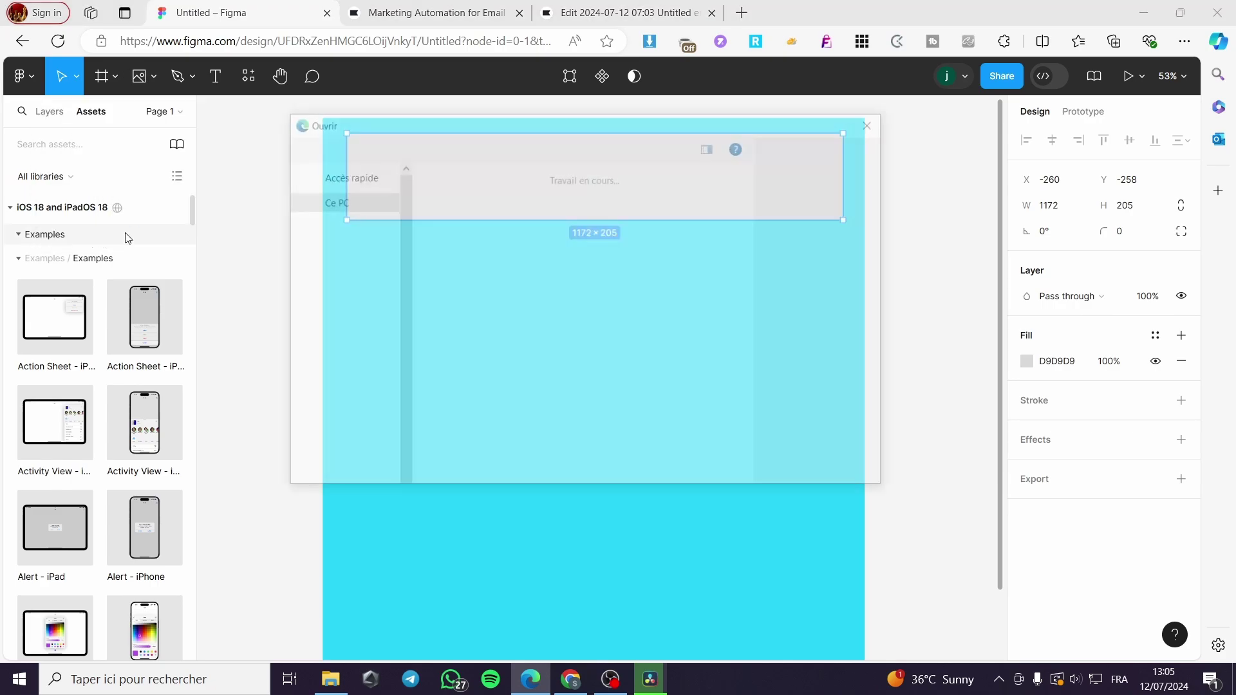
scroll(636, 269, down, 6)
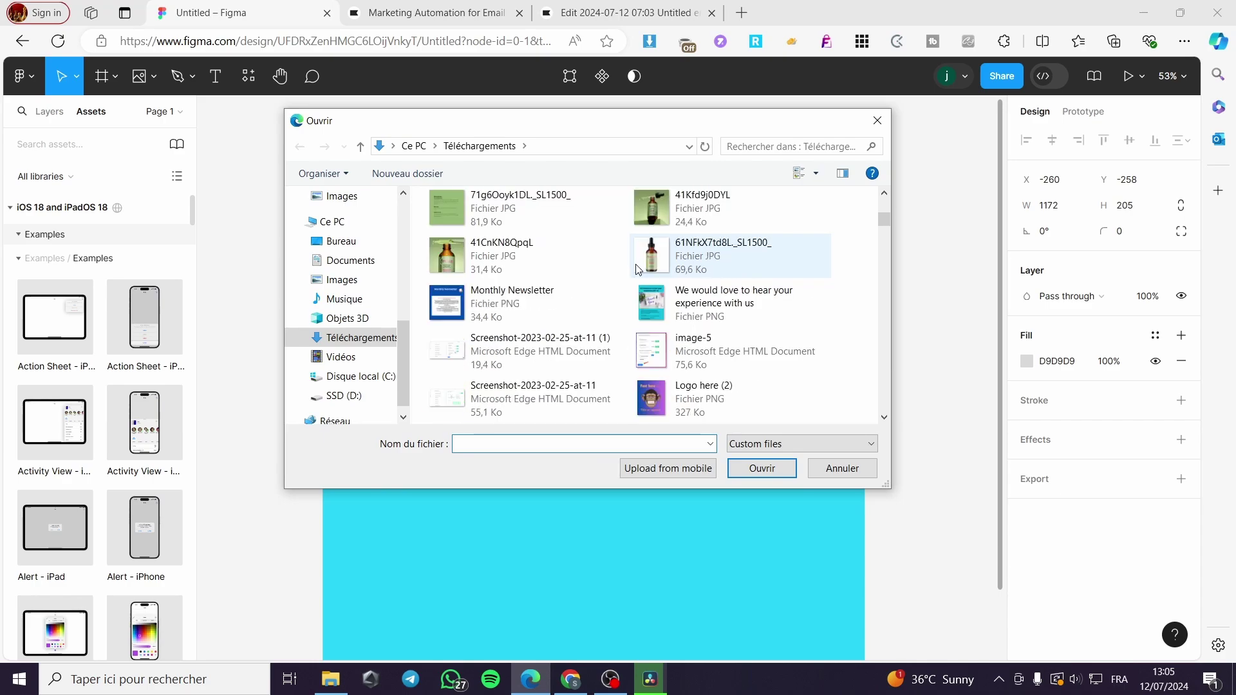
scroll(747, 270, up, 5)
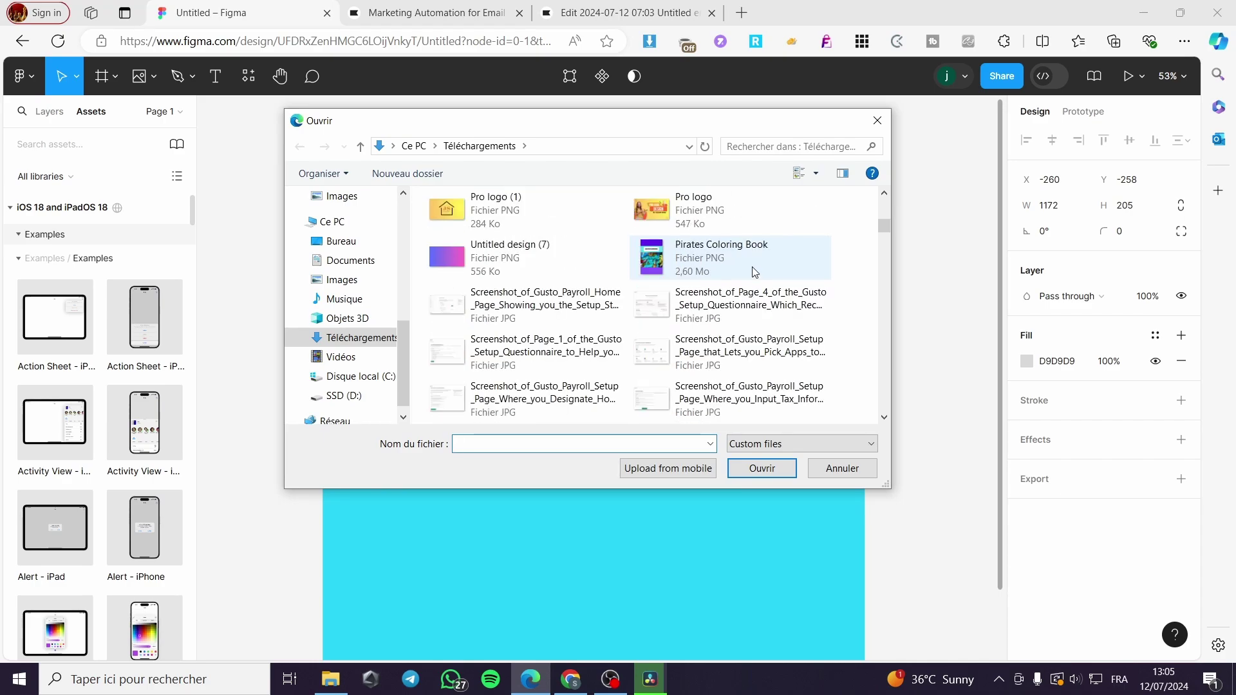
double_click(713, 210)
click(506, 171)
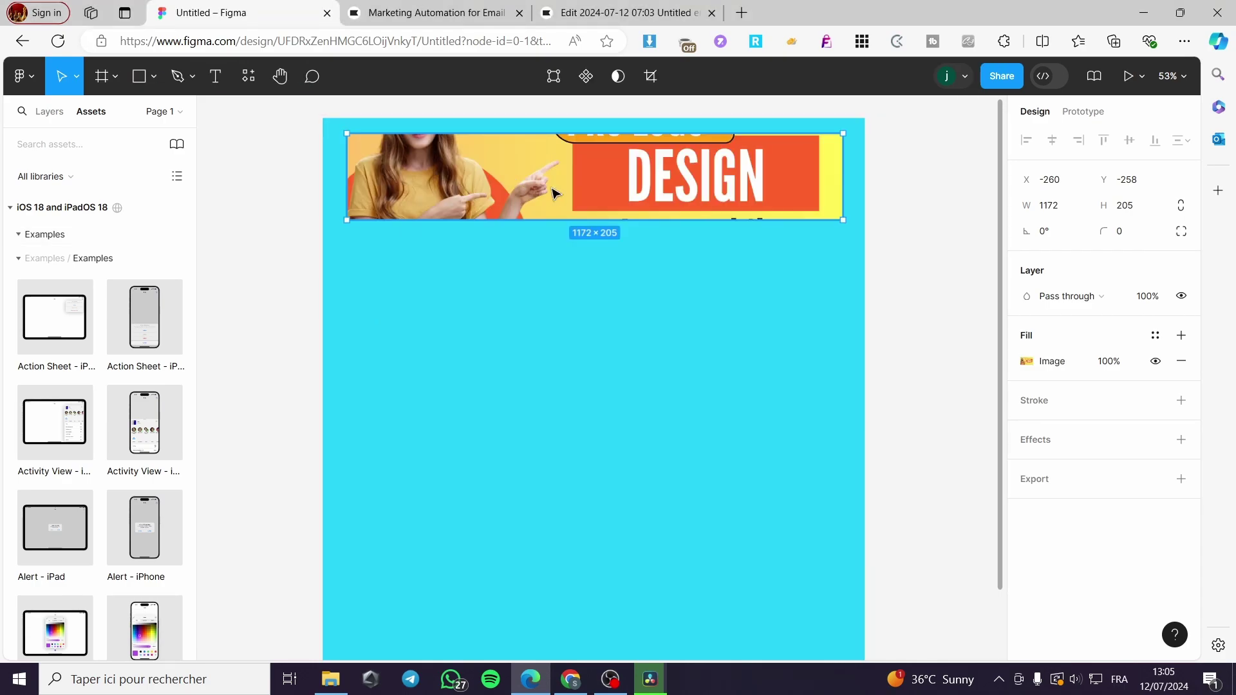
Open the banner's image fill settings and try the exposure and library colour styles.
double_click(610, 178)
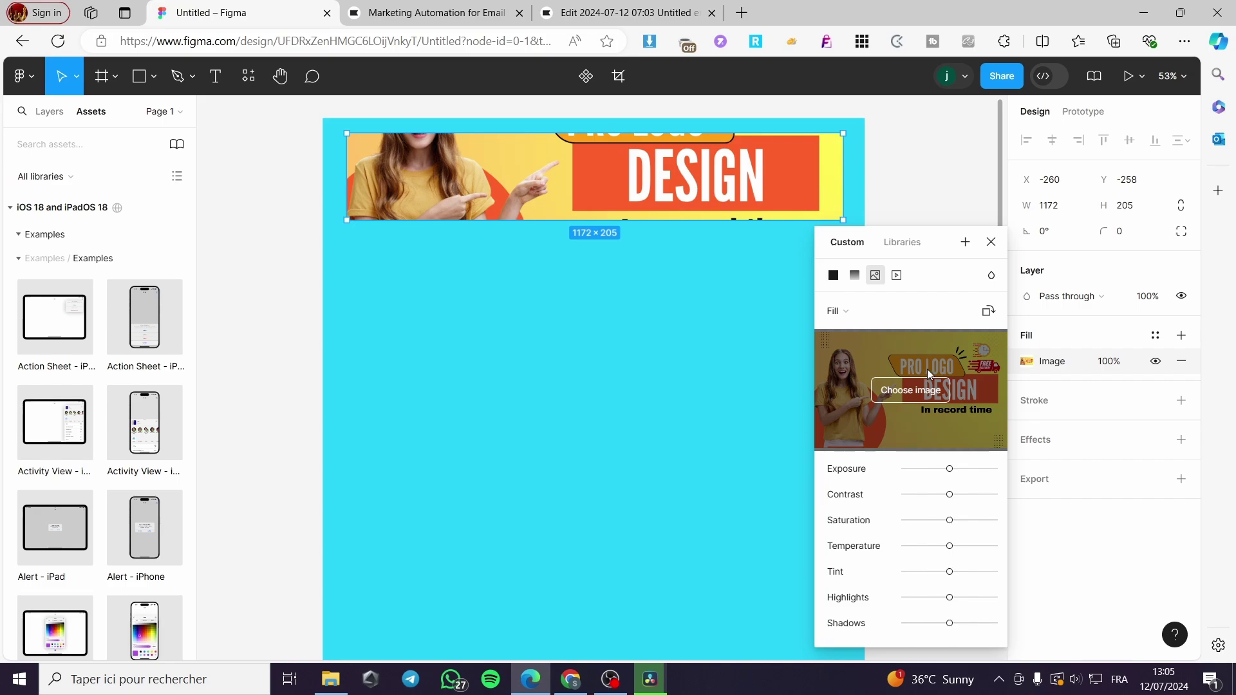
mouse_move(952, 473)
mouse_down()
mouse_move(968, 474)
mouse_move(942, 474)
mouse_move(952, 473)
mouse_up()
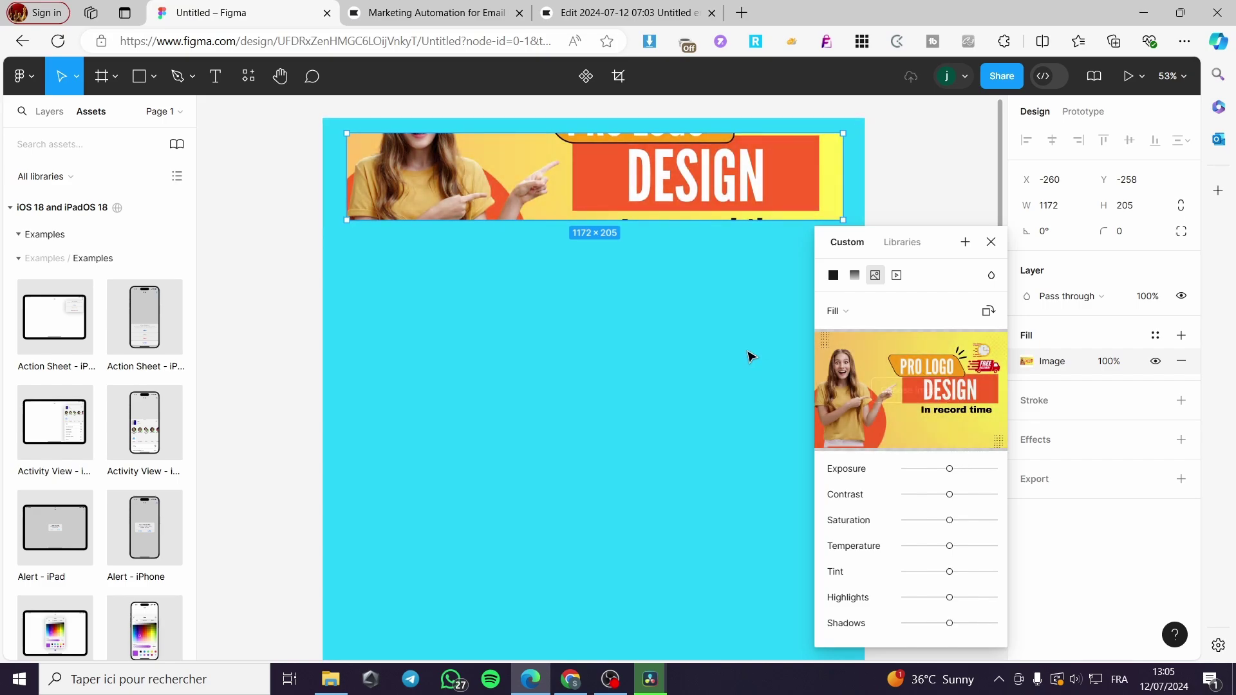
click(904, 250)
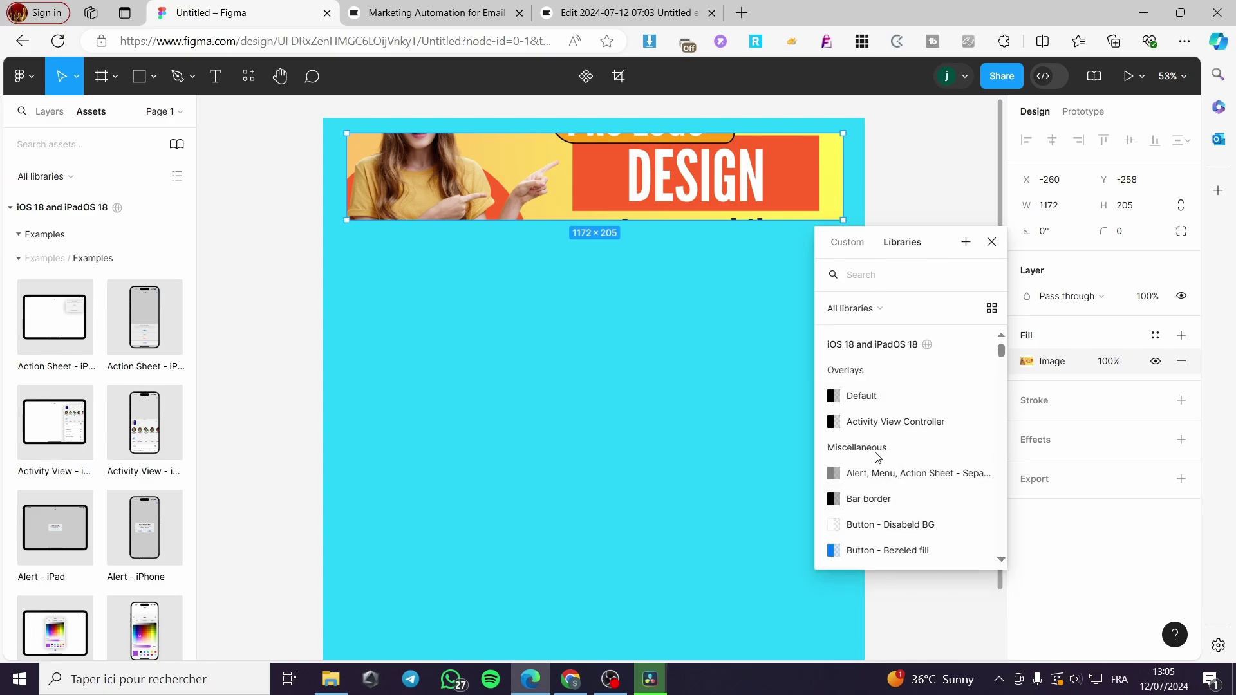
scroll(927, 469, down, 1)
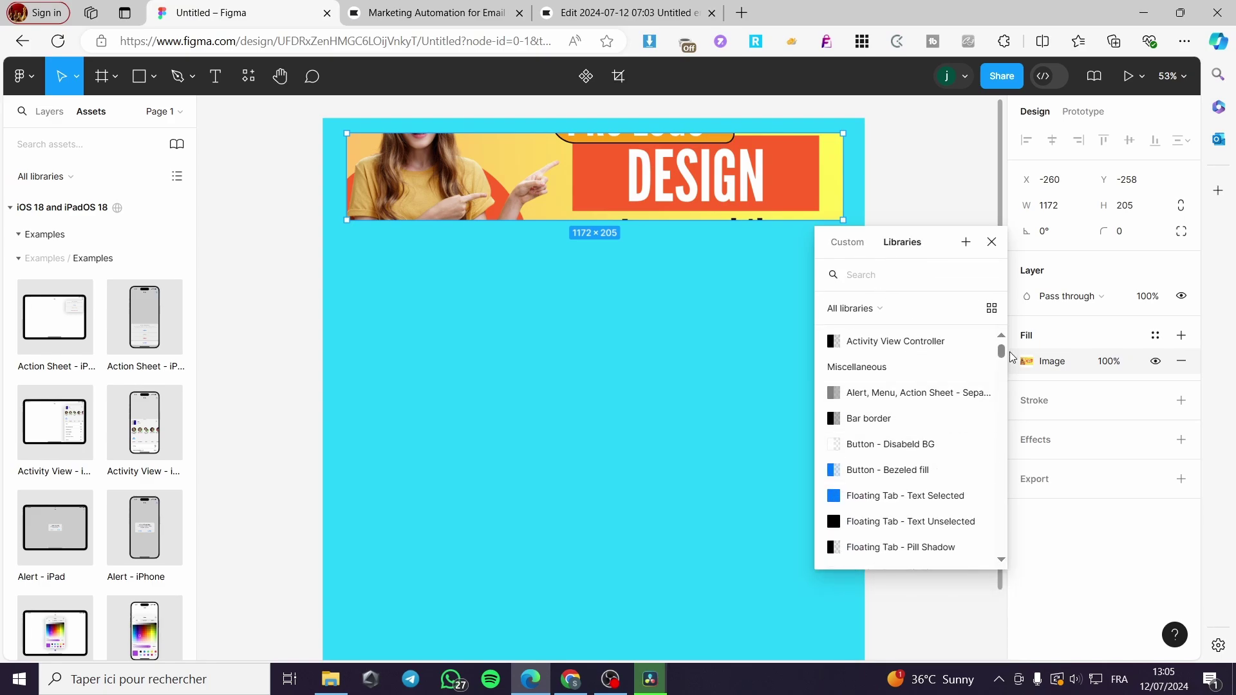
scroll(914, 399, up, 2)
click(859, 243)
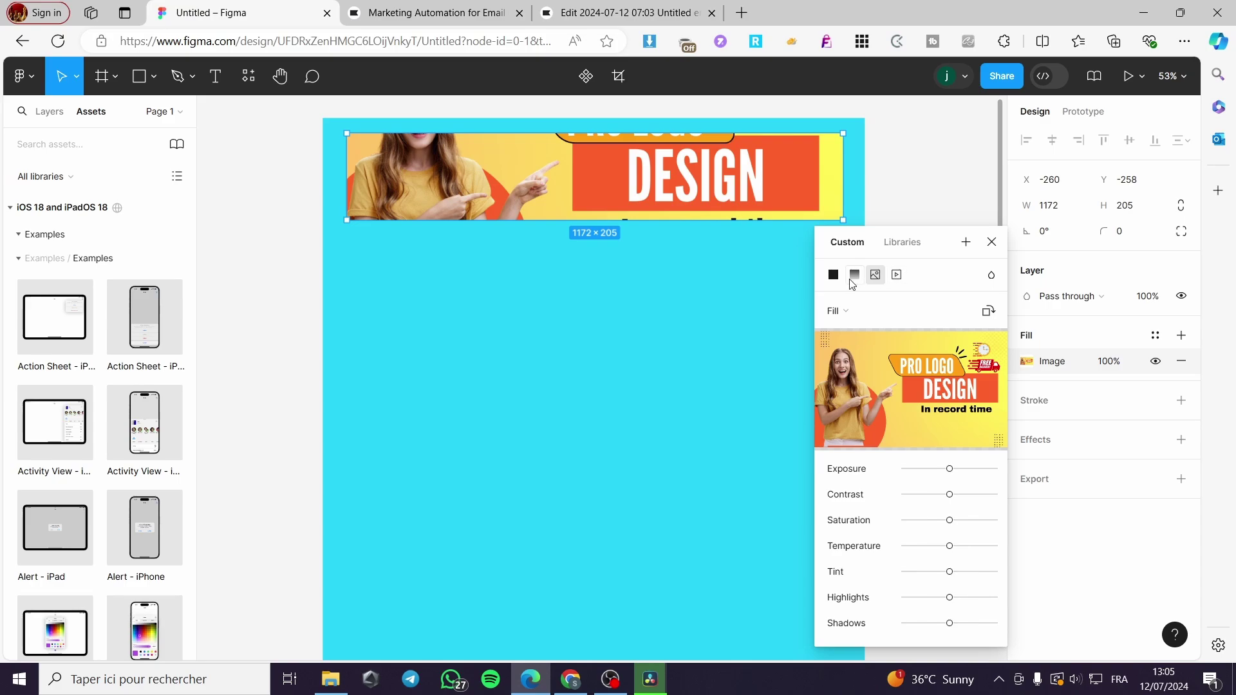
Try the Fit and Crop scale modes, then set the banner image to Fill.
click(848, 313)
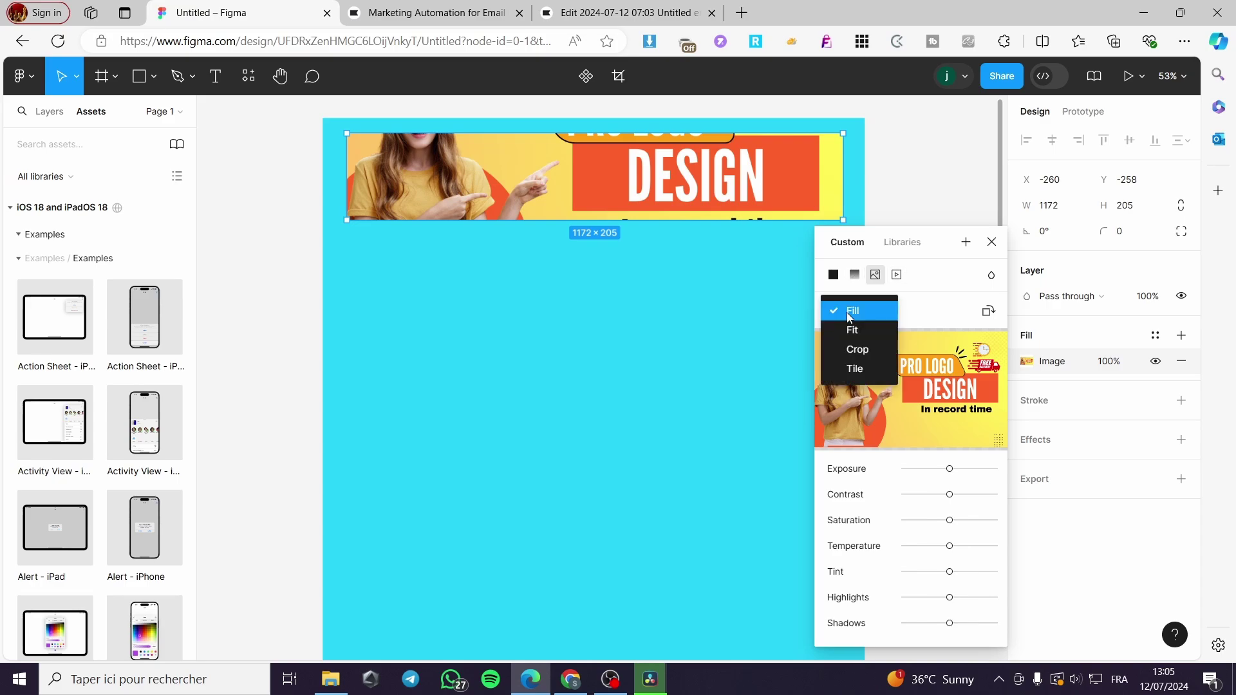
click(857, 330)
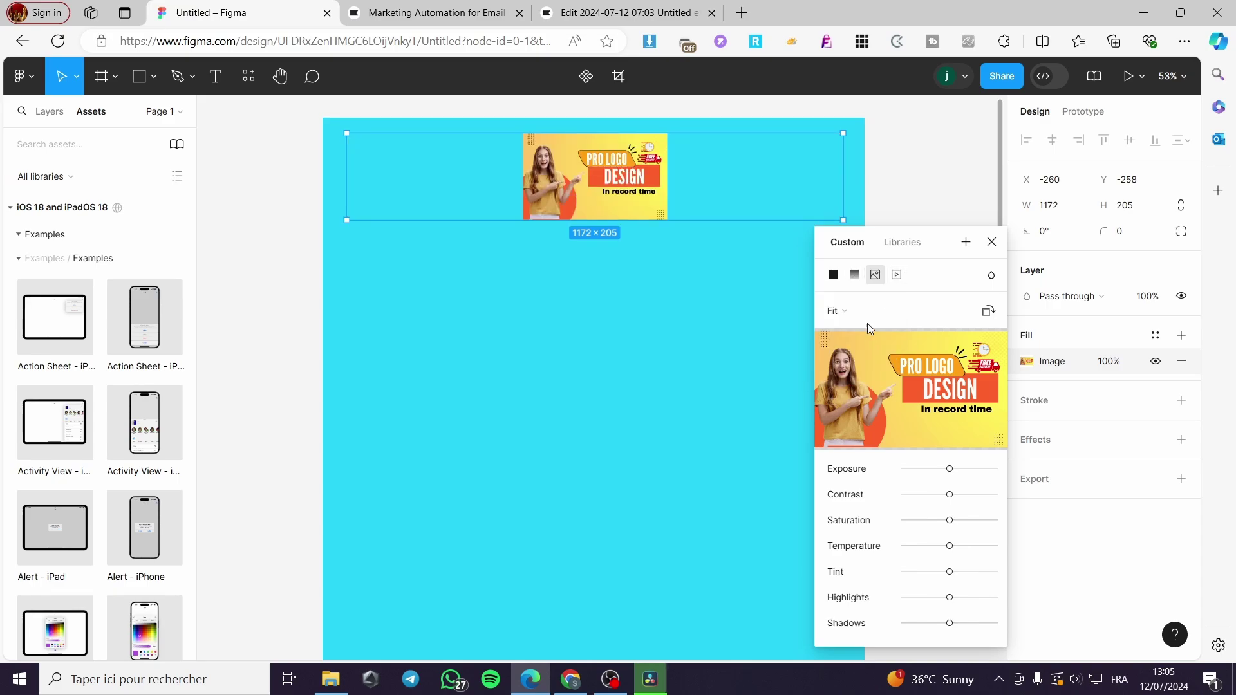
click(843, 313)
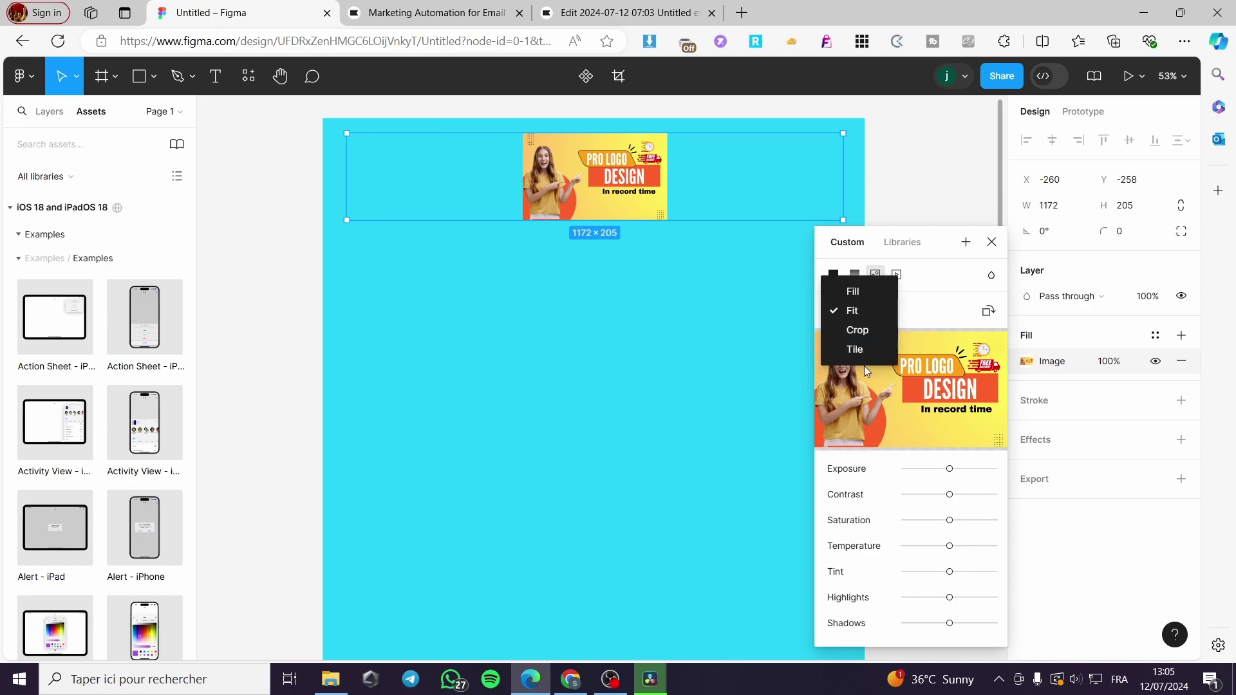
click(866, 340)
click(845, 311)
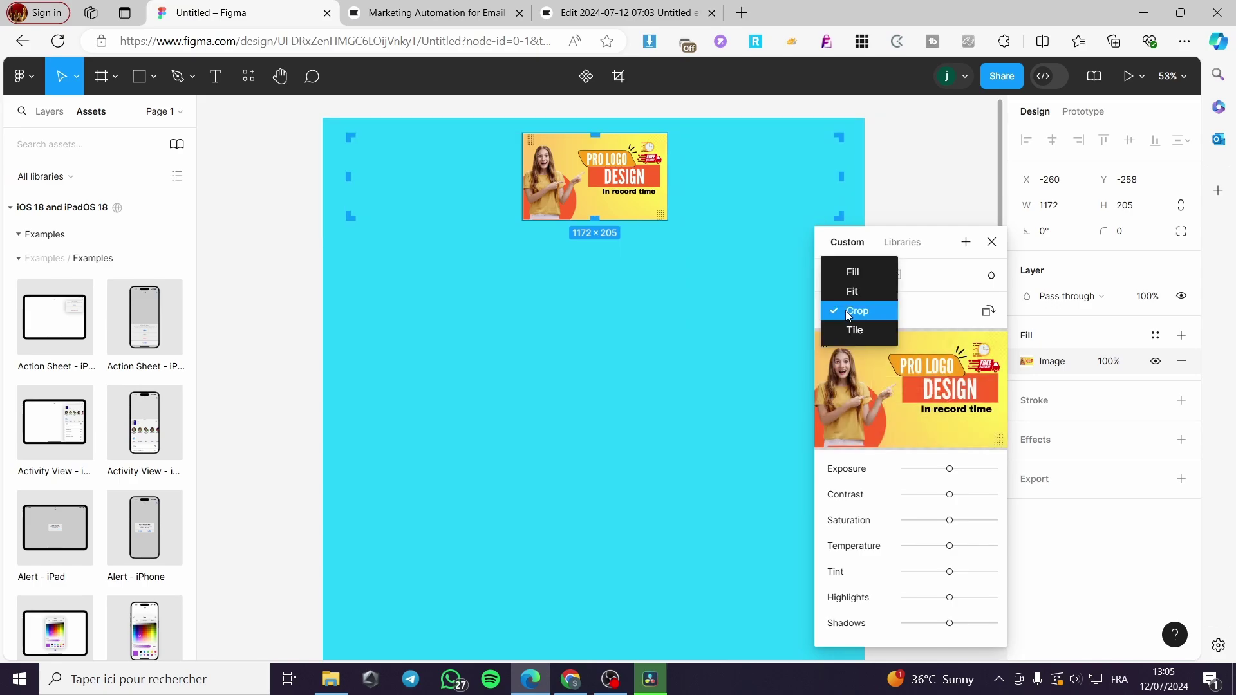
click(855, 273)
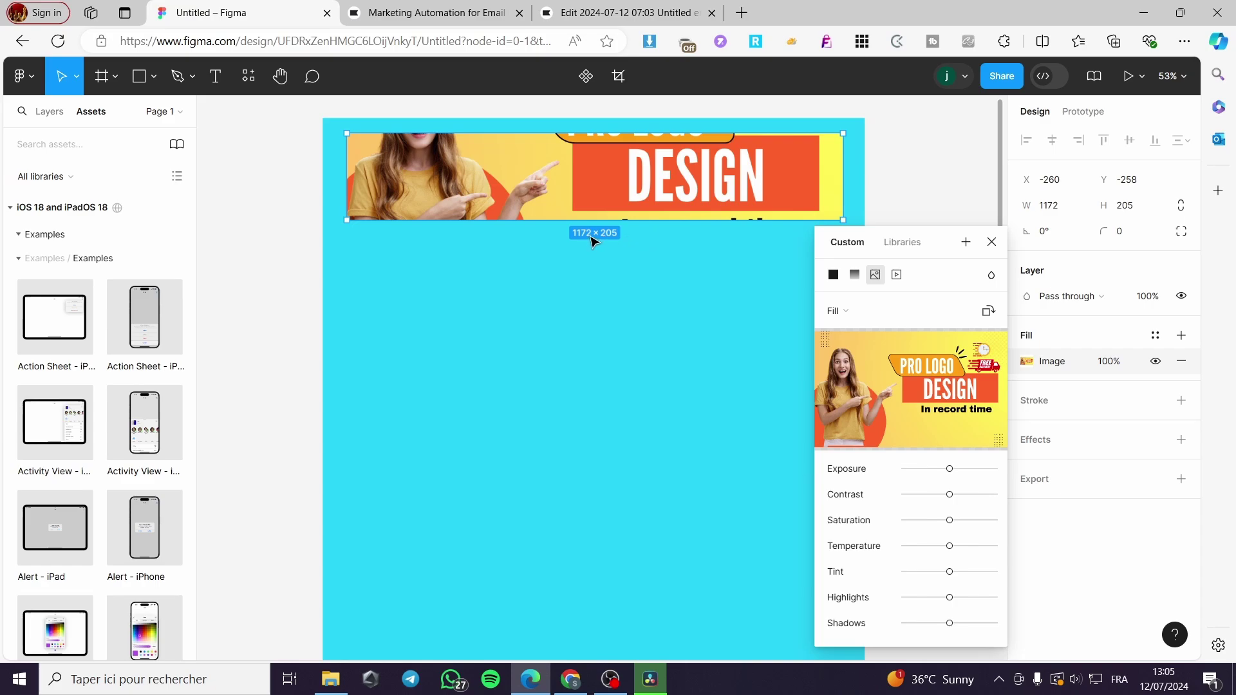
click(991, 241)
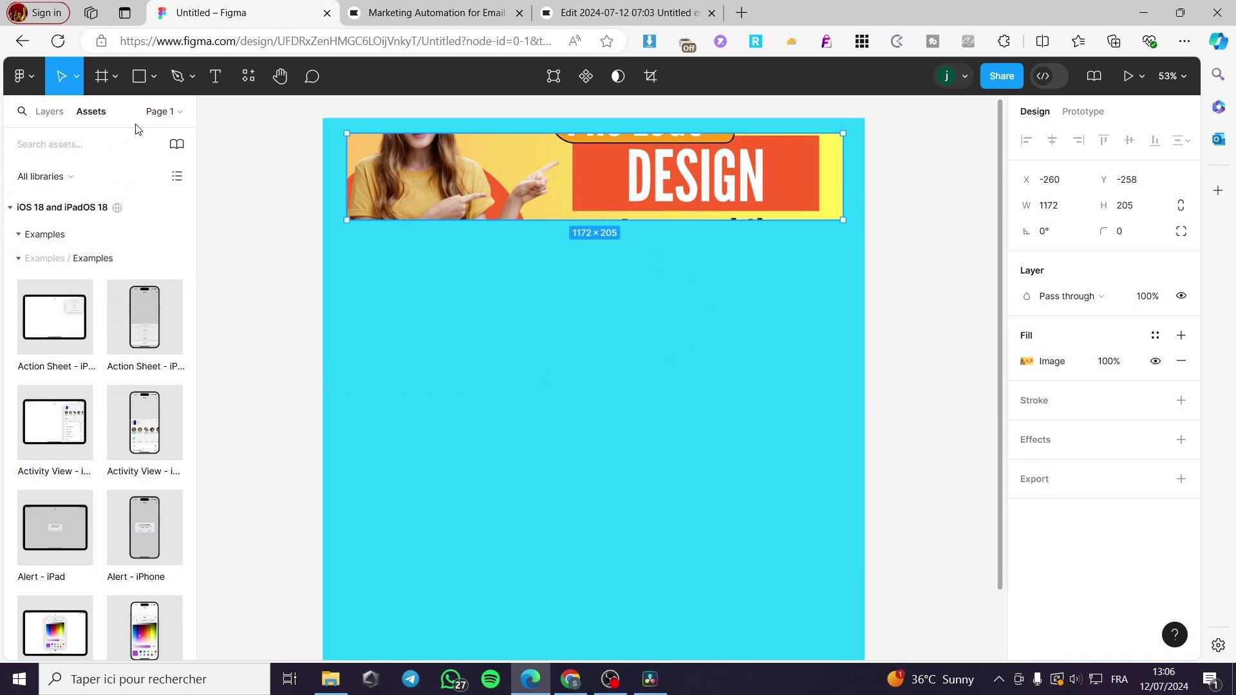
Add a size-32, centre-aligned "Welcome to our newsletter" text box below the banner.
click(218, 77)
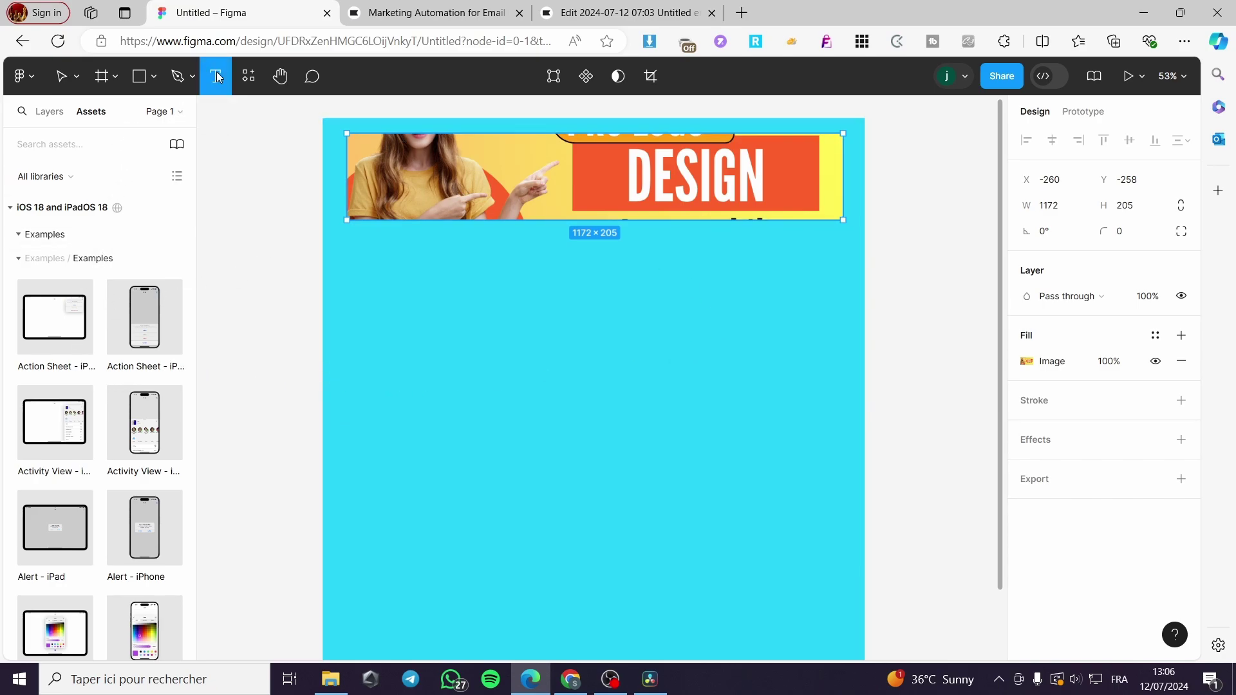
drag(387, 258, 810, 293)
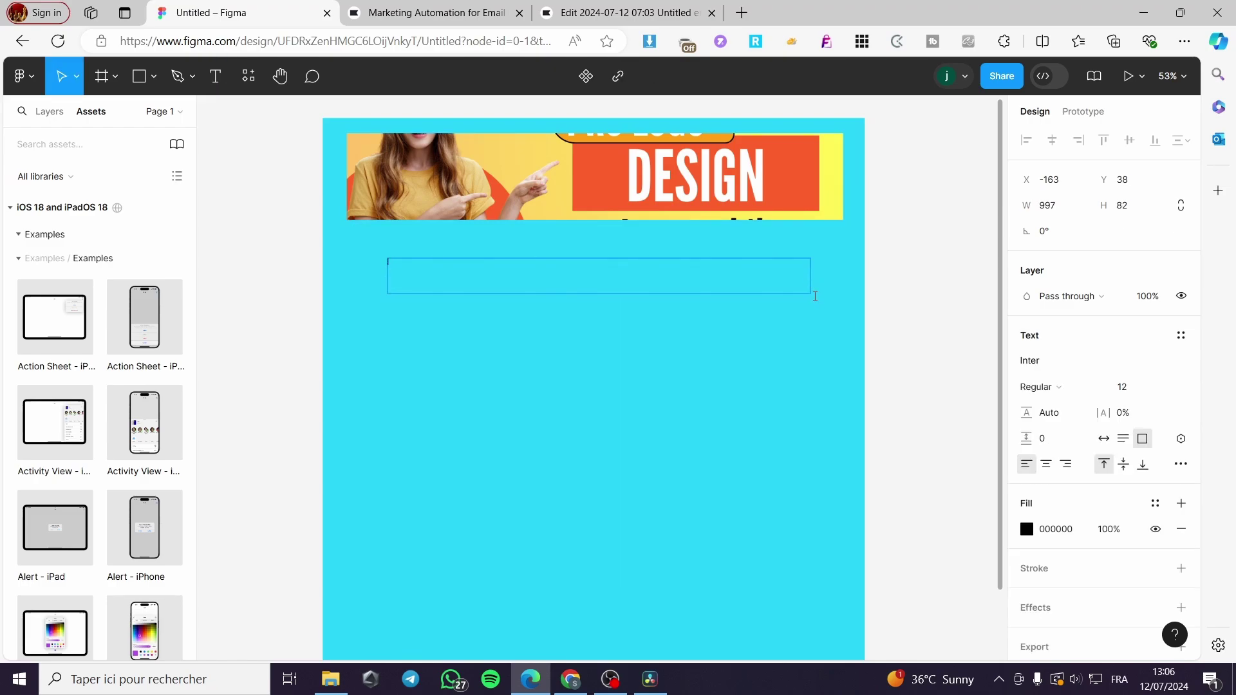
click(1168, 388)
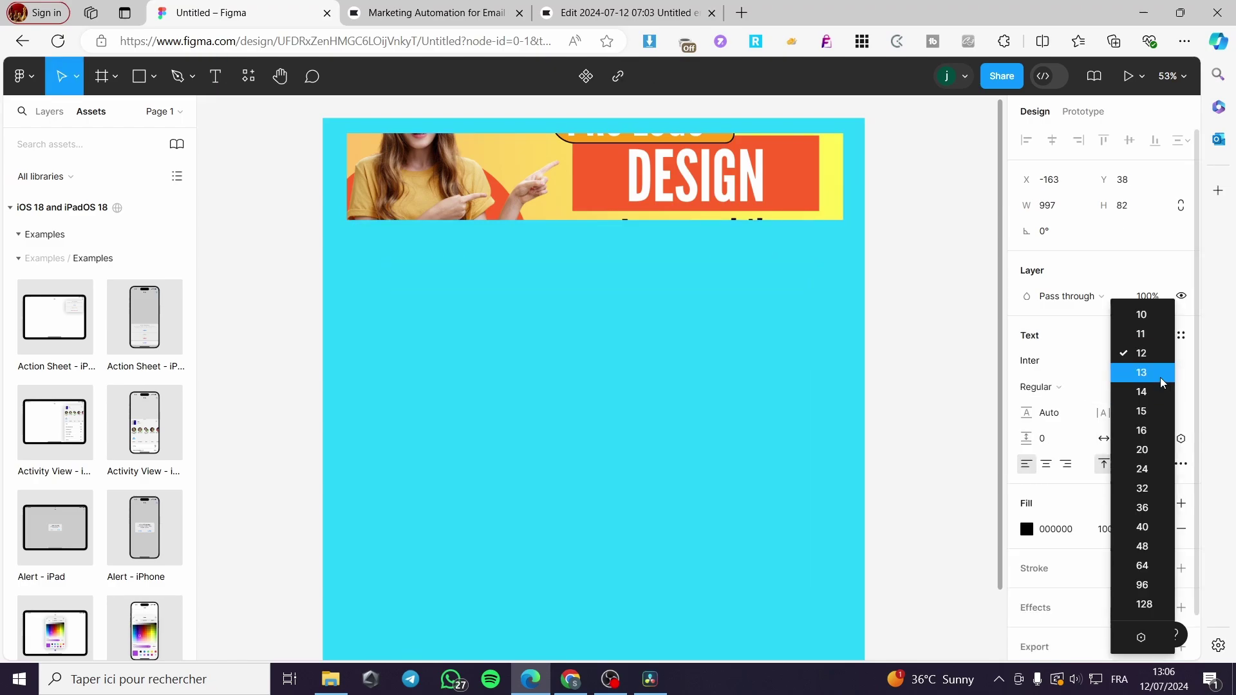
click(1151, 490)
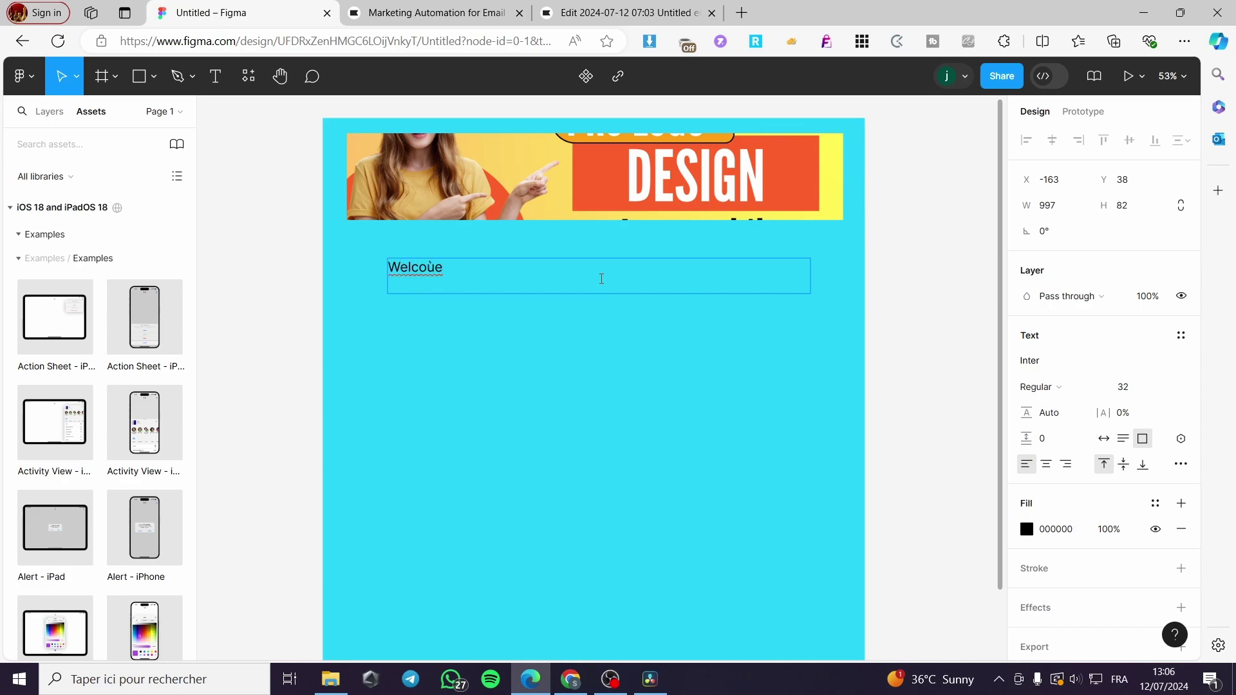
key(BackSpace)
key(BackSpace)
text(me to our newsletter)
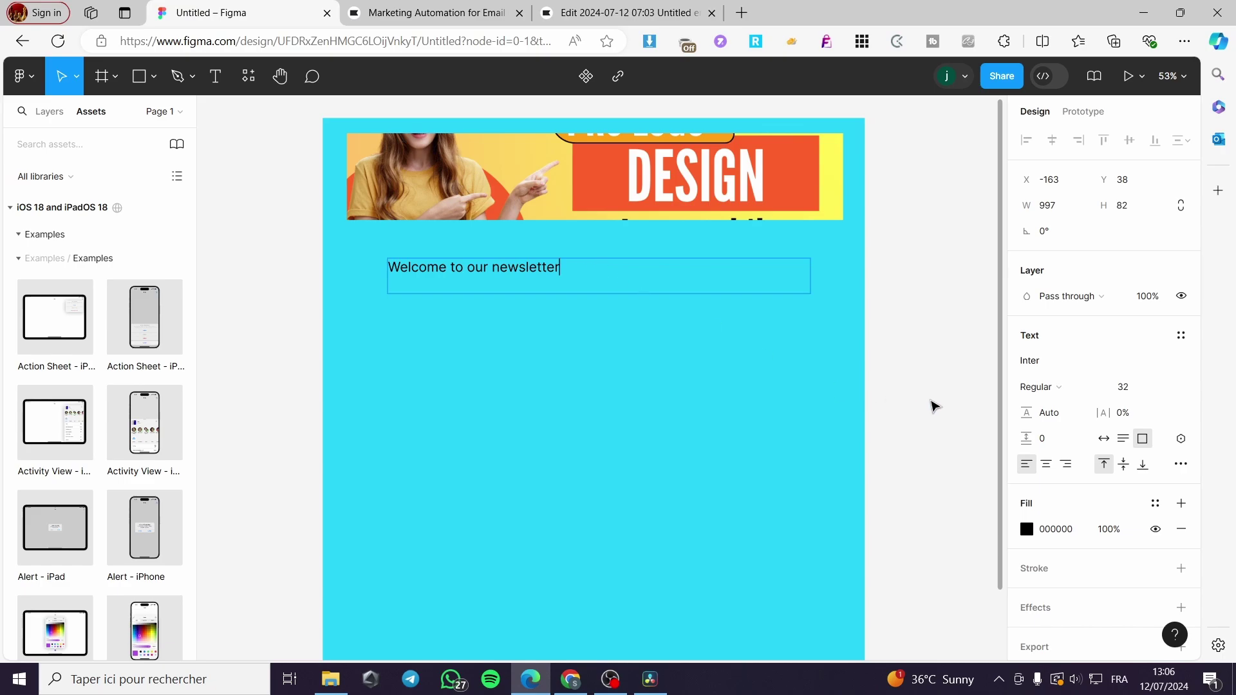
click(1046, 464)
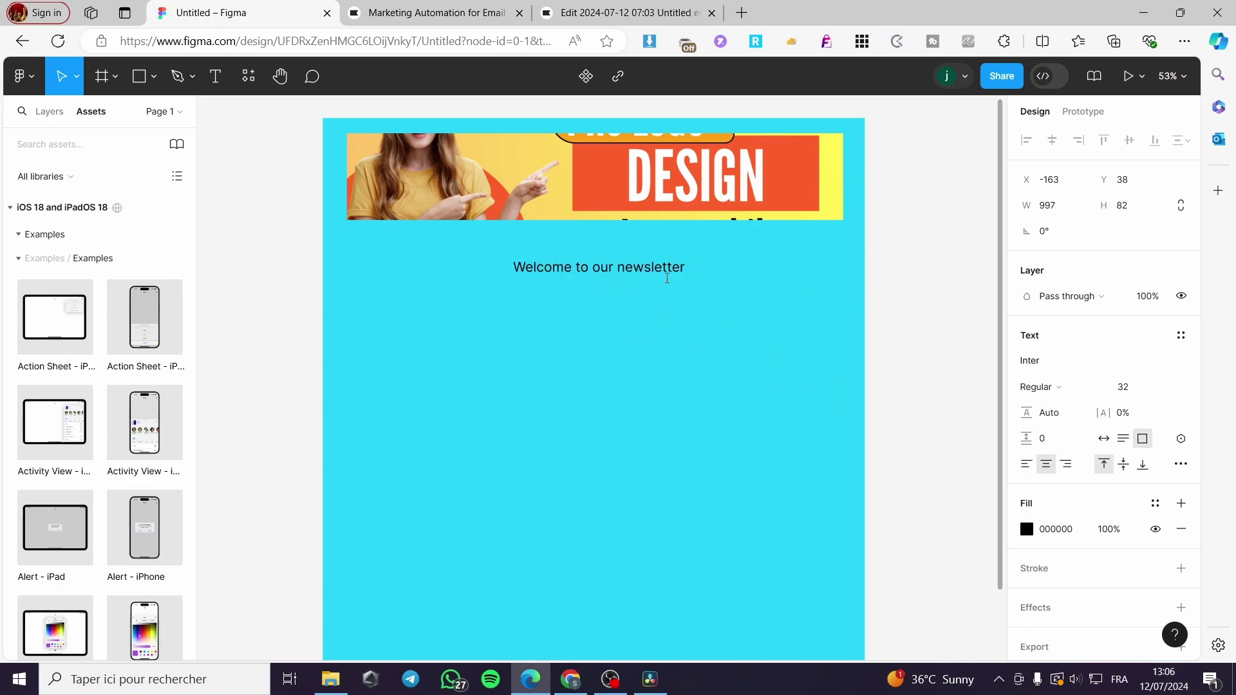
Make the 'Welcome to our newsletter' heading size 64, near-white FFFDFD, with a drop shadow.
drag(682, 268, 514, 264)
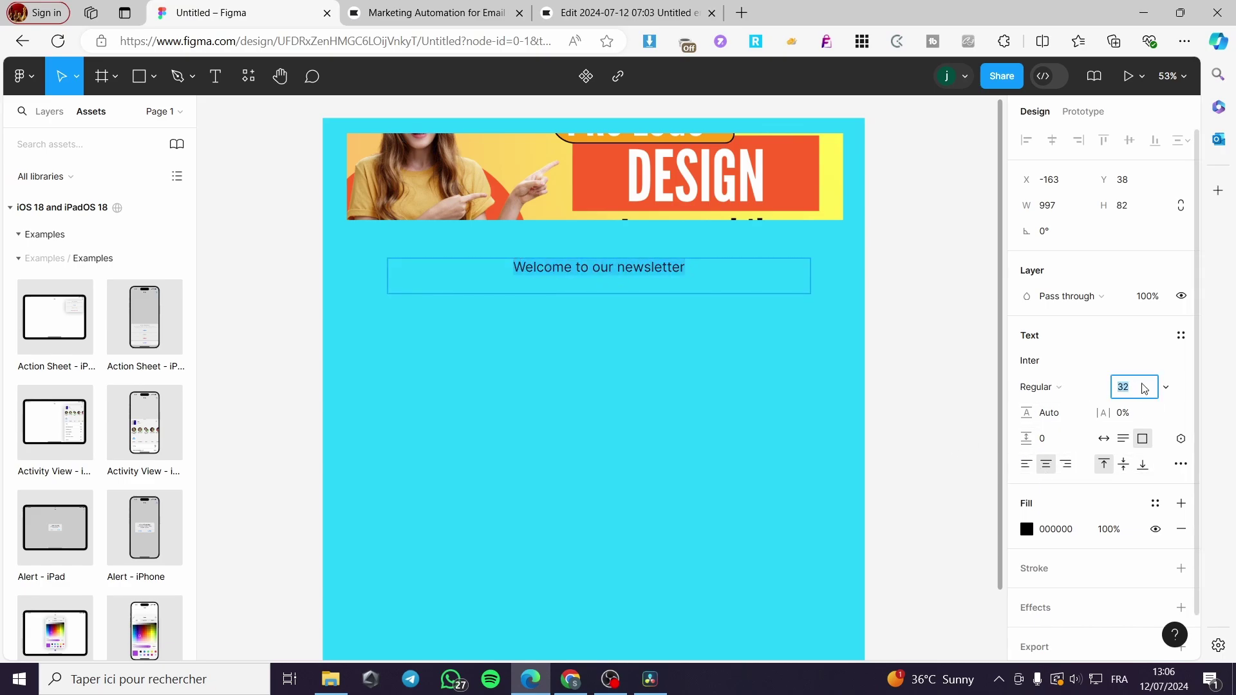
click(1166, 387)
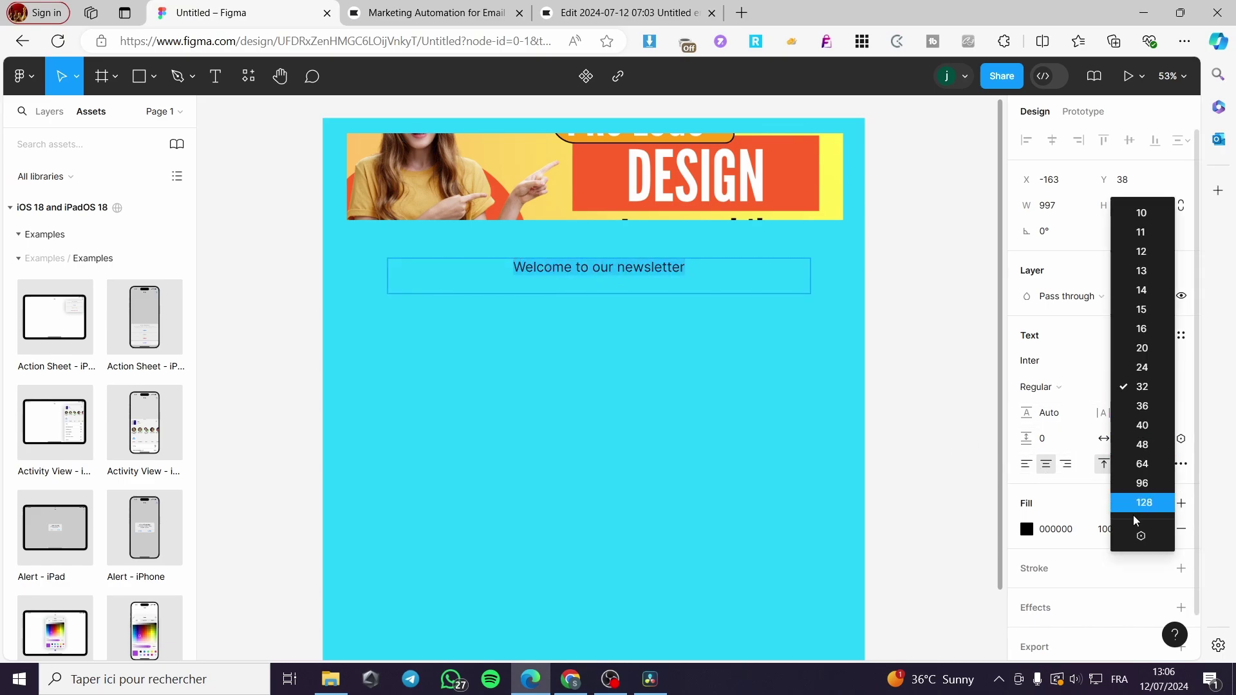
click(1153, 463)
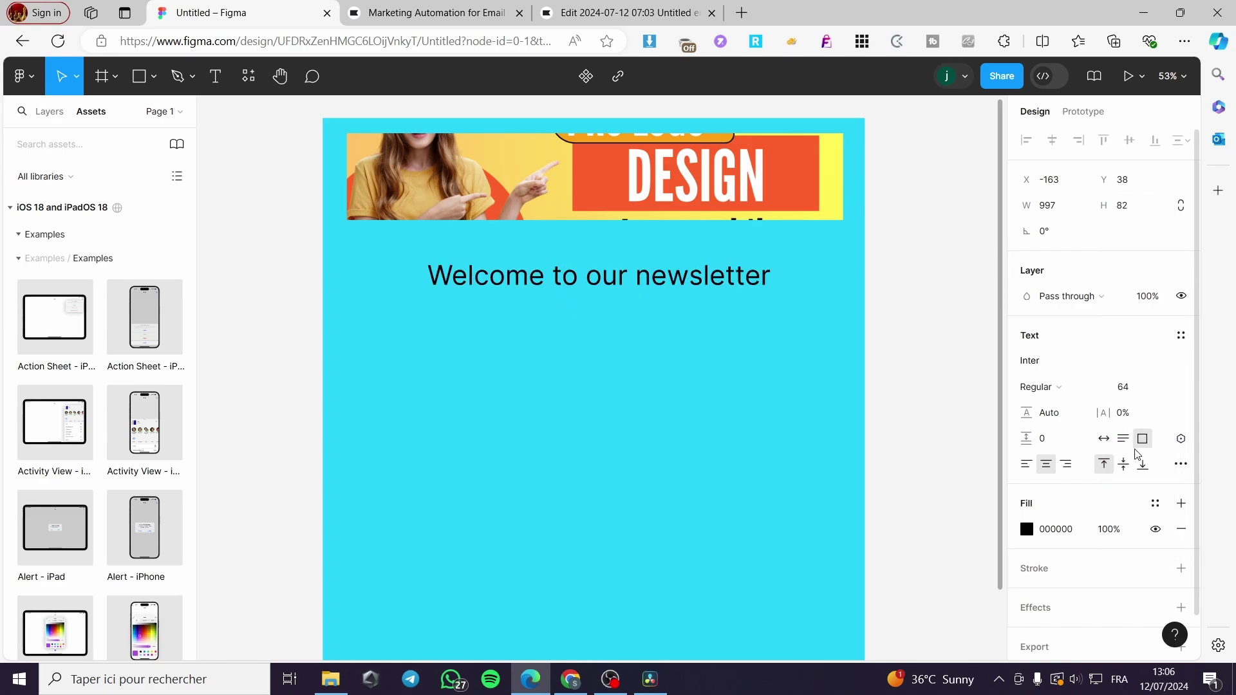
click(1027, 529)
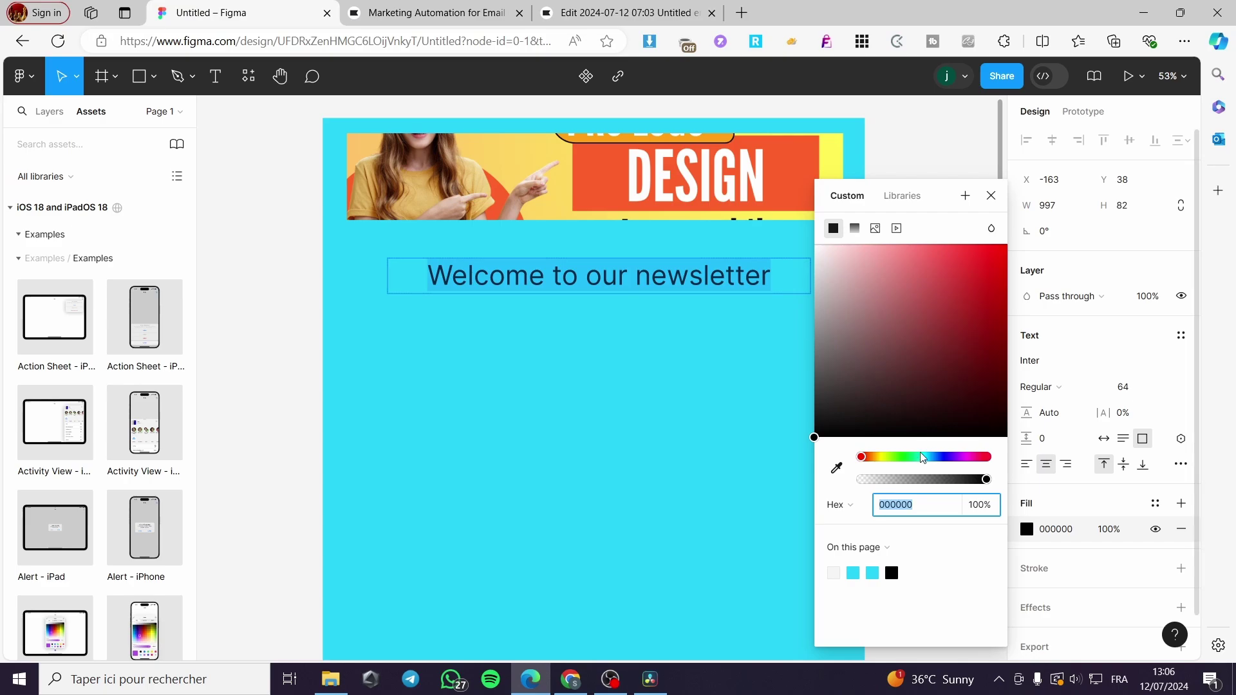
drag(826, 288, 816, 247)
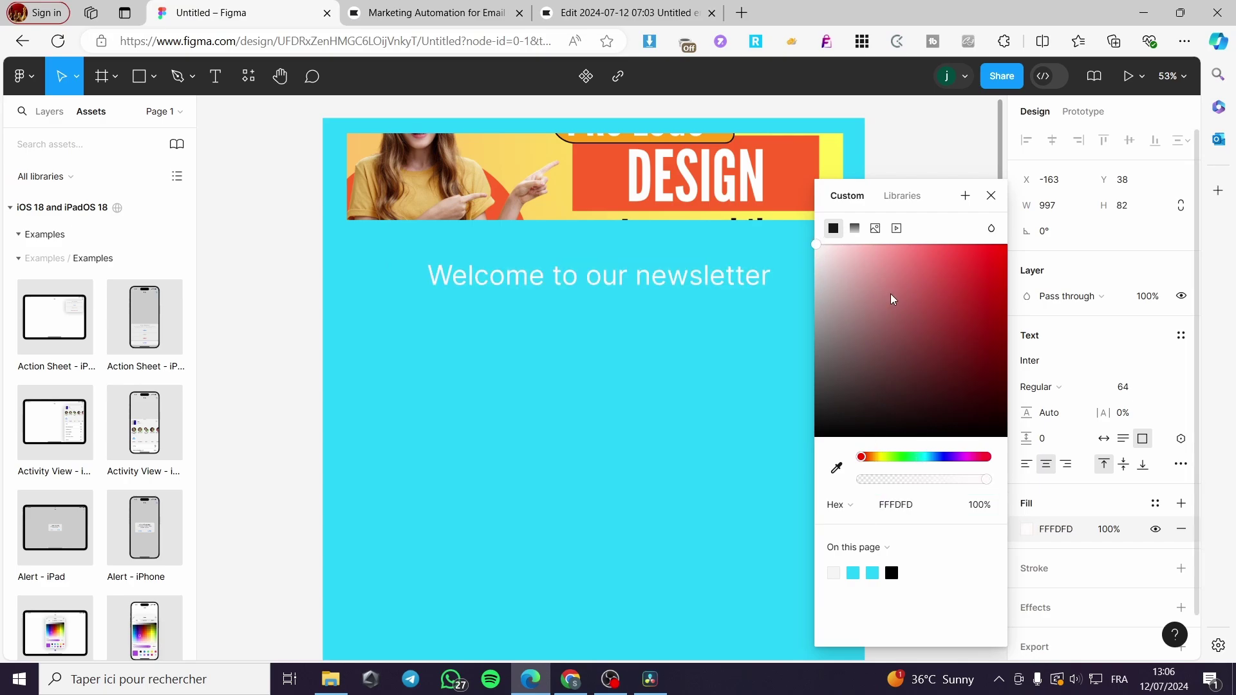
click(992, 196)
scroll(1181, 570, down, 2)
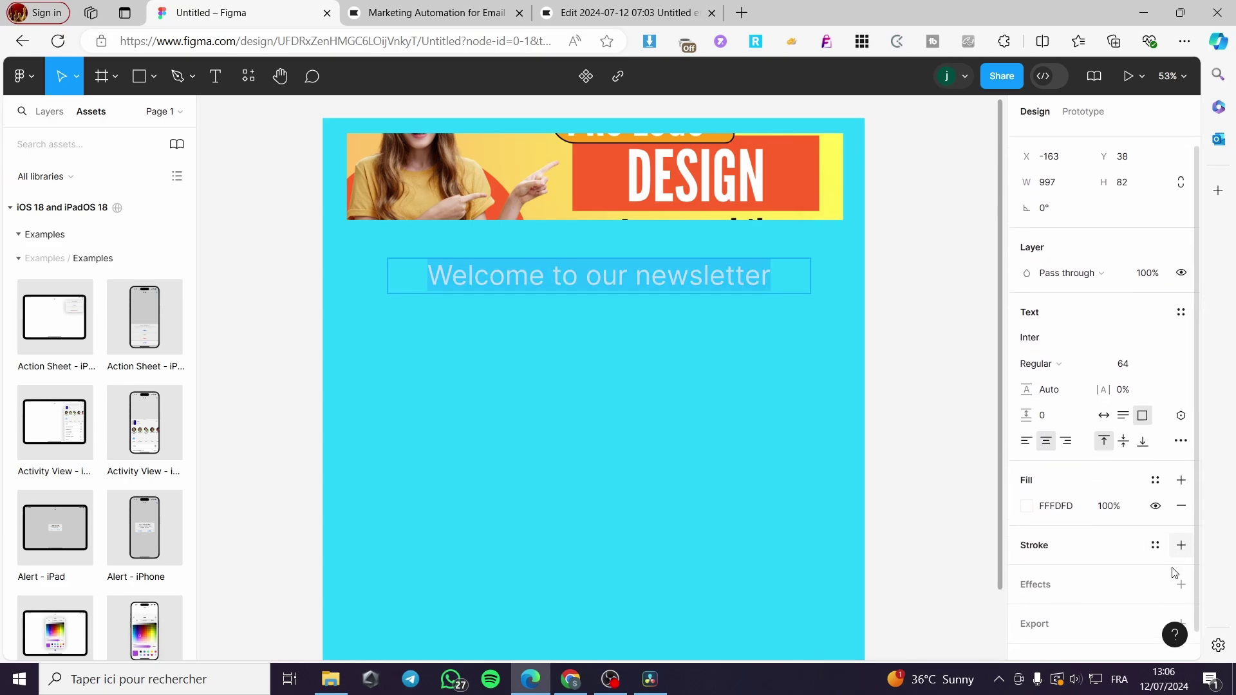
click(1182, 562)
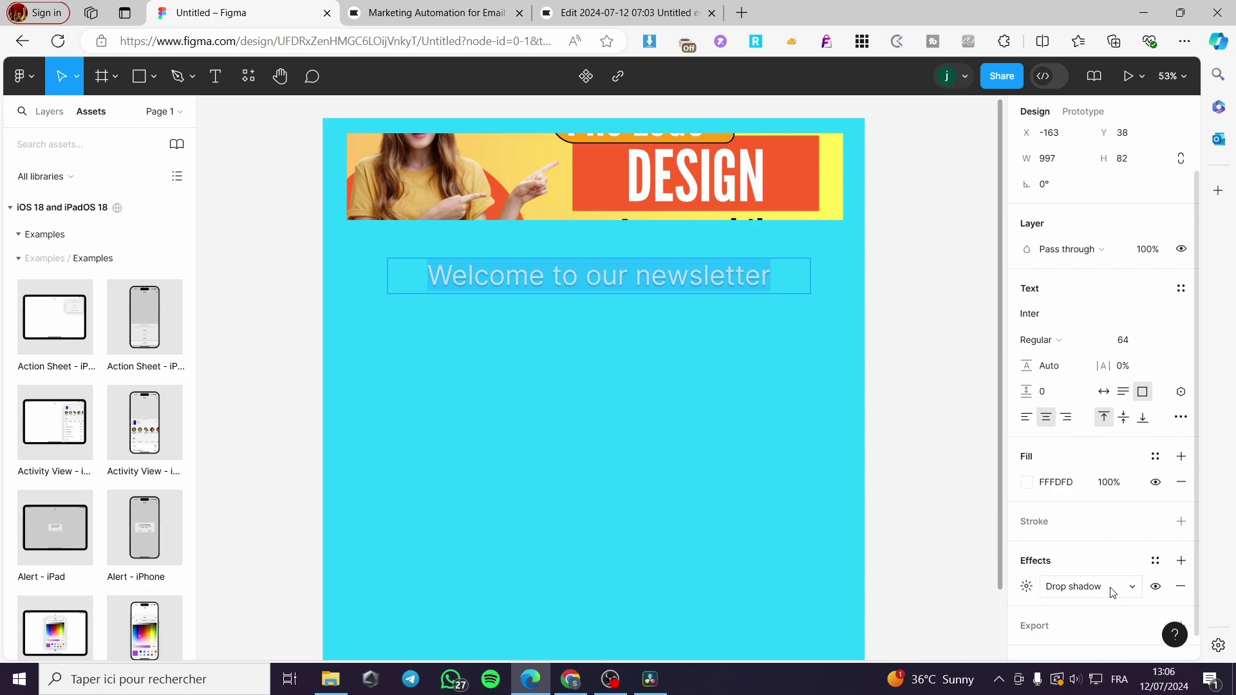
Deselect the heading and bring up the main menu's File options for placing an image.
click(965, 405)
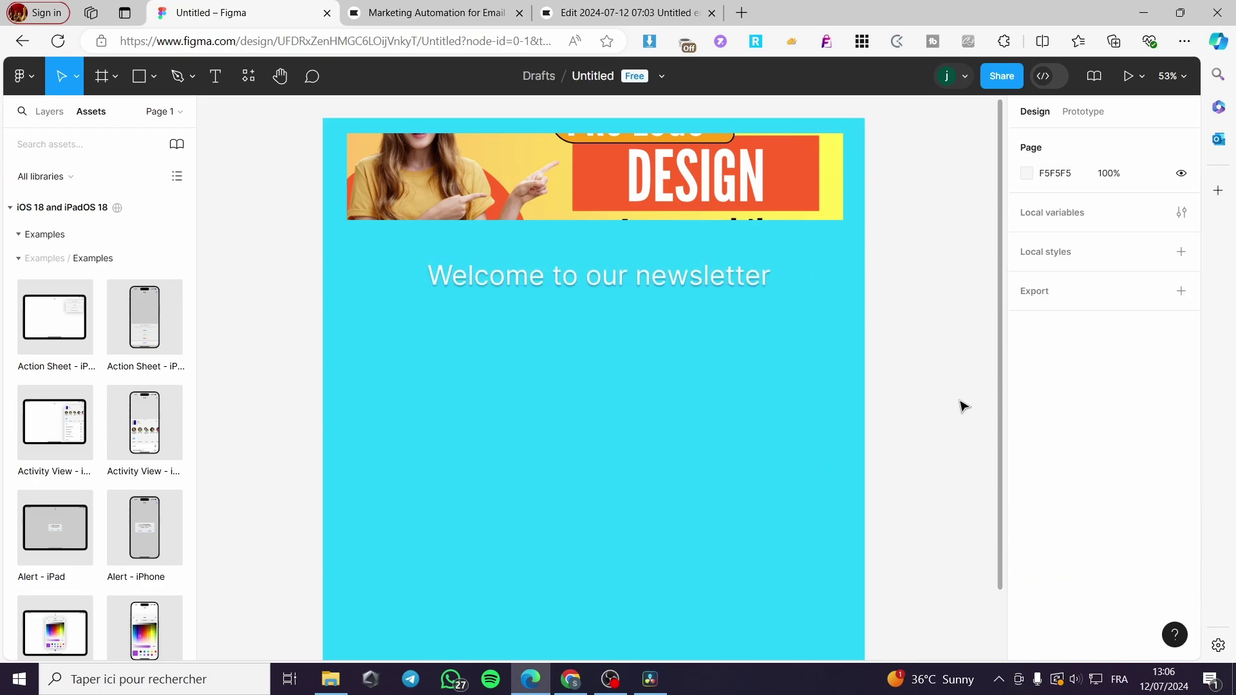
scroll(818, 348, down, 1)
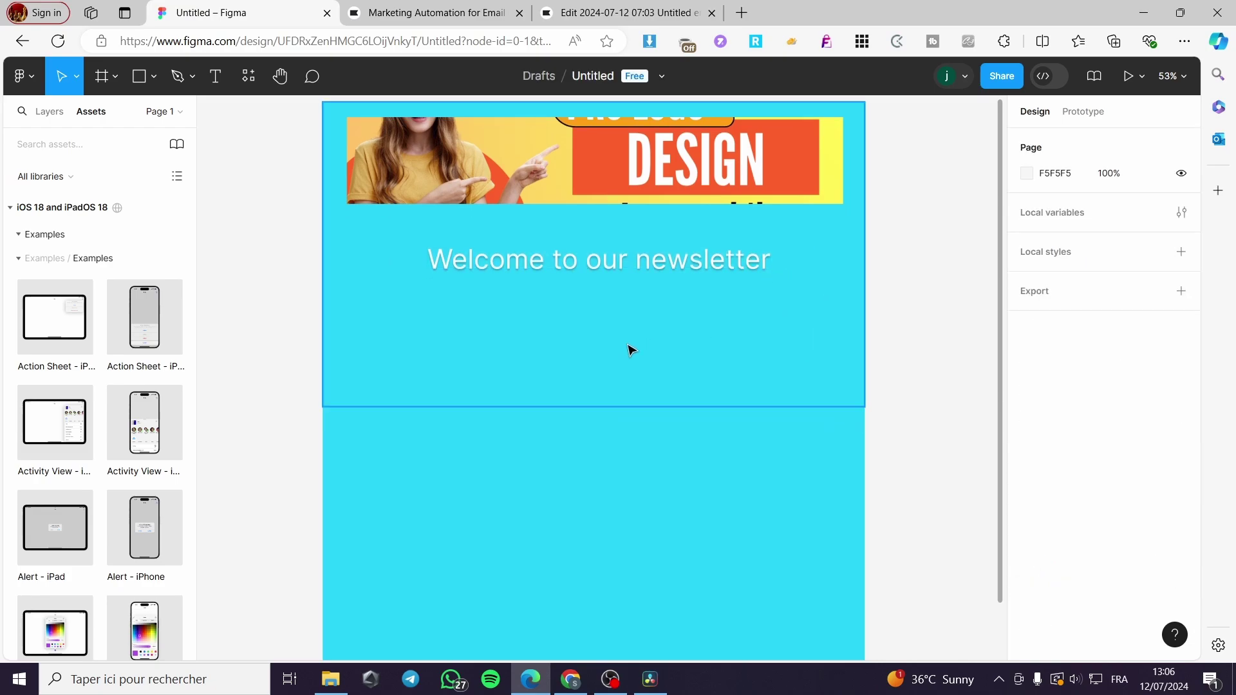
click(194, 79)
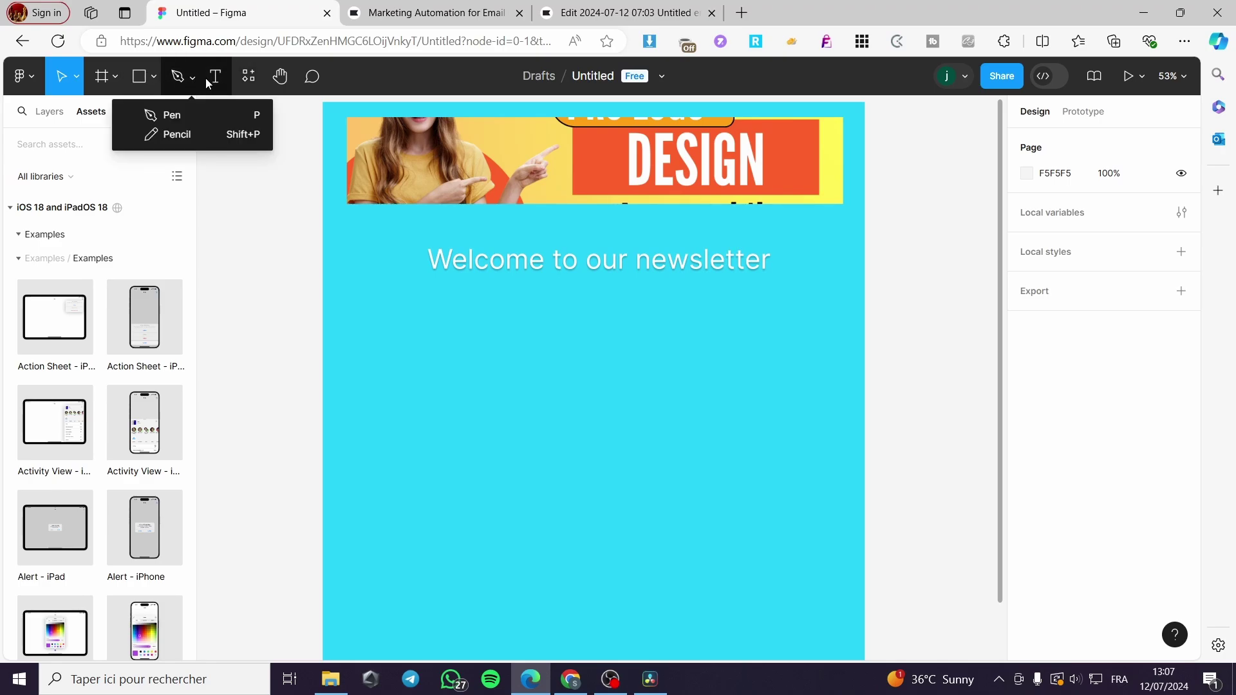
click(155, 80)
click(31, 81)
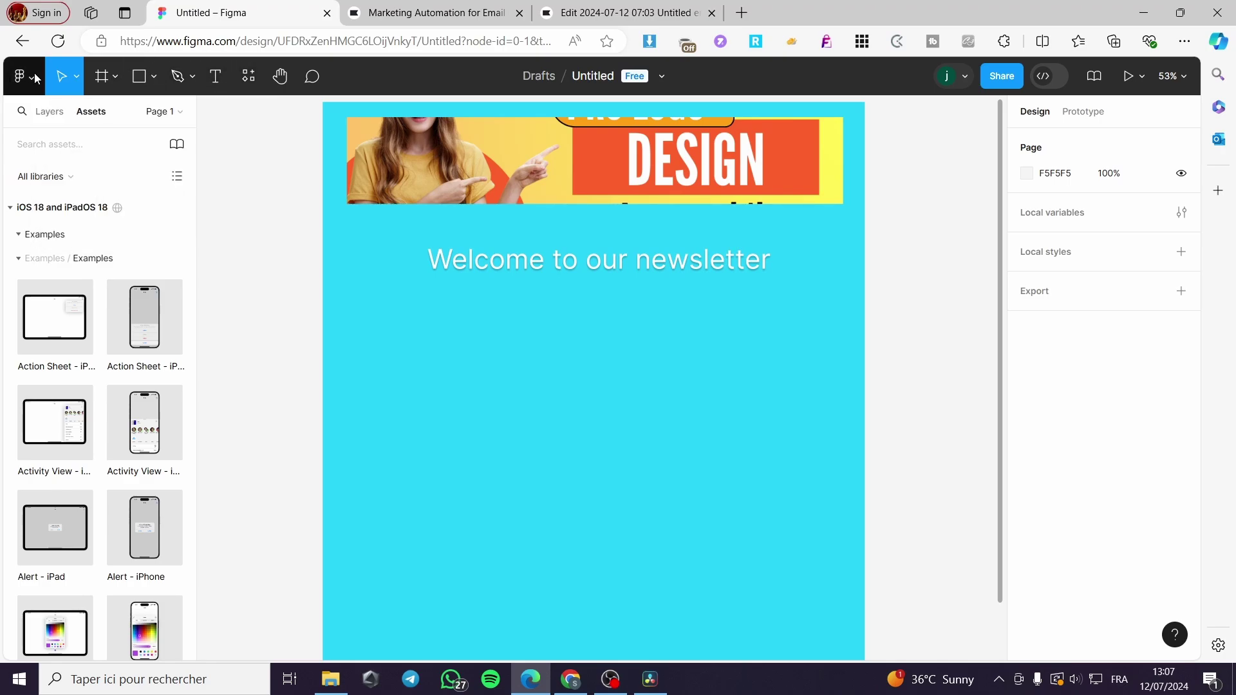
click(31, 81)
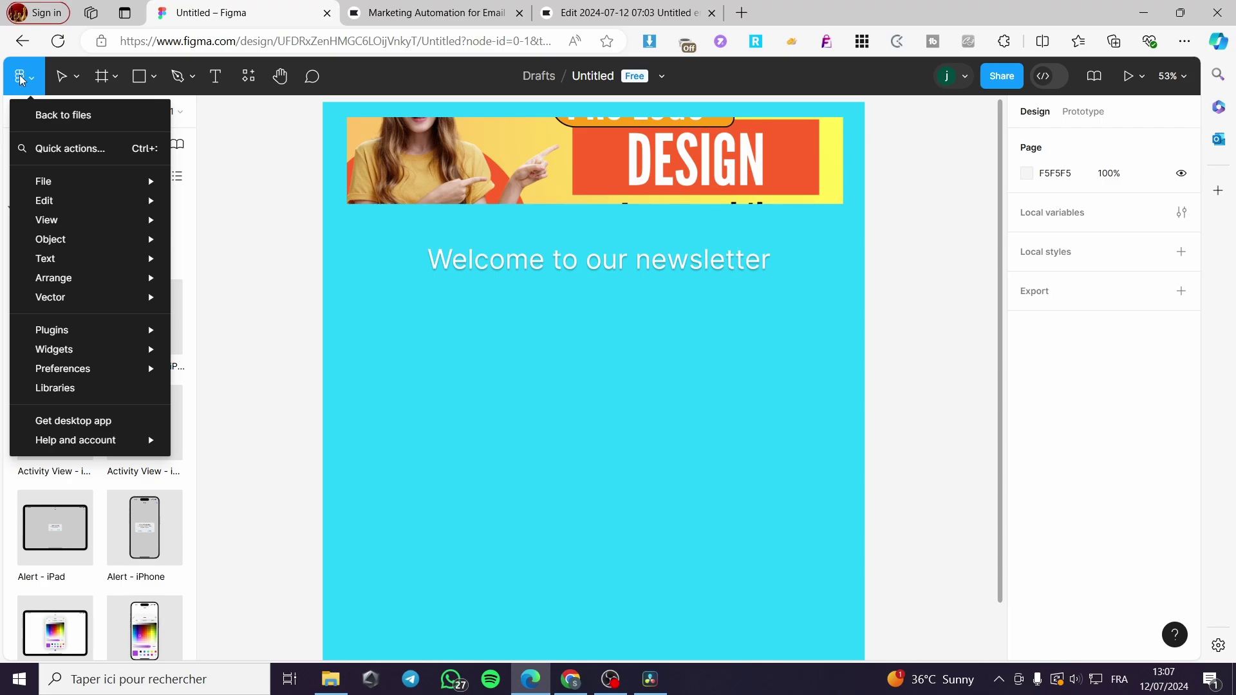
mouse_move(44, 177)
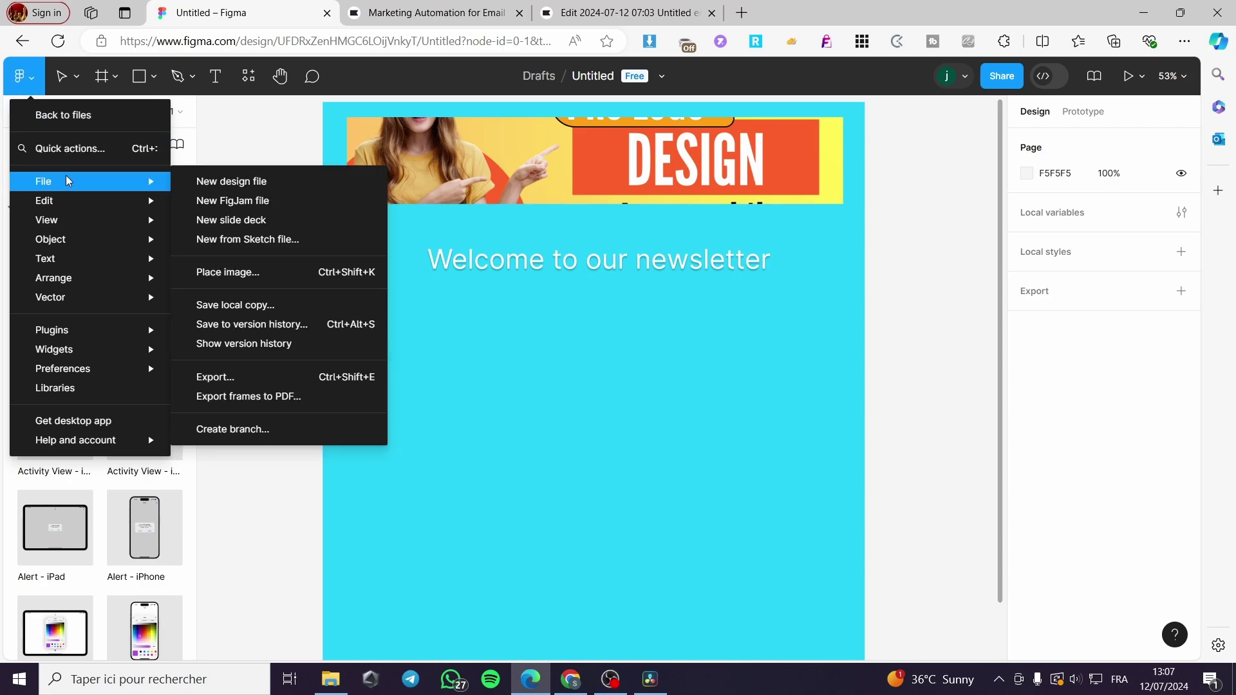
Choose Place image and browse the Téléchargements folder for the newsletter image.
click(236, 273)
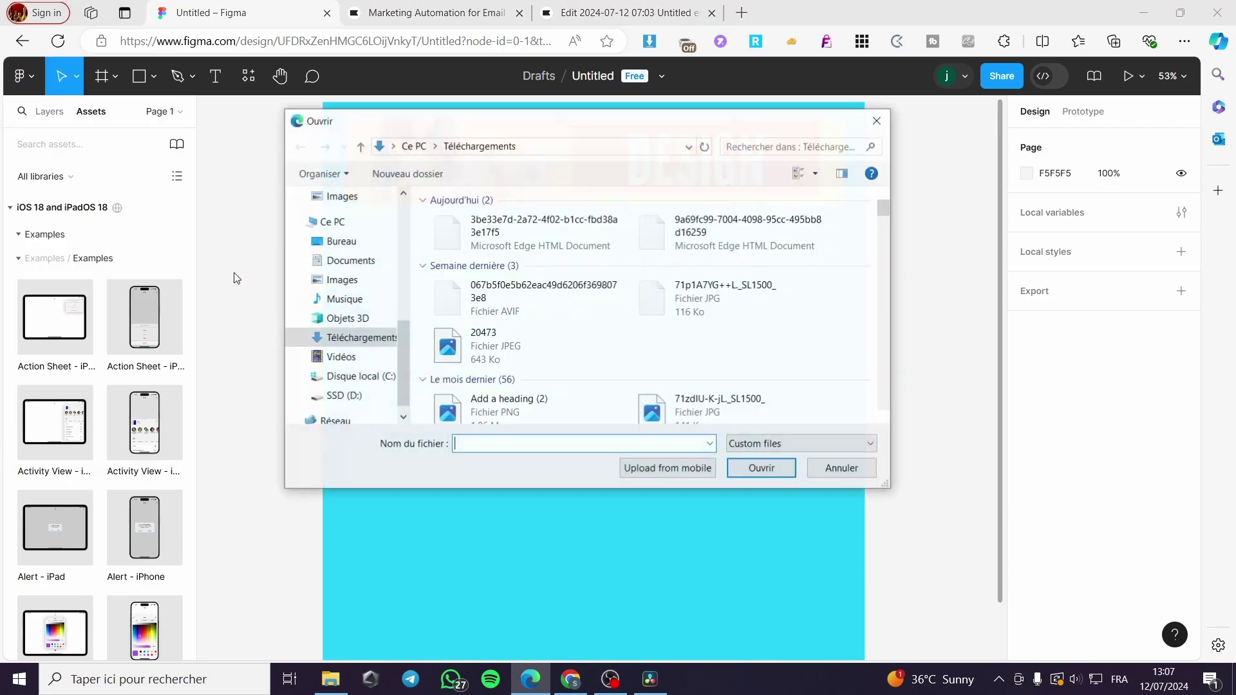
scroll(673, 325, down, 3)
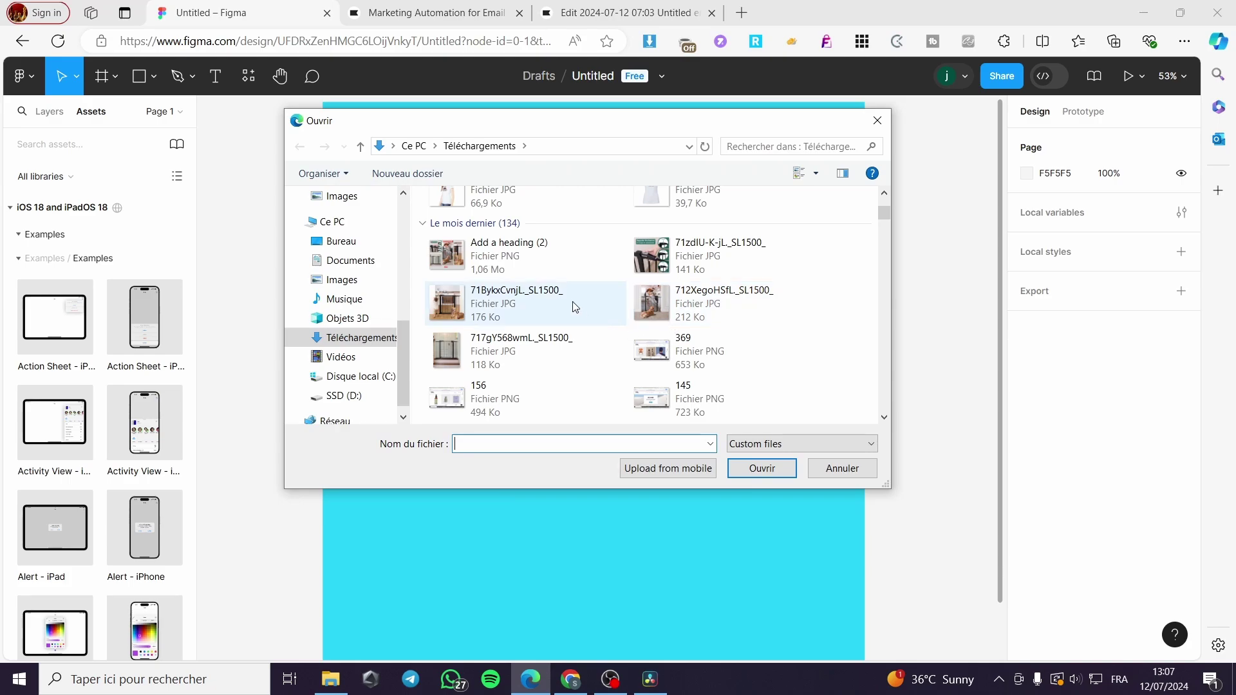
scroll(721, 322, down, 10)
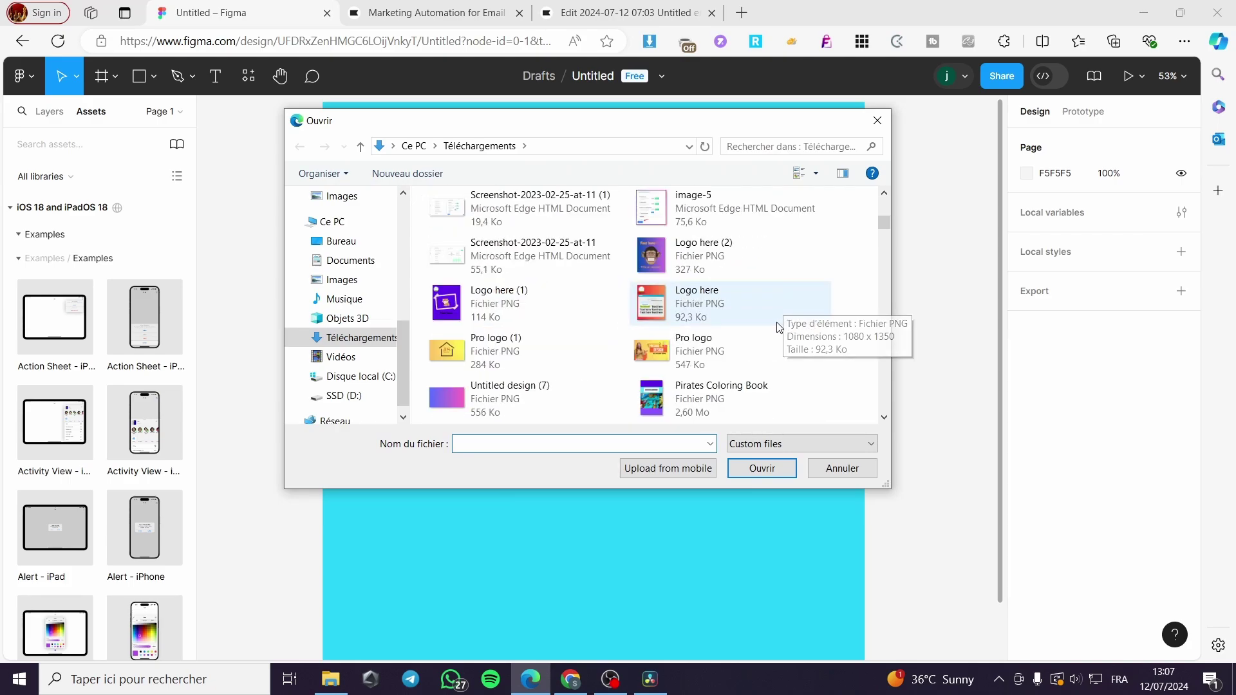
scroll(778, 322, down, 3)
scroll(778, 322, up, 3)
scroll(780, 322, down, 6)
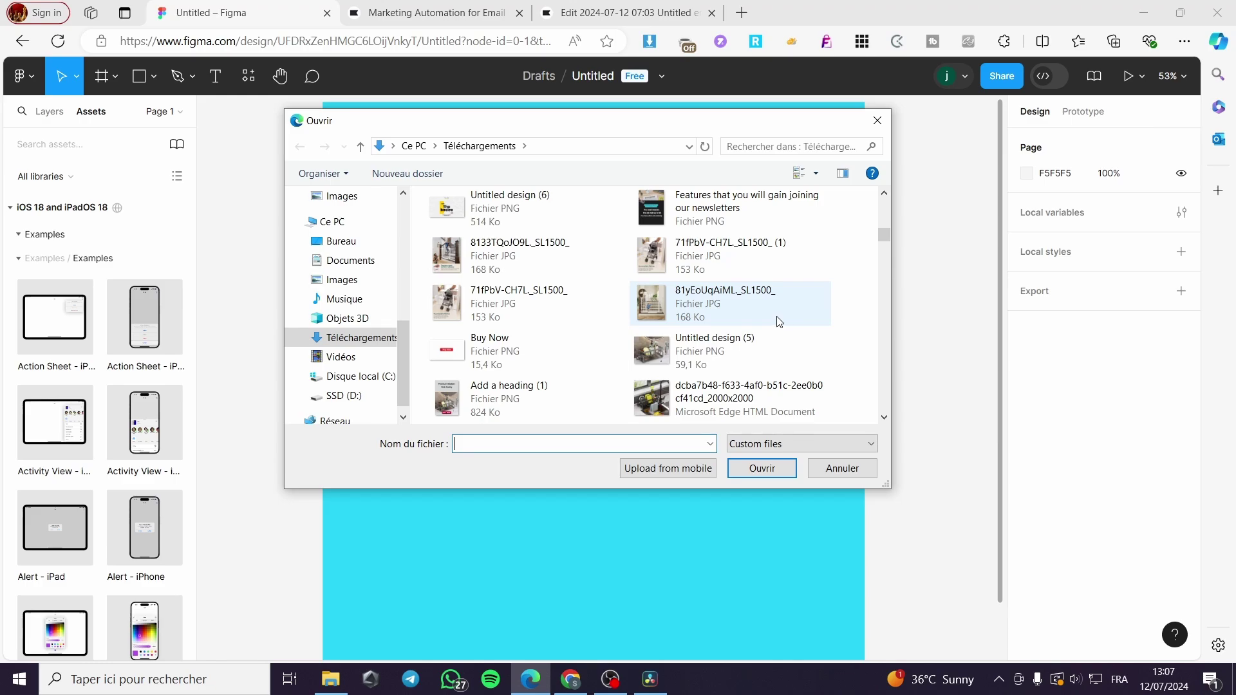
scroll(780, 322, down, 3)
scroll(778, 322, down, 10)
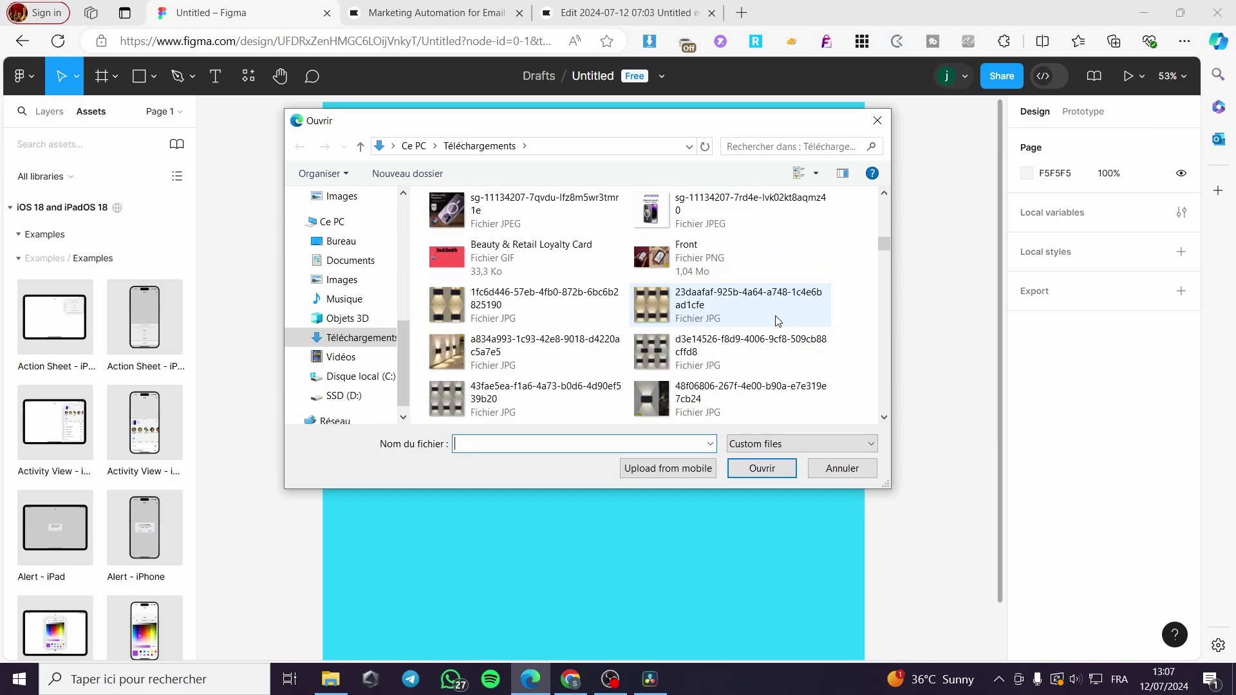
scroll(778, 322, down, 10)
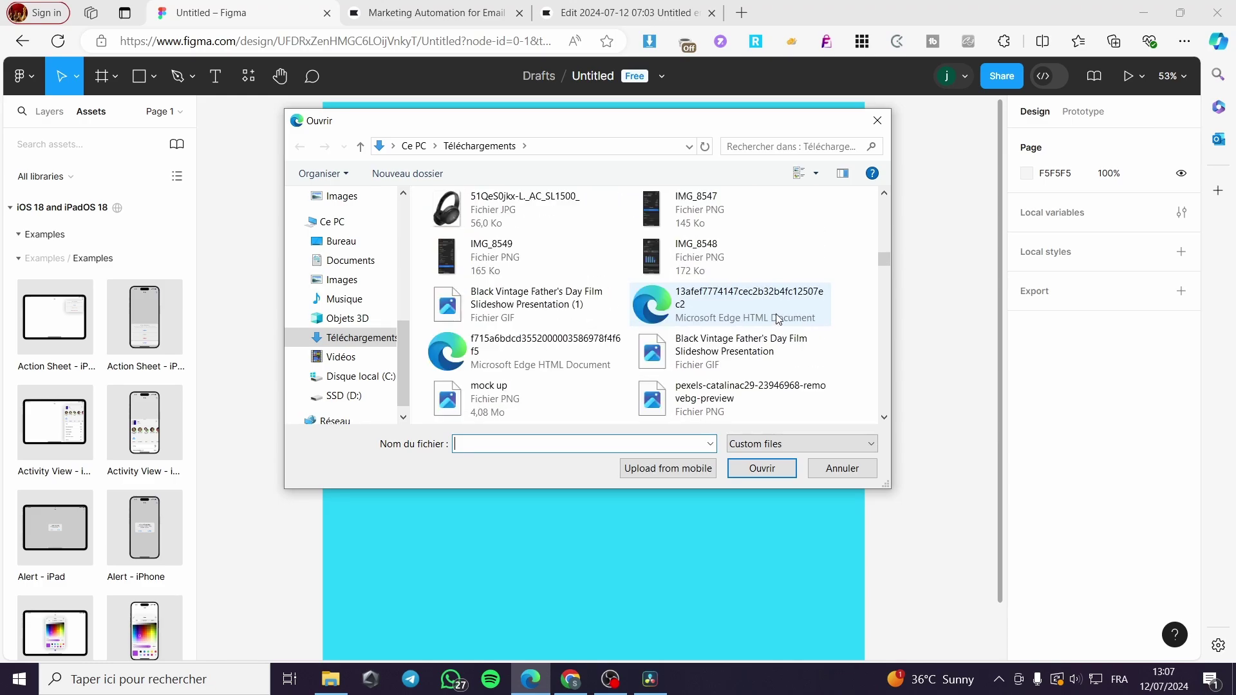
scroll(778, 320, down, 3)
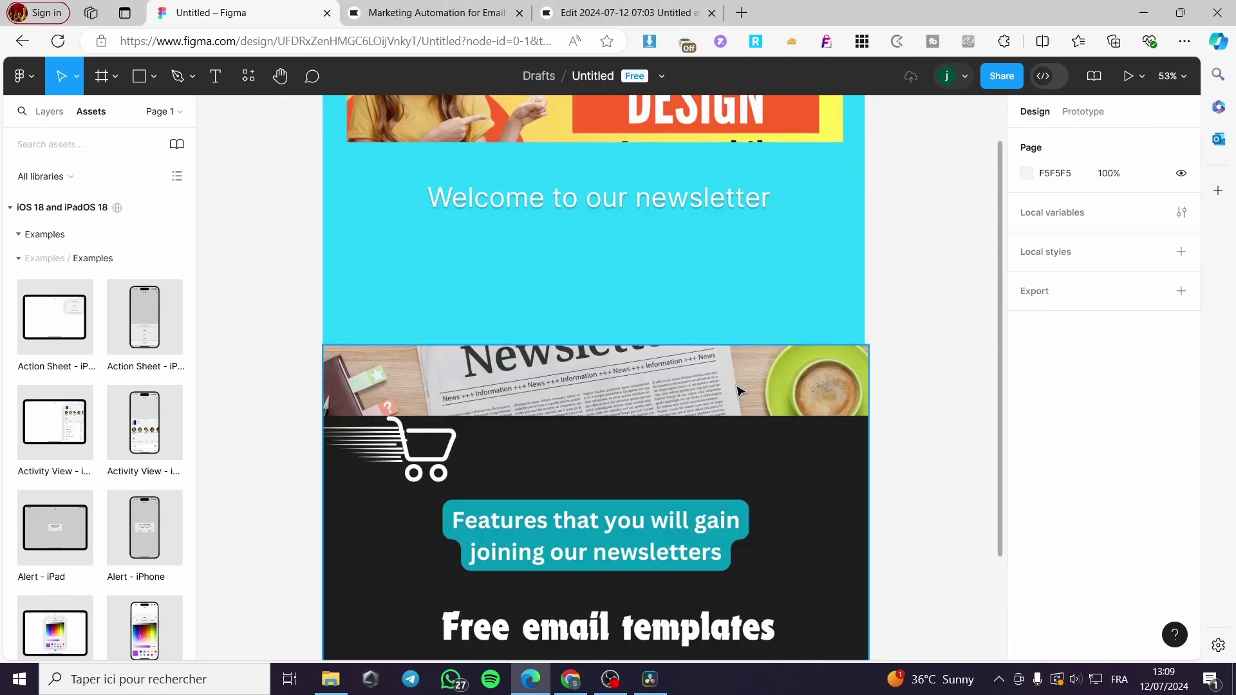
Resize the placed newsletter image to 1233 × 1851 directly below the cyan welcome frame.
click(740, 391)
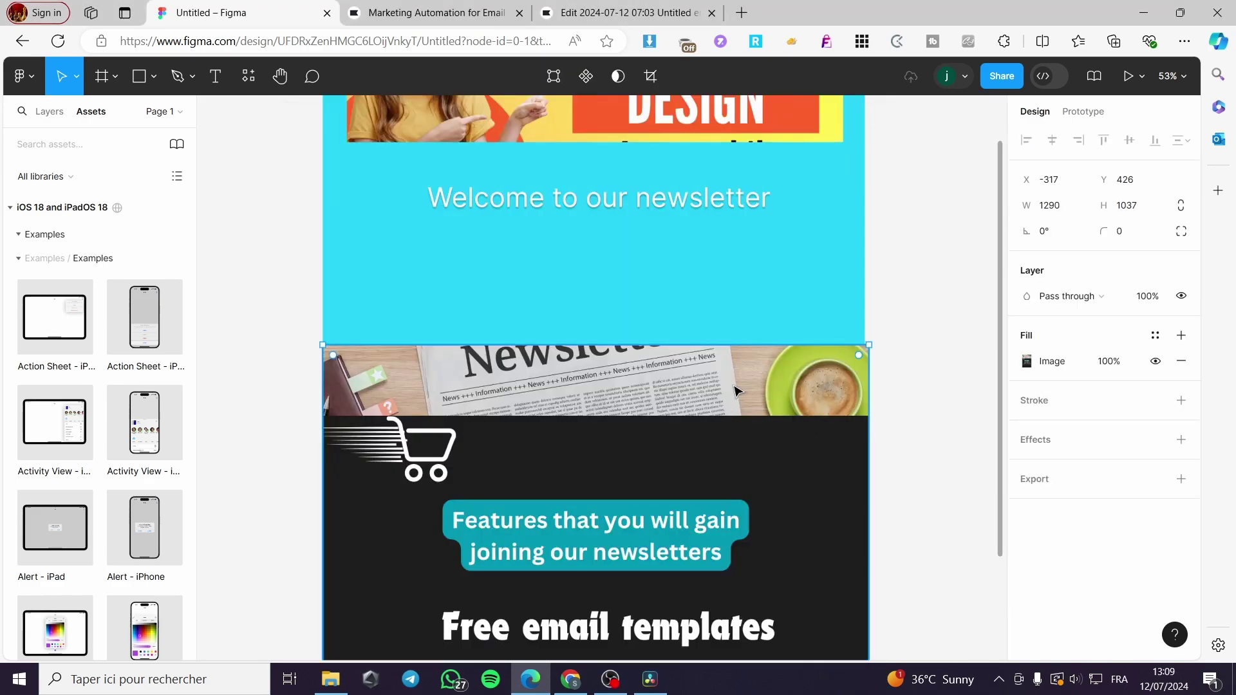
drag(861, 450, 864, 449)
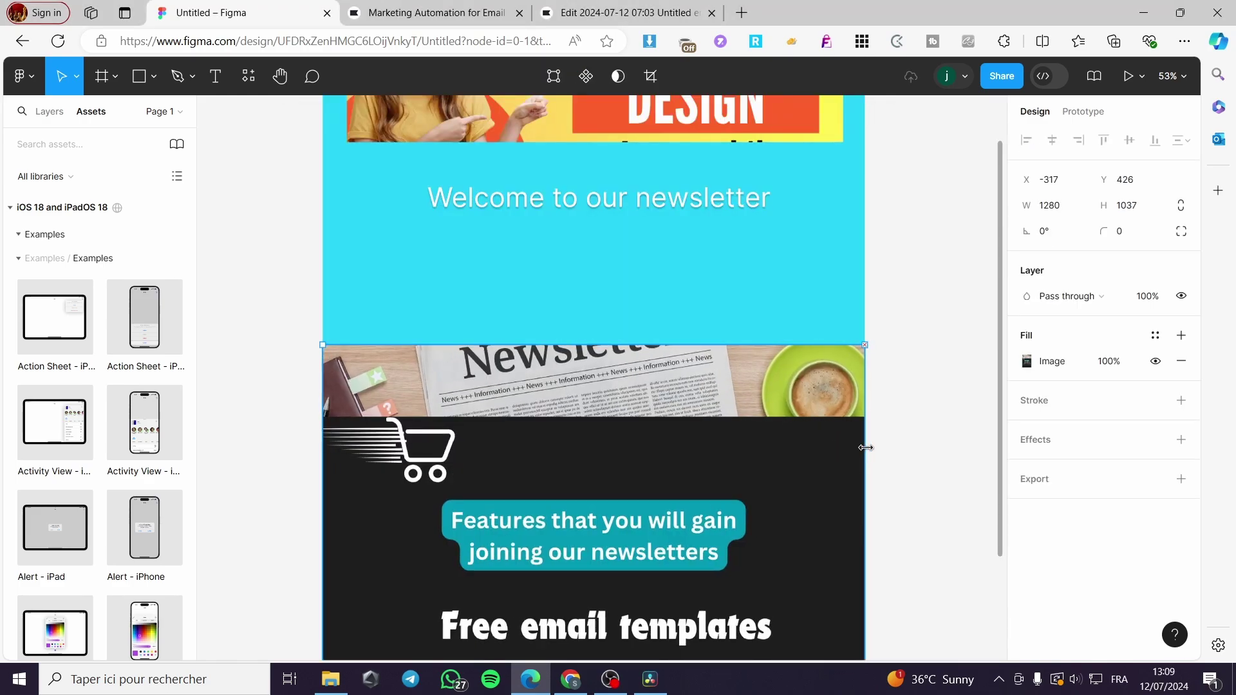
scroll(927, 422, down, 5)
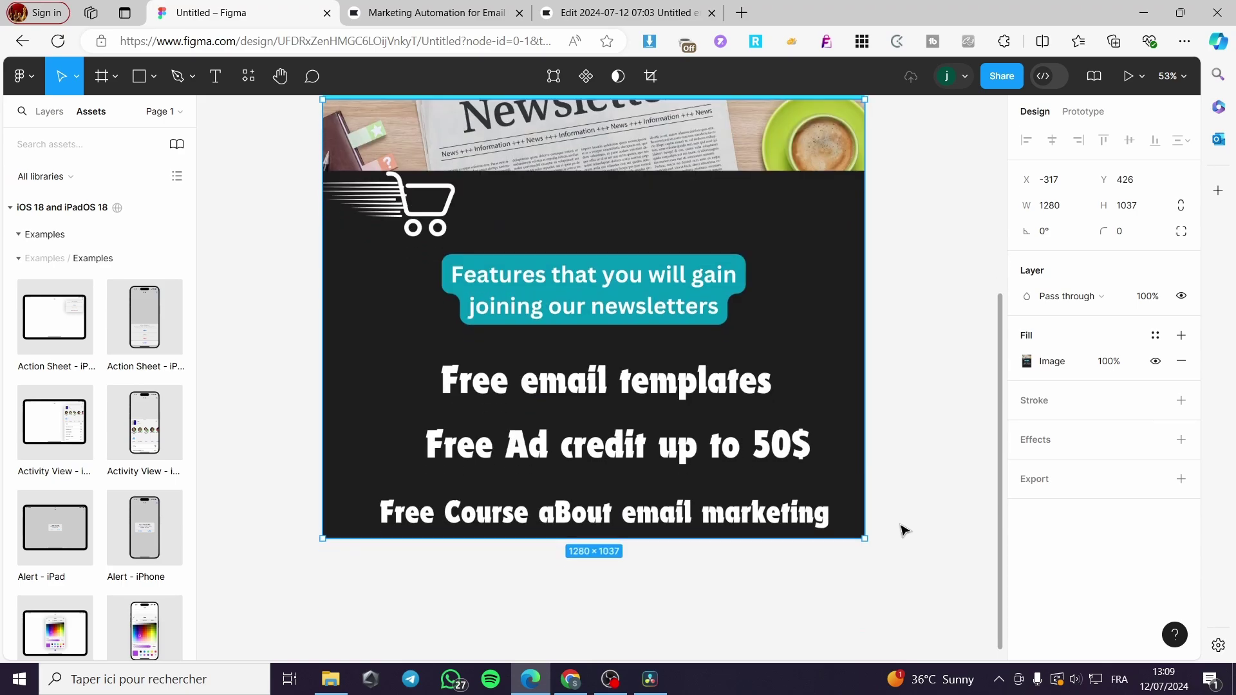
mouse_move(865, 541)
mouse_down()
mouse_move(861, 642)
mouse_move(844, 545)
mouse_up()
scroll(875, 532, up, 2)
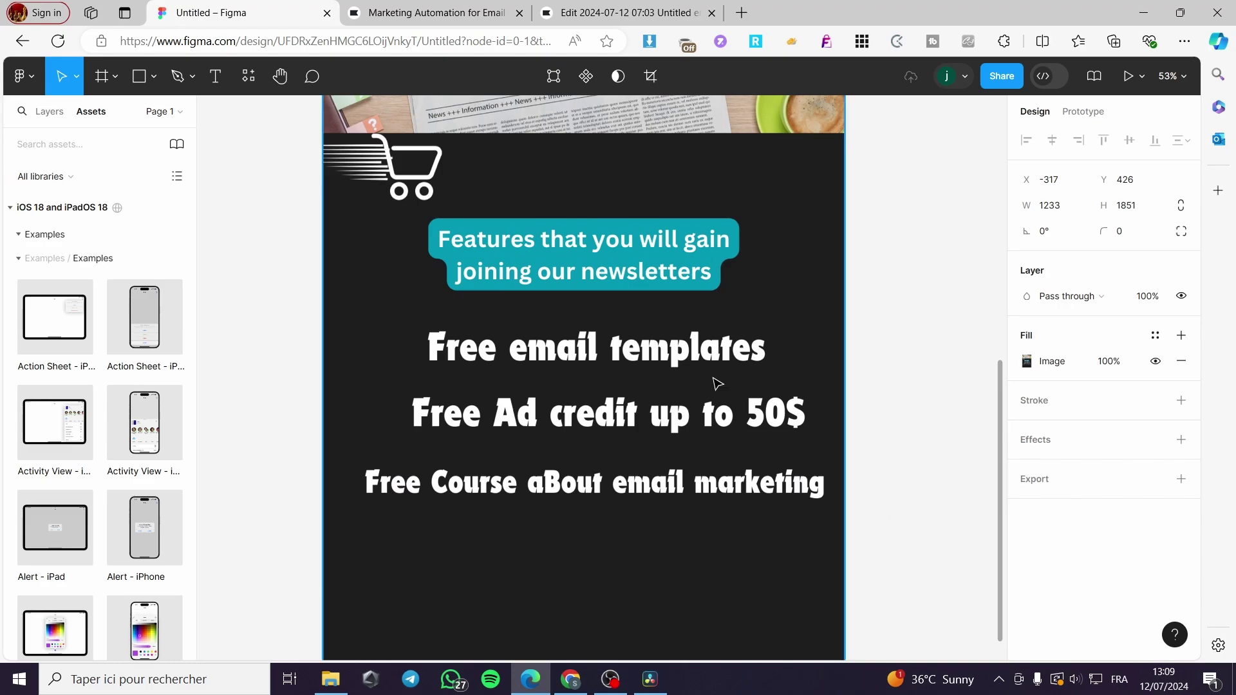
scroll(834, 438, down, 3)
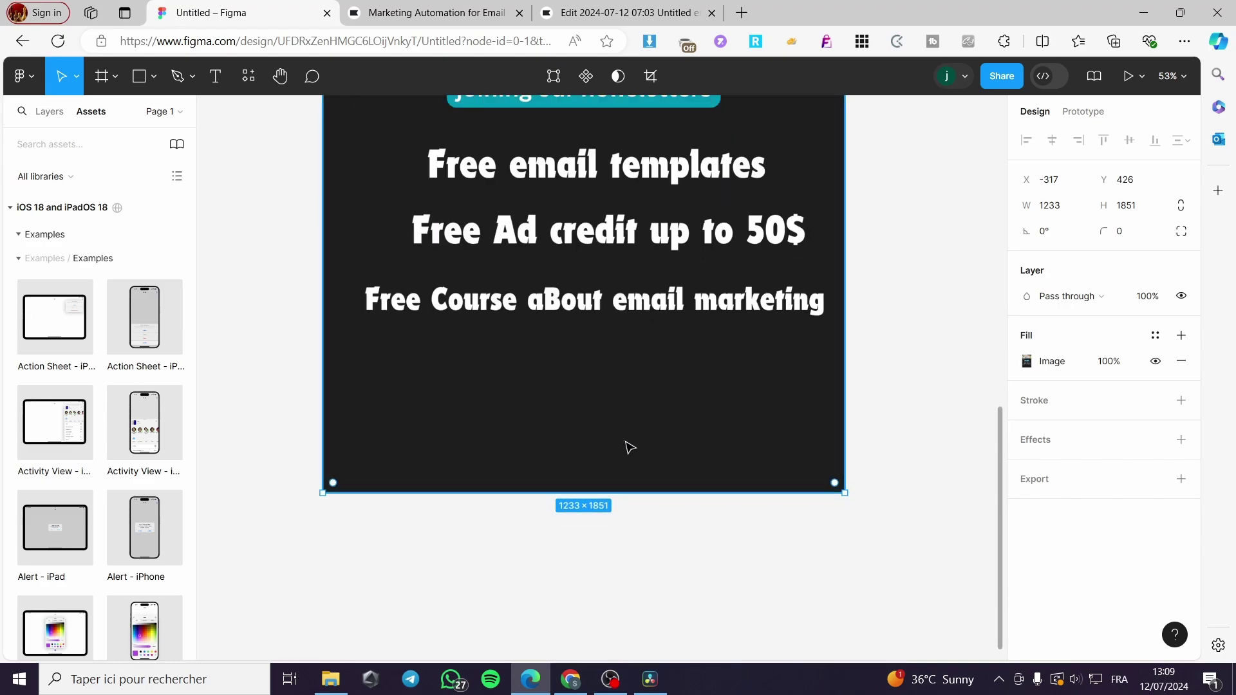
scroll(847, 445, up, 8)
scroll(649, 391, up, 5)
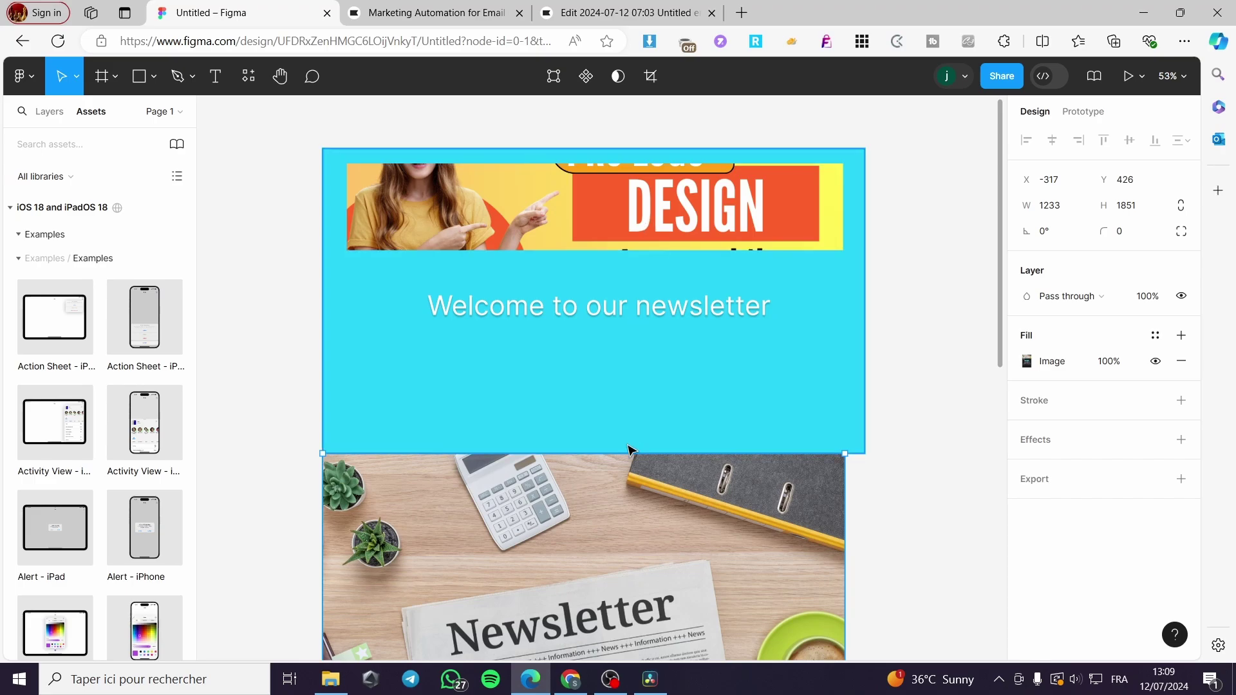
Delete the welcome text, the DESIGN banner and the cyan background rectangle.
click(640, 309)
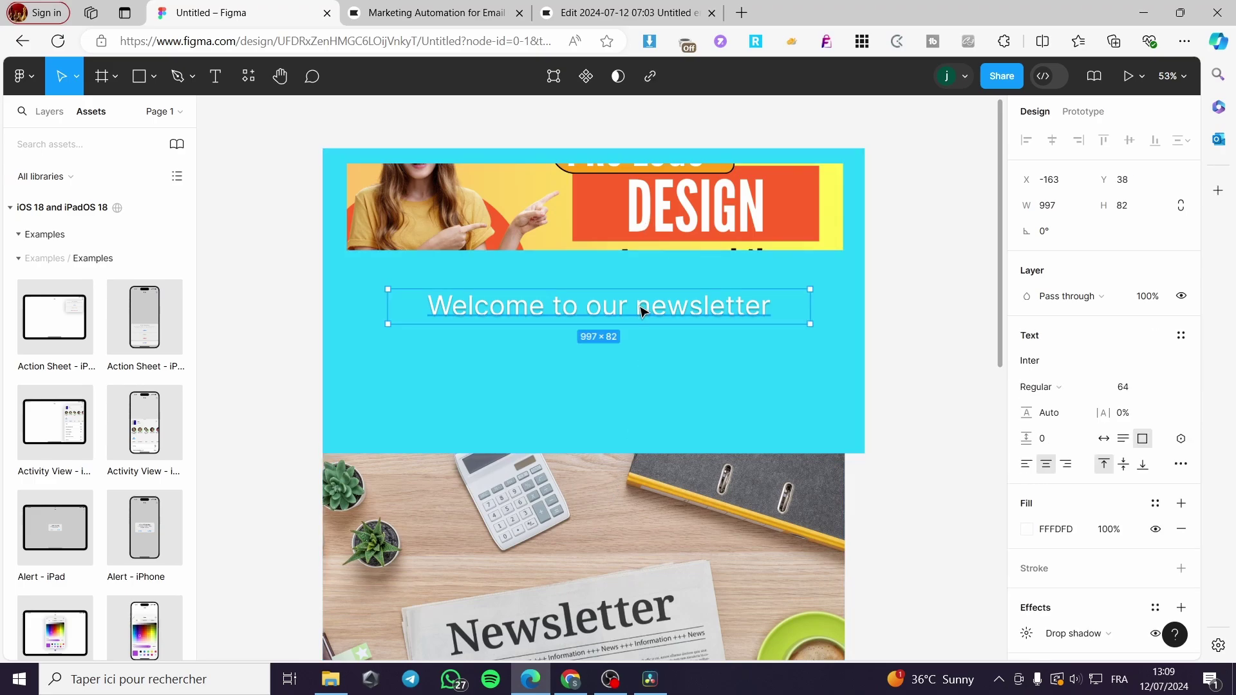
key(Delete)
click(630, 244)
key(Delete)
click(629, 257)
key(Delete)
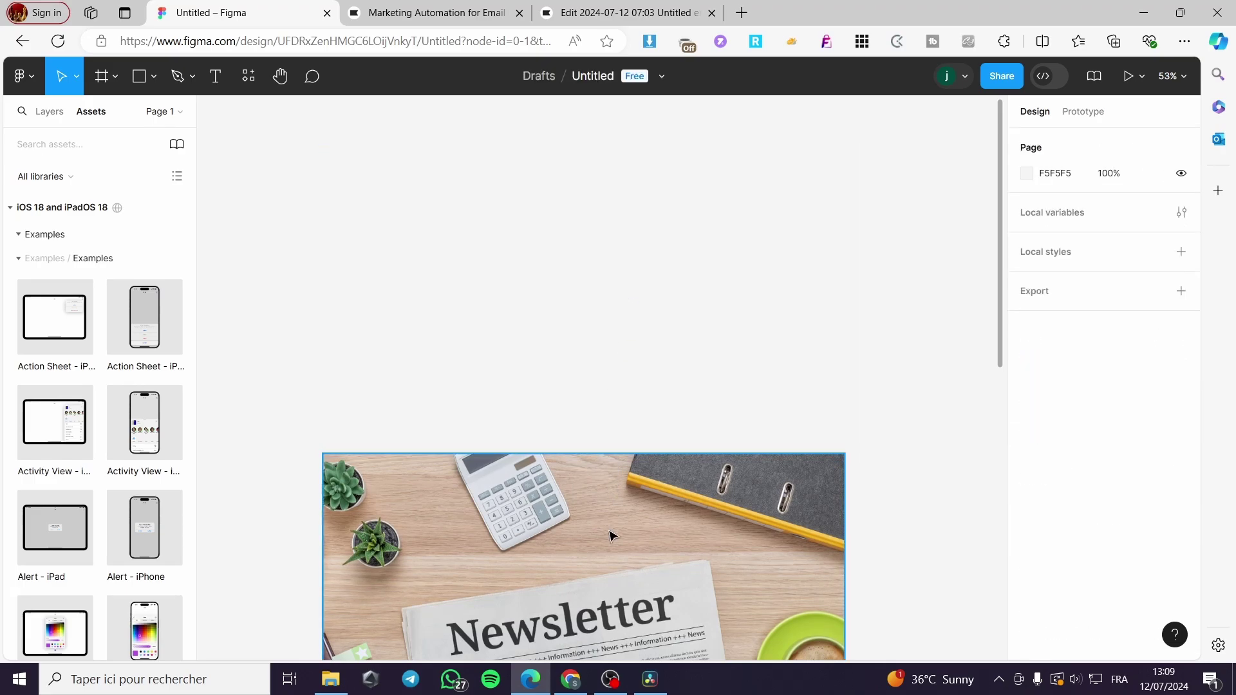
scroll(609, 528, down, 9)
scroll(610, 444, up, 7)
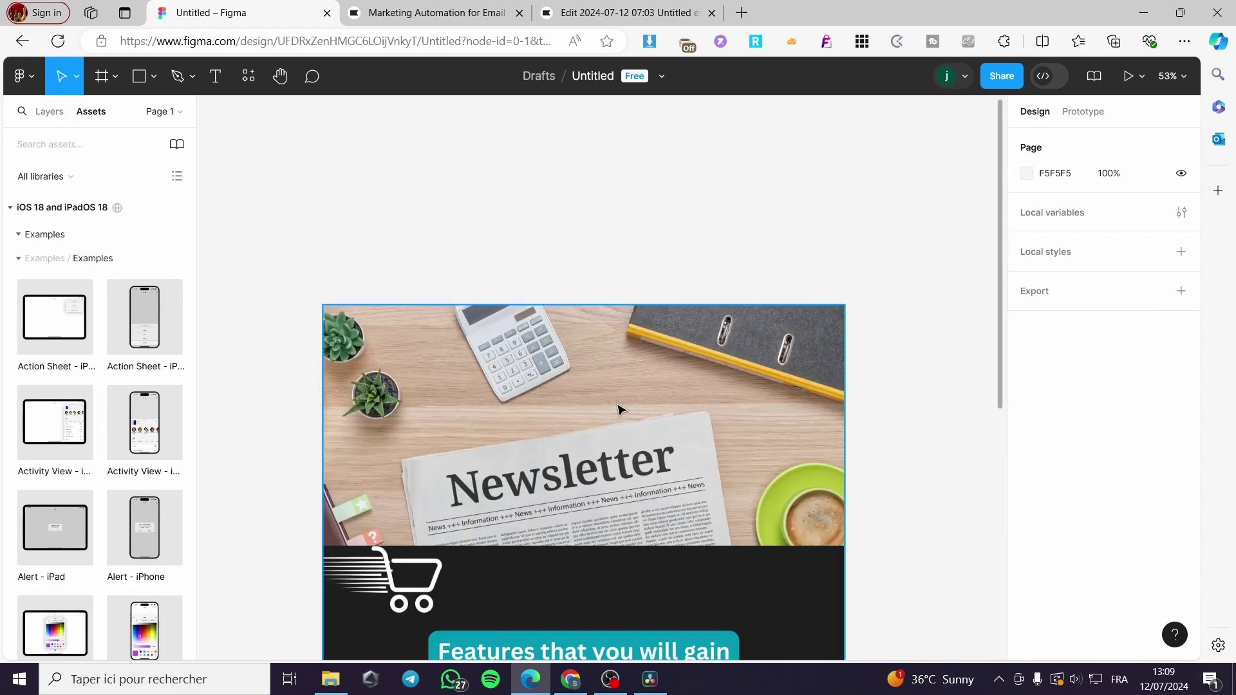
Enlarge the newsletter image to 1305 × 2045 from its corner handle.
click(618, 410)
scroll(608, 361, down, 7)
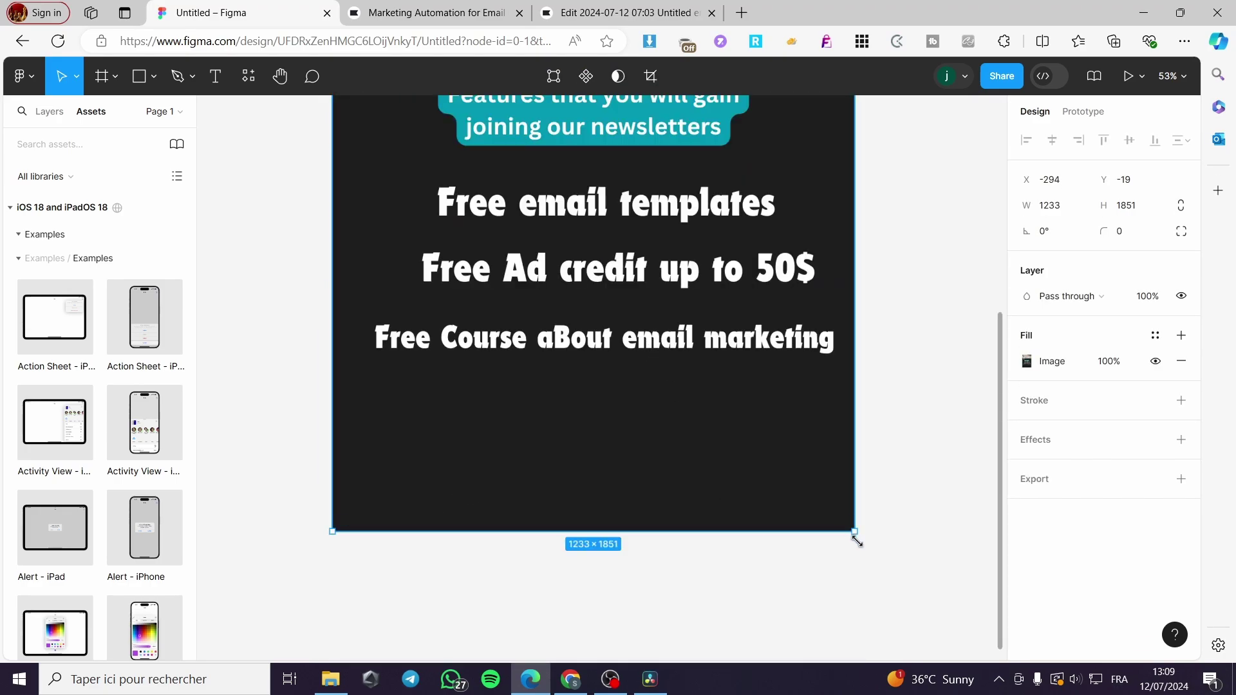
drag(855, 534, 887, 614)
scroll(824, 496, up, 8)
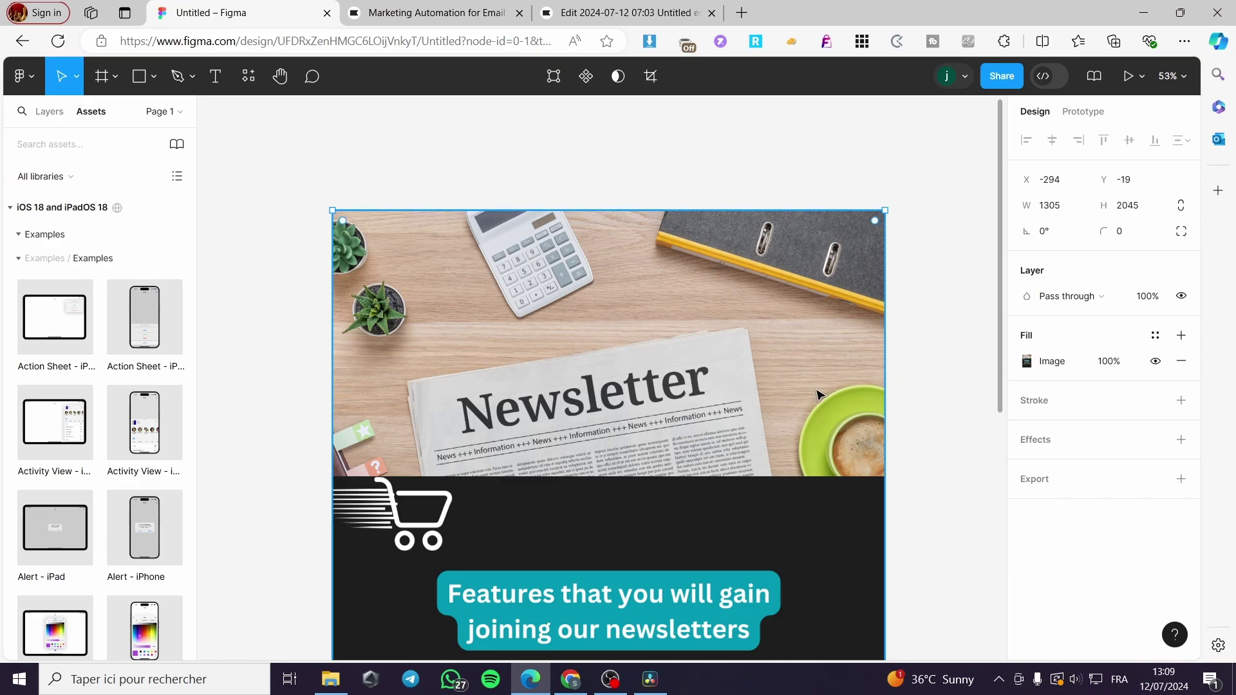
scroll(753, 389, down, 3)
scroll(753, 389, down, 2)
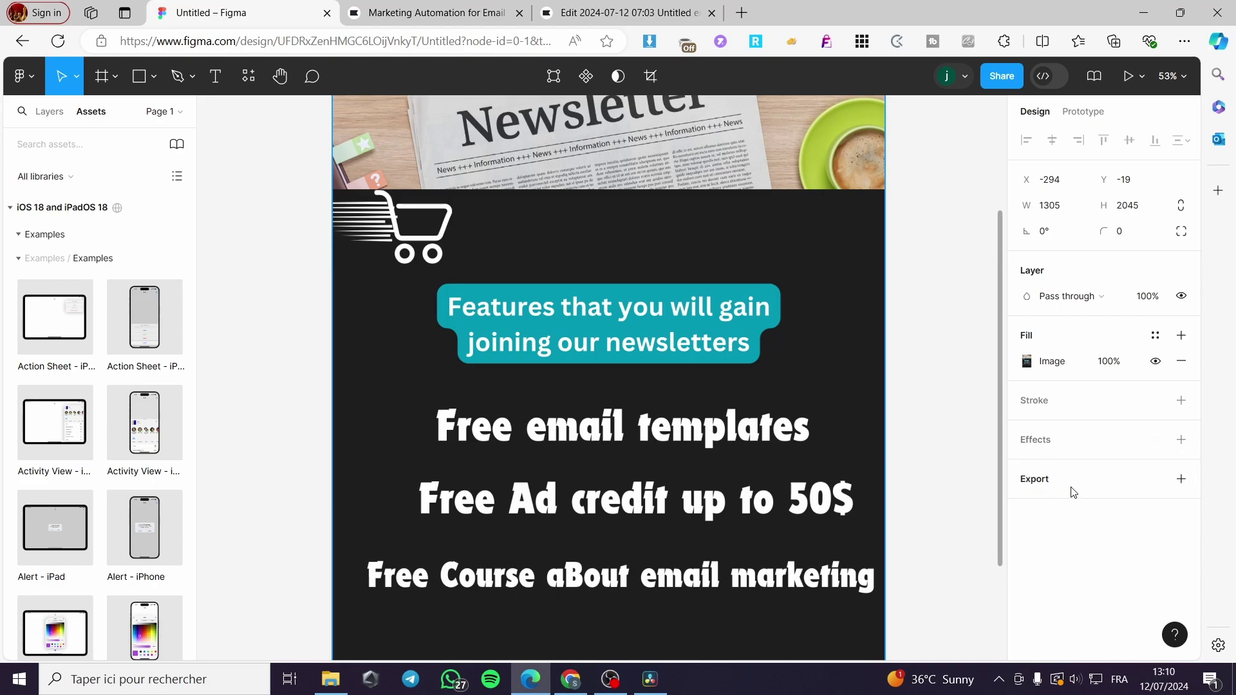
Export the newsletter image at 1x as PNG, producing Rectangle 2.png.
click(1182, 480)
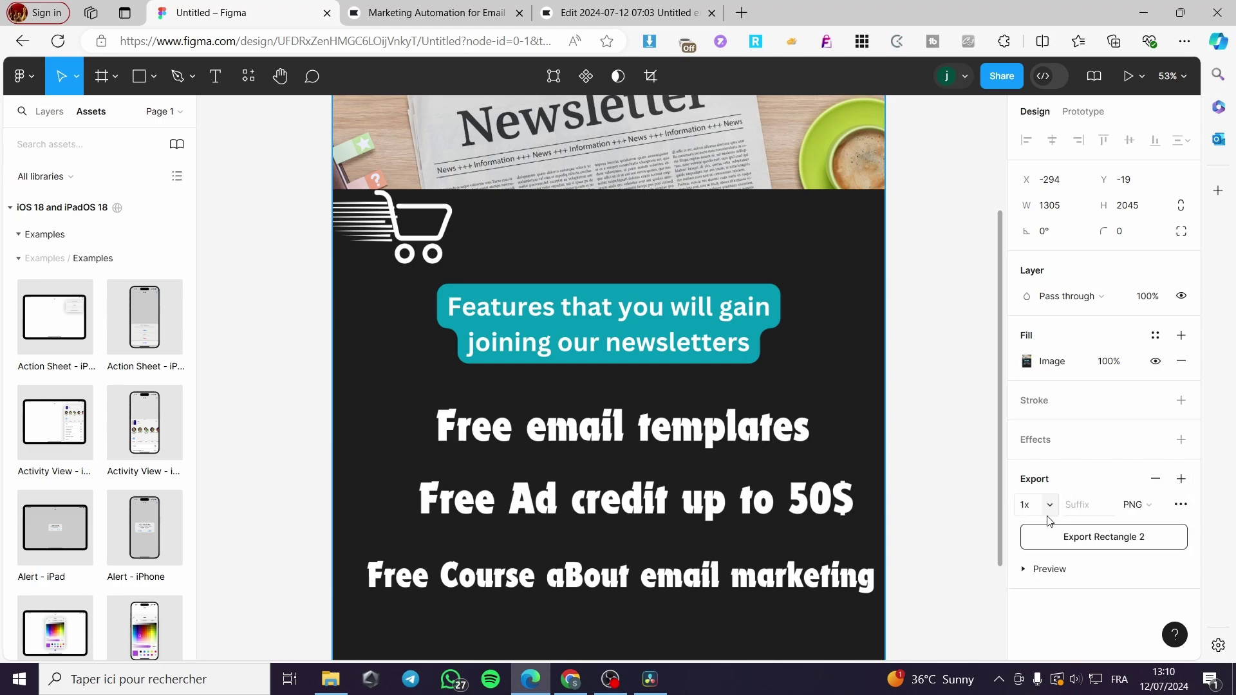
click(1154, 505)
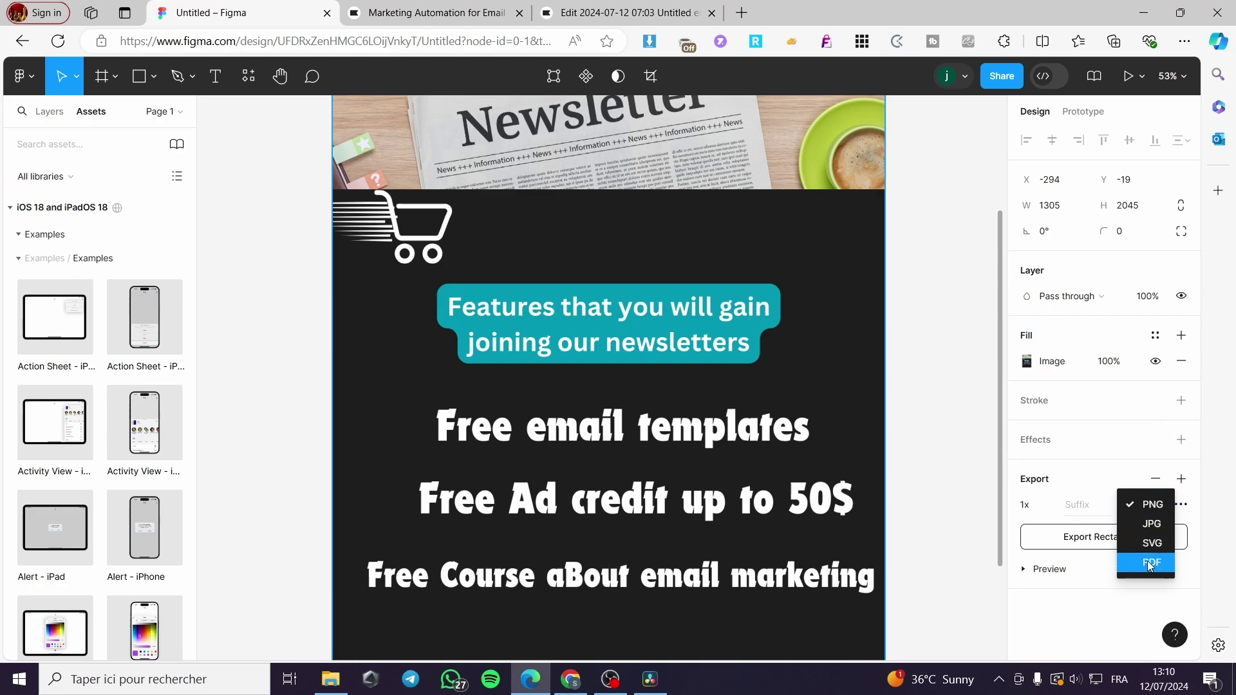
click(1164, 508)
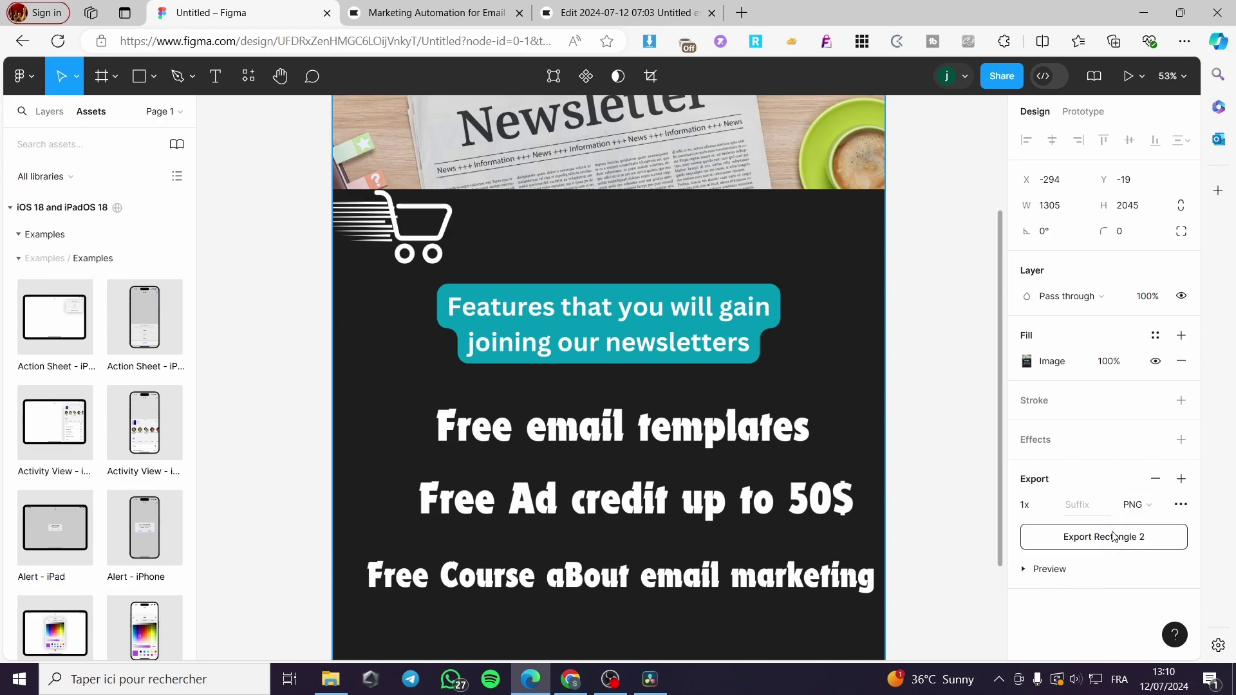
click(1127, 541)
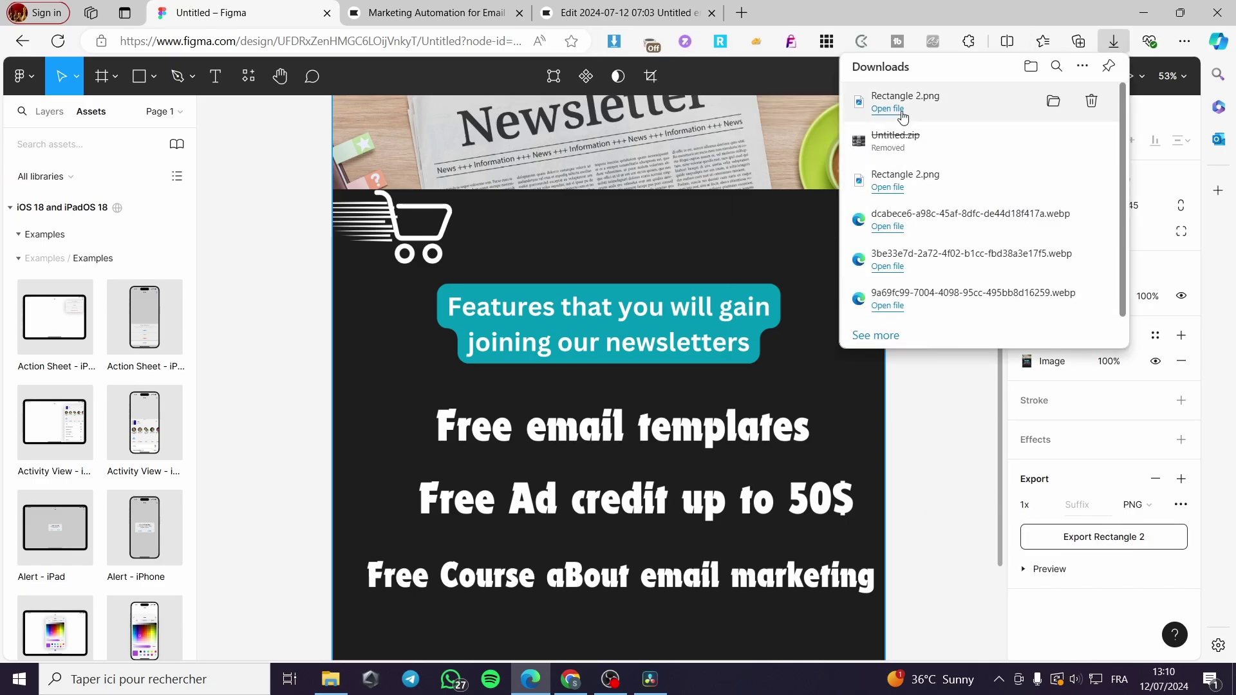
View Rectangle 2.png in Microsoft Photos, close it, and return to the Klaviyo tab.
click(898, 111)
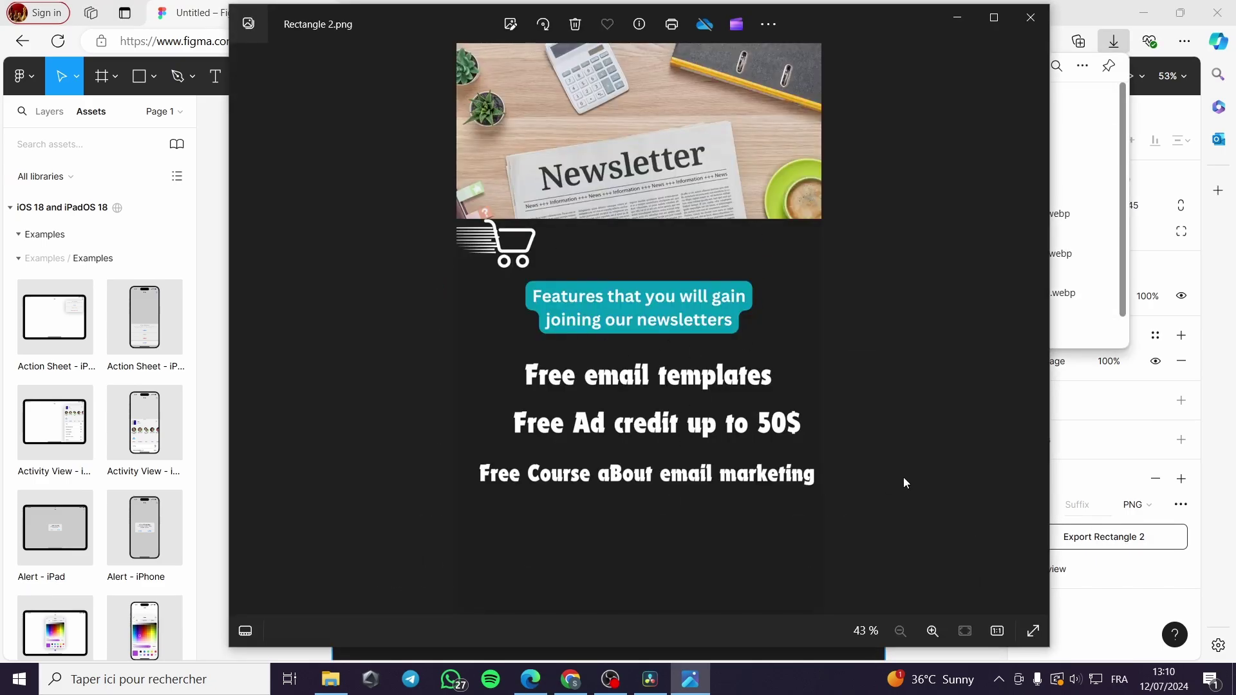
click(1030, 18)
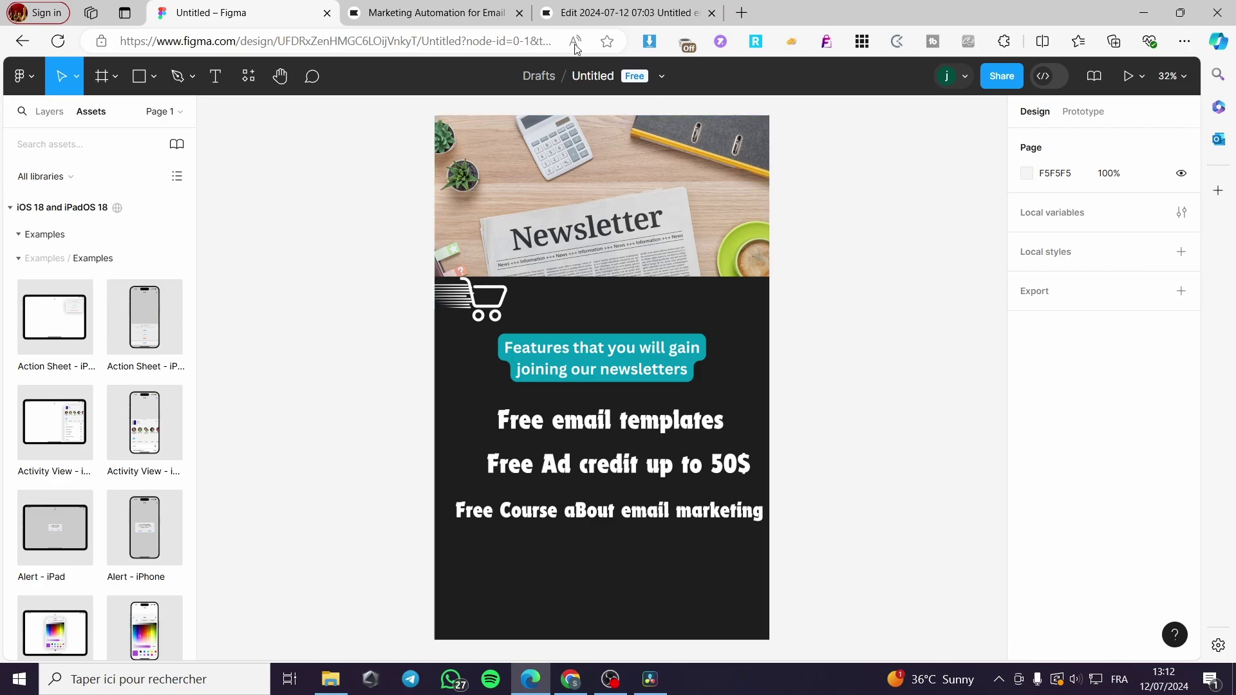
click(428, 11)
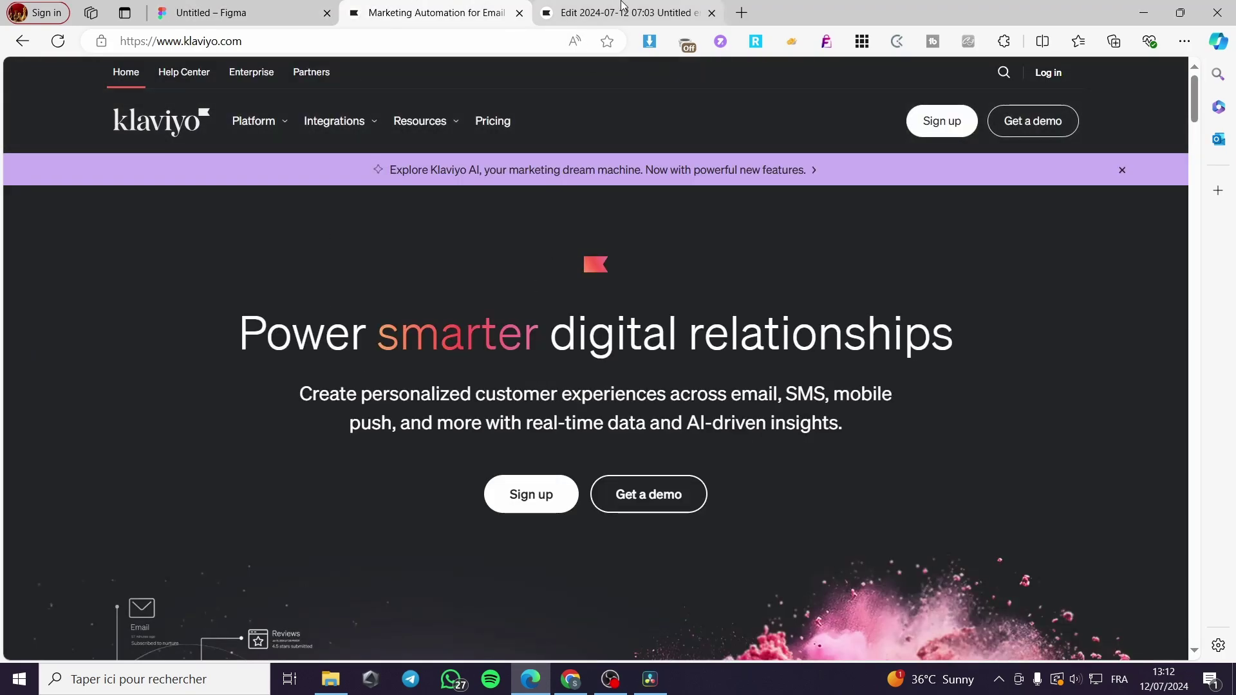
Add an Image block to the email template and delete the logo header bar.
click(622, 8)
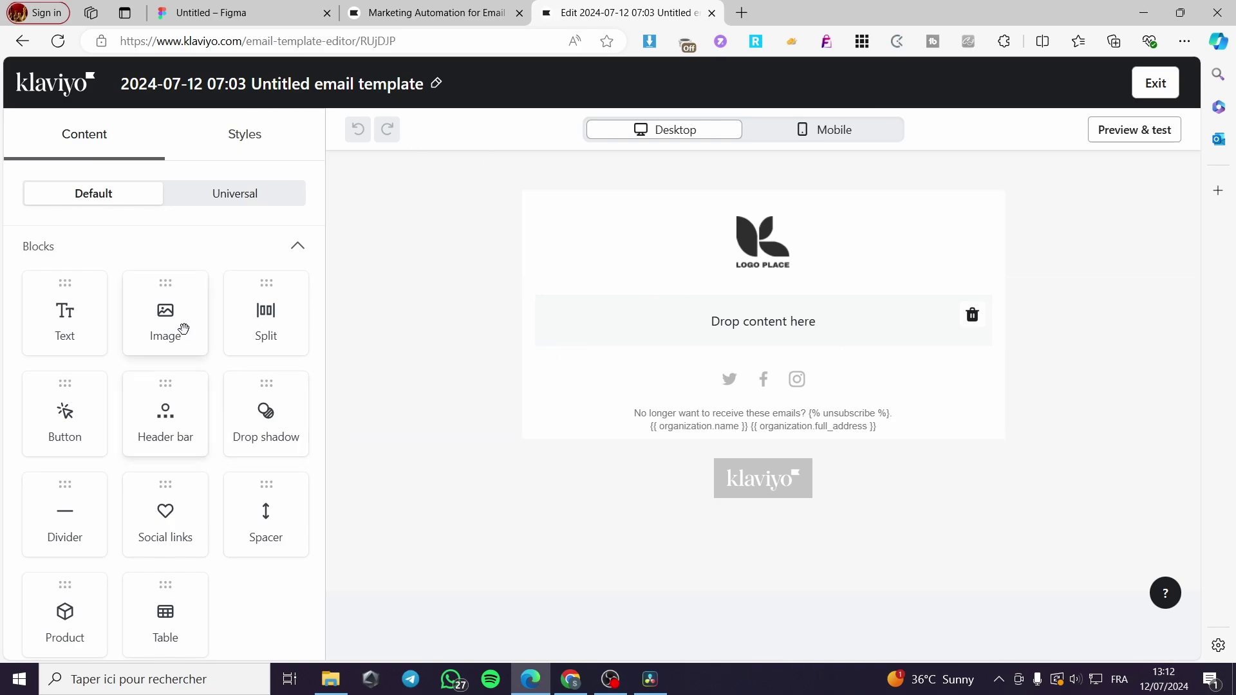
drag(168, 312, 732, 336)
click(761, 243)
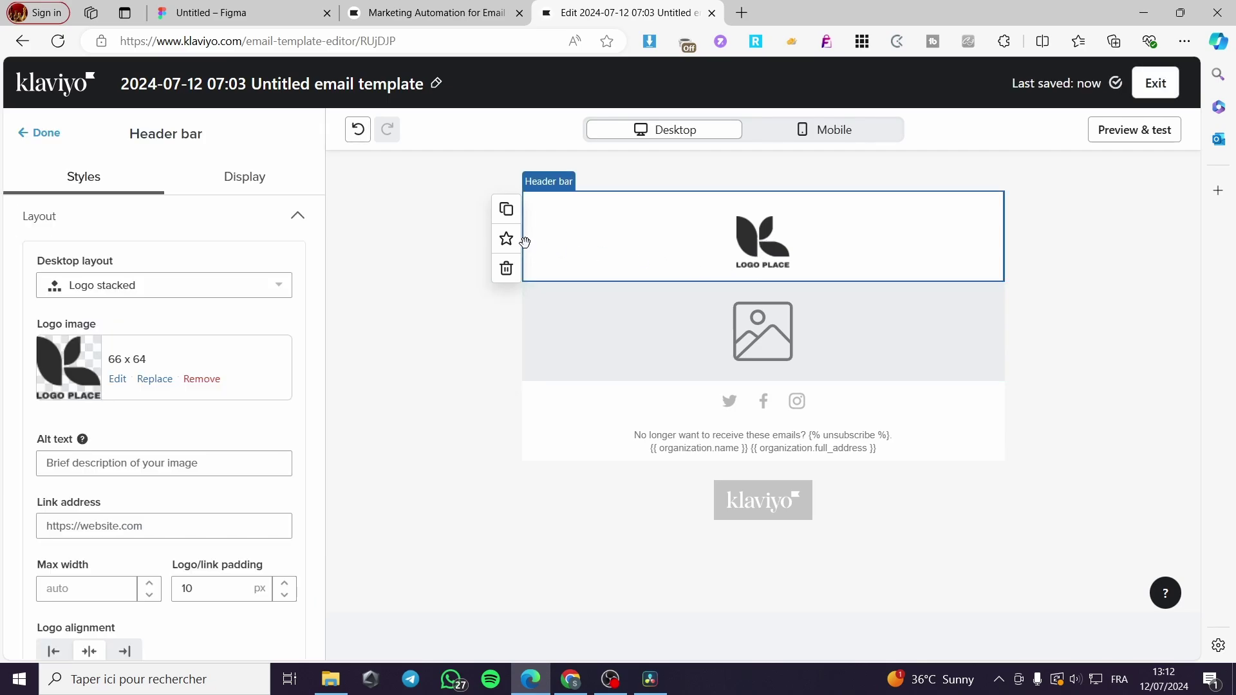
click(506, 269)
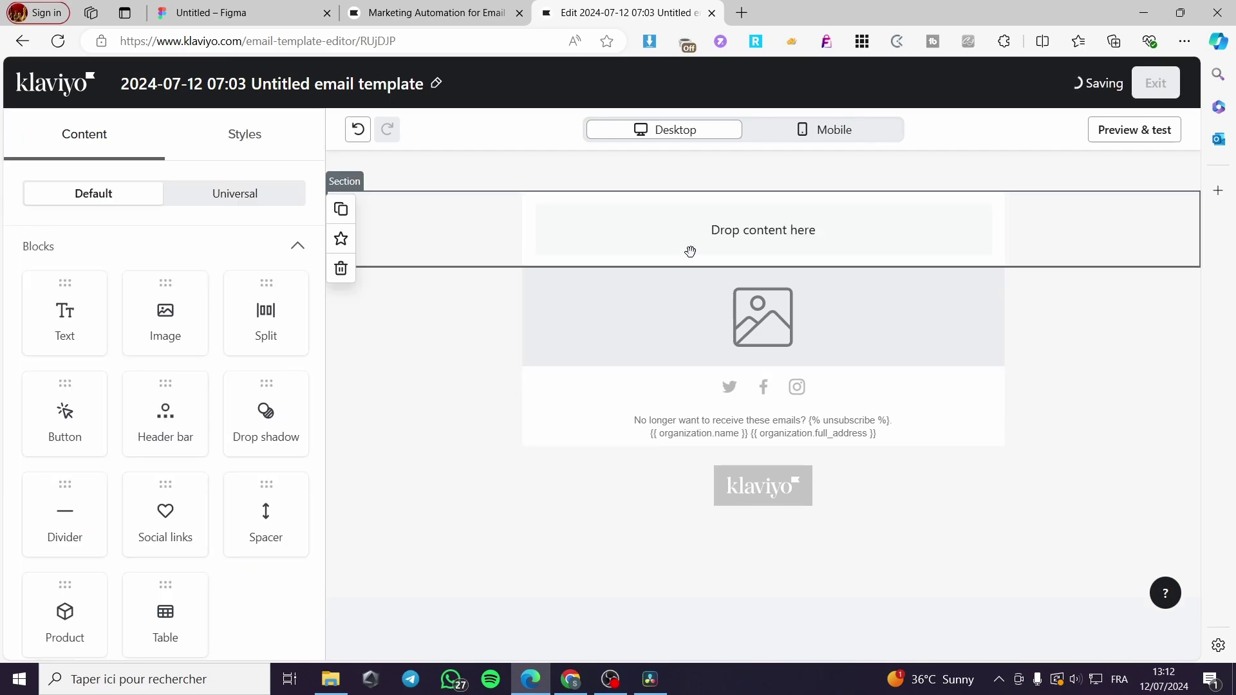
Delete the footer unsubscribe text and social links blocks.
click(743, 424)
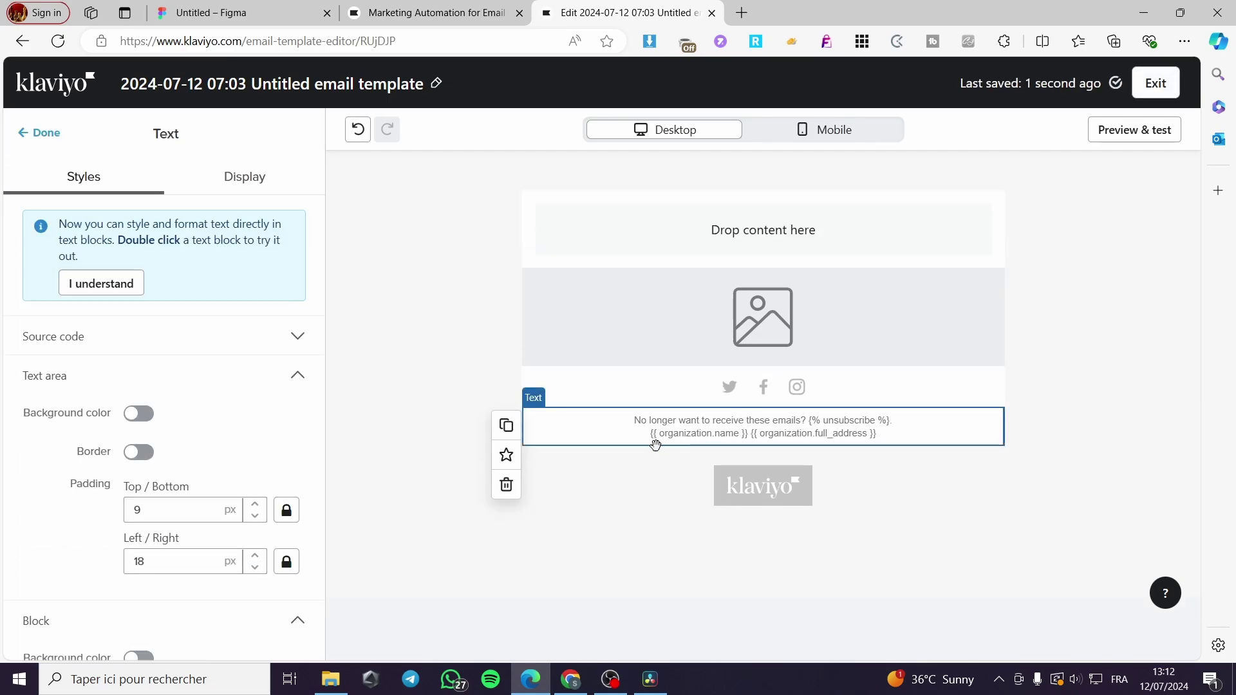
click(506, 485)
click(860, 387)
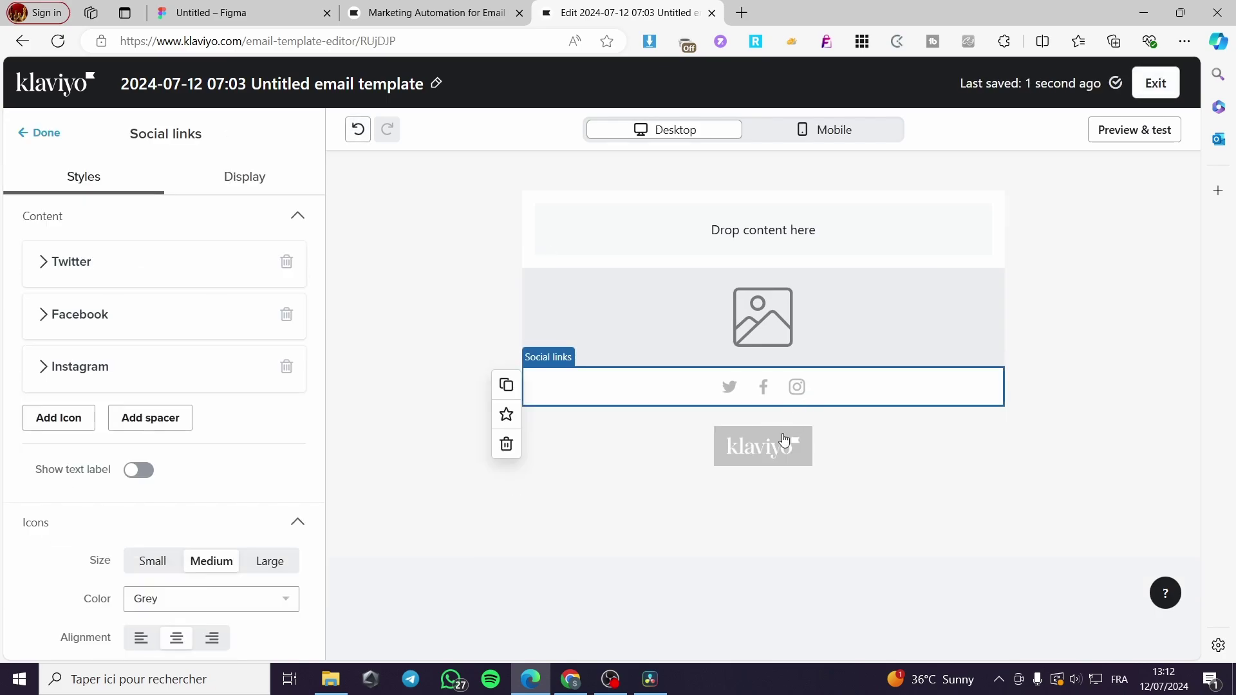
click(792, 443)
click(858, 387)
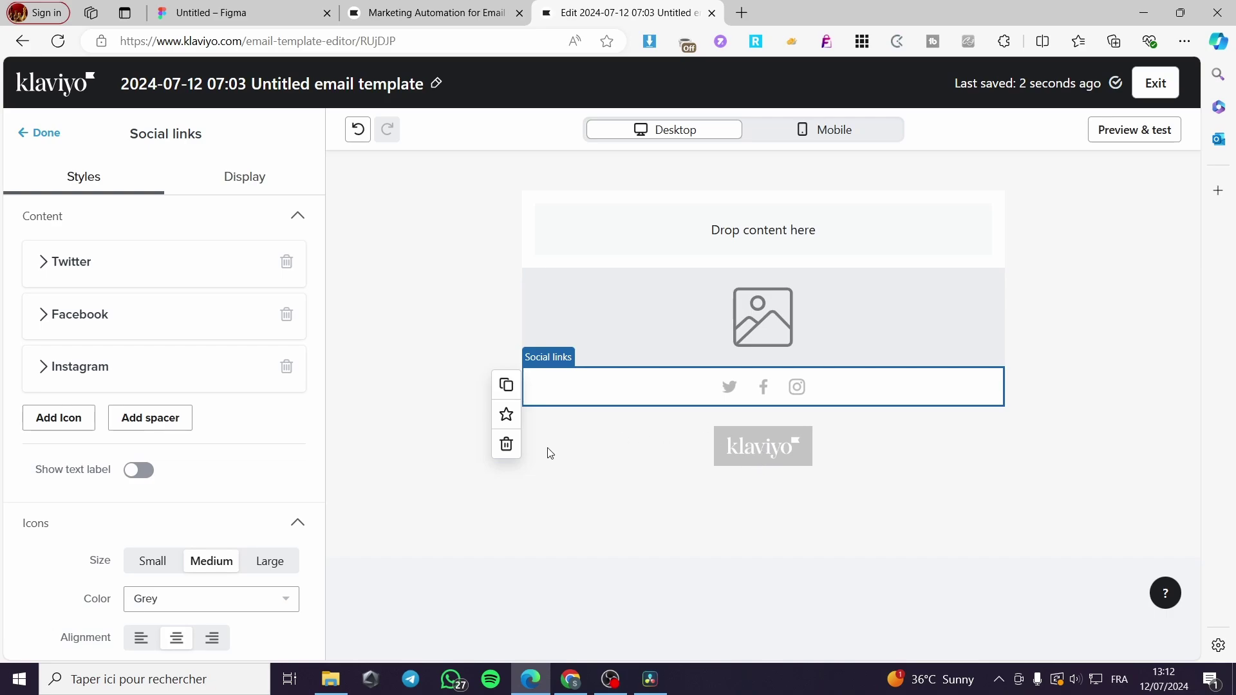
click(504, 447)
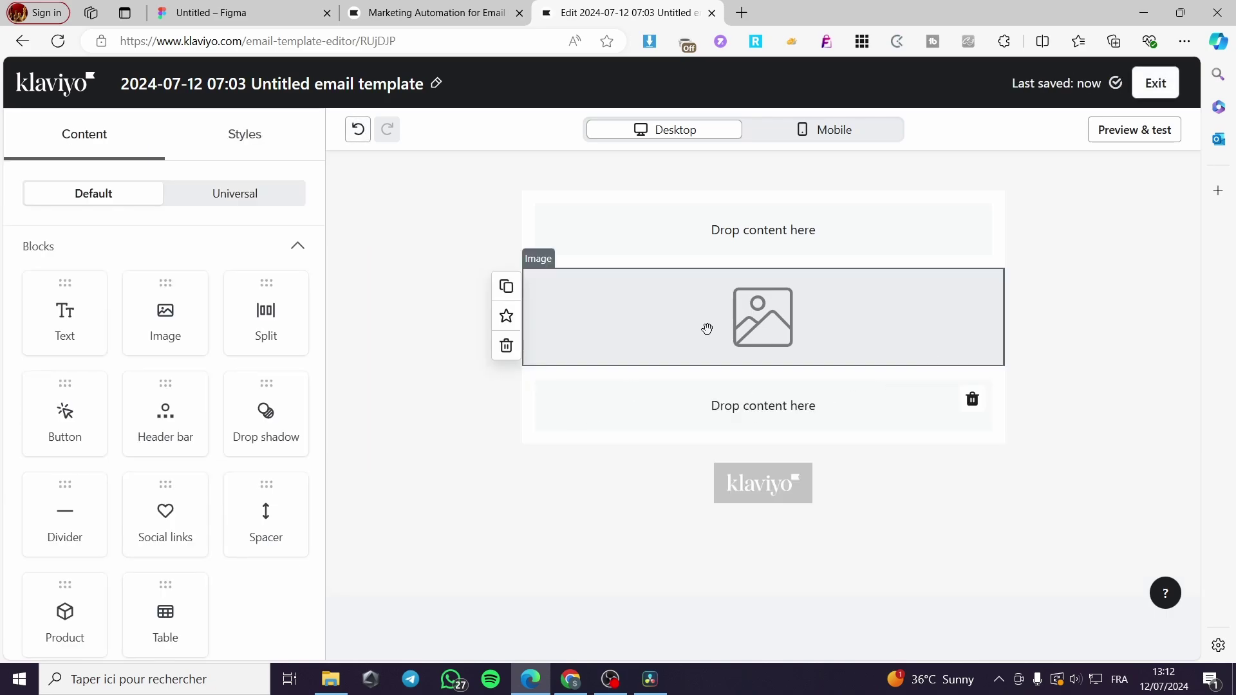
Upload the exported PNG from Downloads into the email's image block.
click(774, 328)
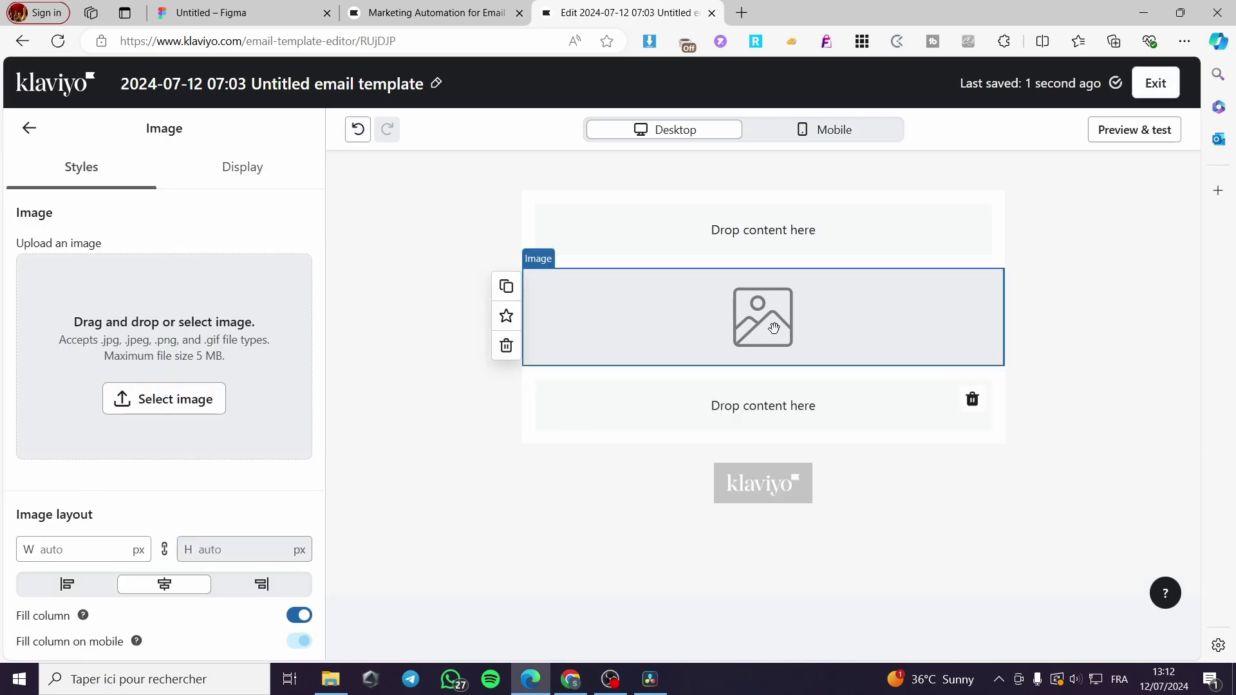
click(183, 396)
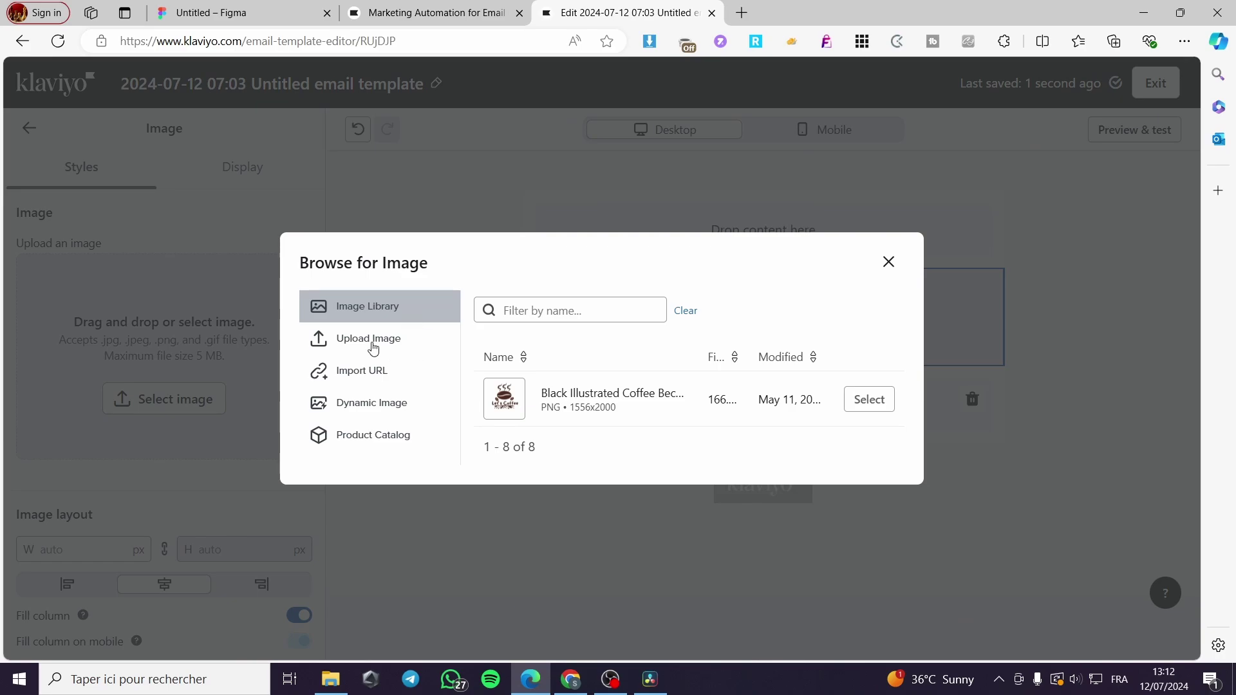
click(373, 348)
click(712, 424)
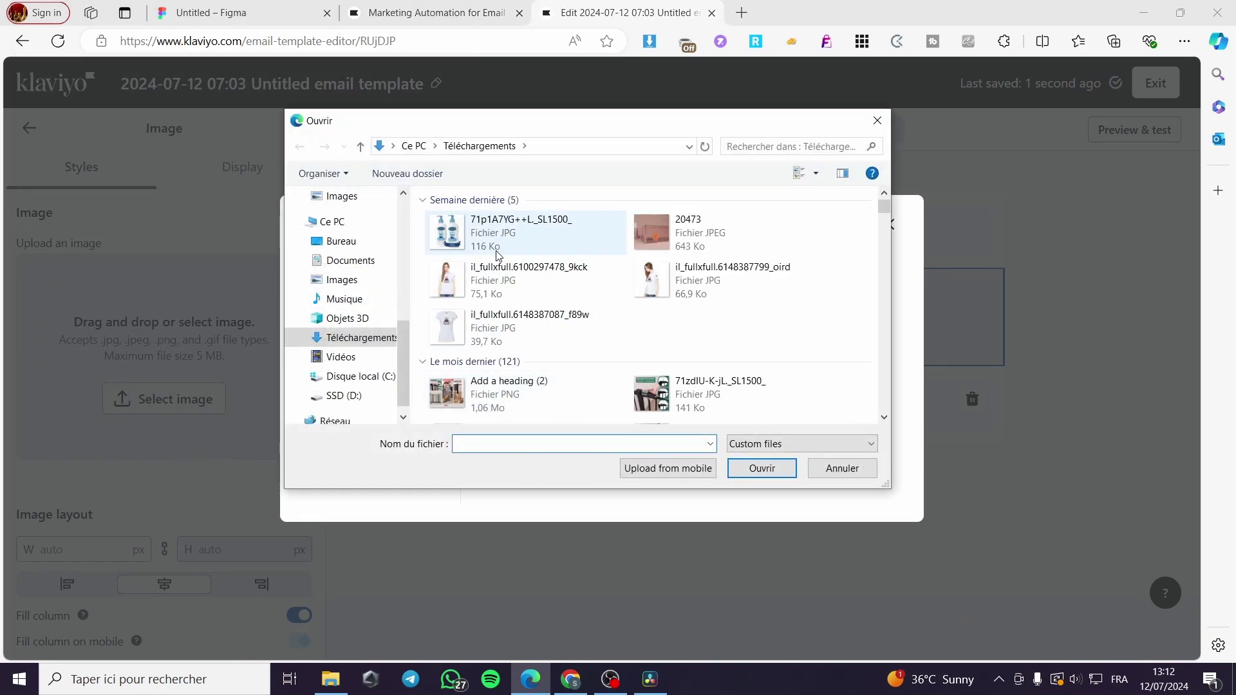
scroll(354, 287, up, 2)
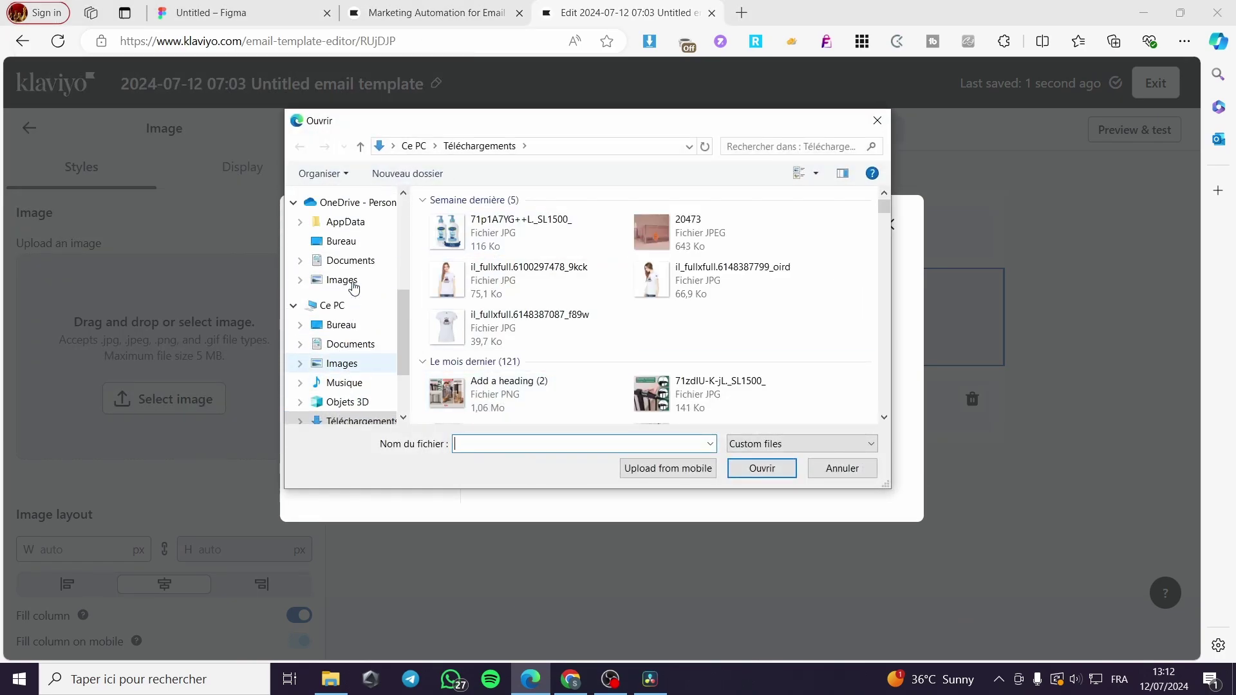
scroll(354, 288, up, 5)
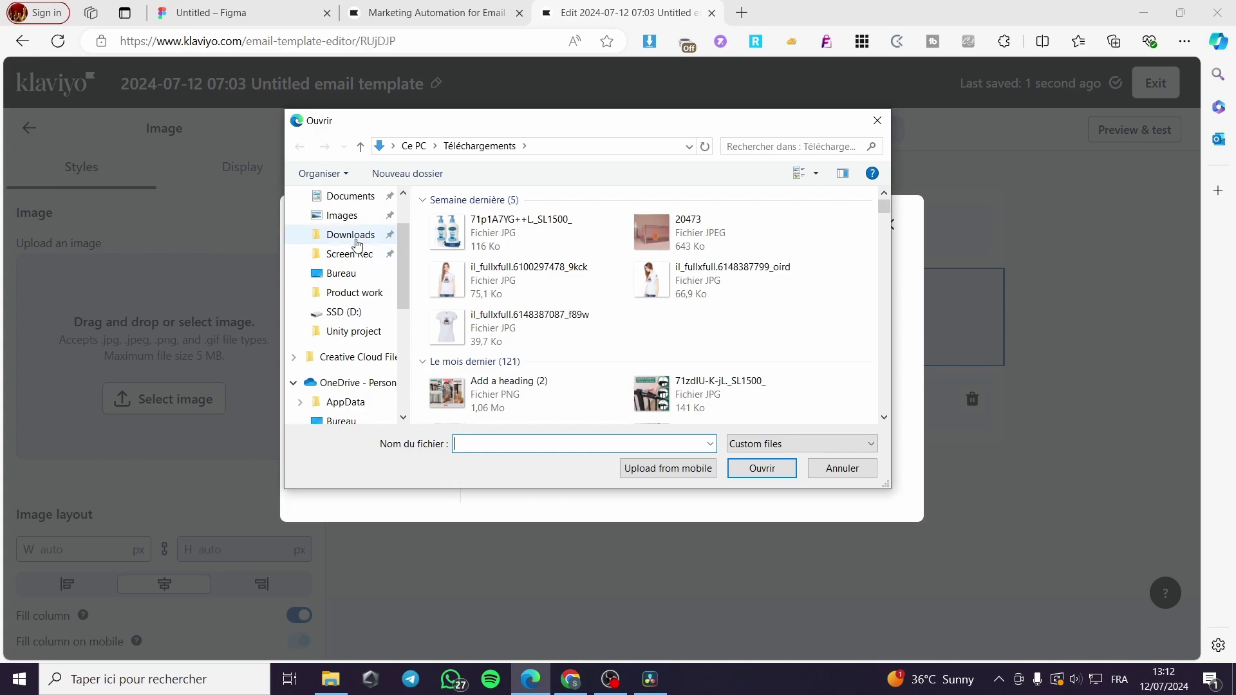
click(351, 235)
double_click(463, 238)
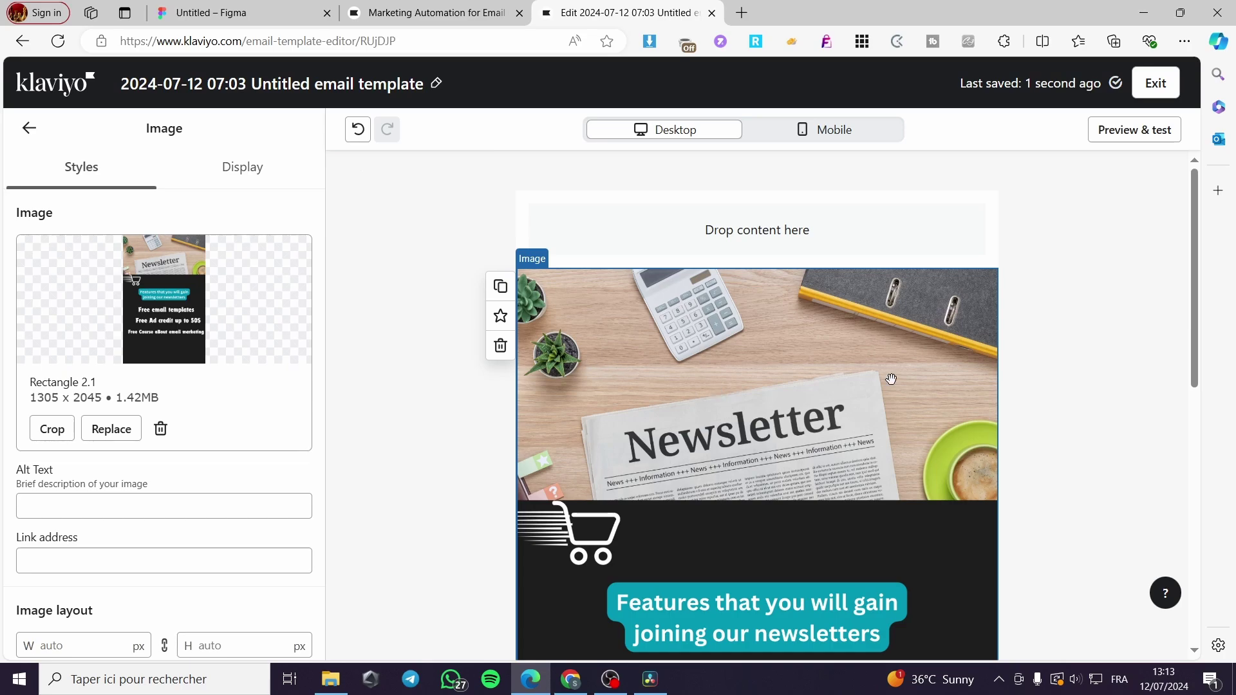
scroll(895, 372, down, 8)
scroll(897, 361, up, 8)
scroll(896, 349, down, 4)
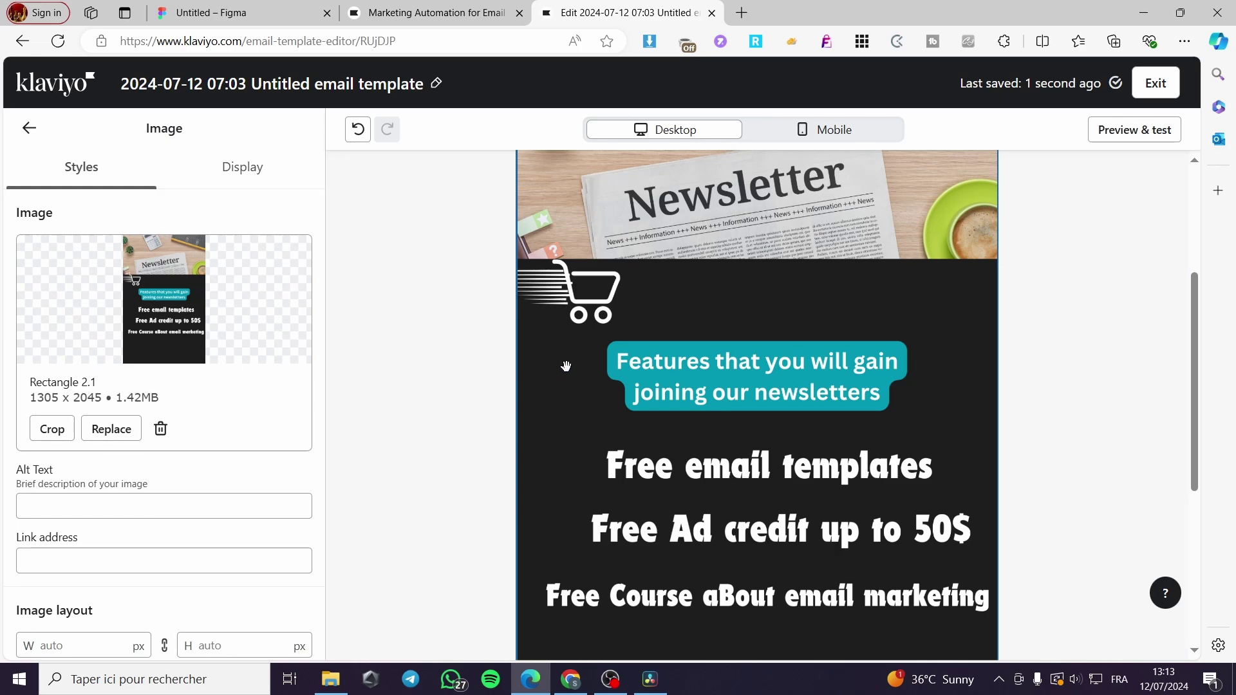
scroll(685, 400, up, 3)
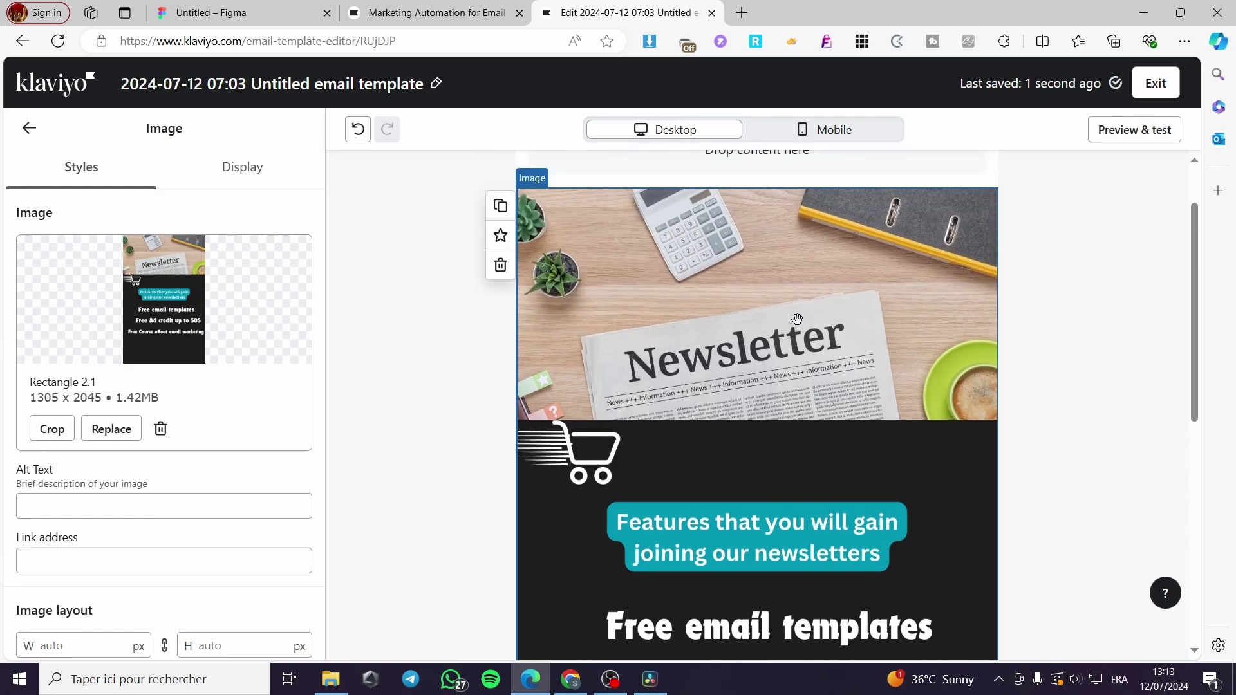